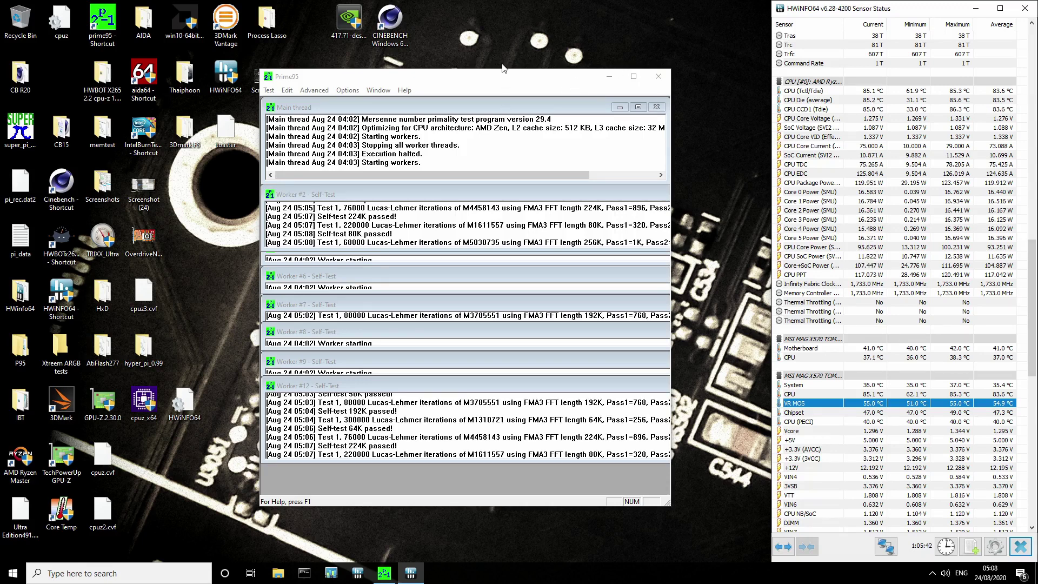
Step: Shift the Prime95 window slightly right and check CPU Core Voltage and CPU Die (average) in HWiNFO64
{"action": "left_click_drag", "start_coordinate": [521, 81], "coordinate": [545, 77]}
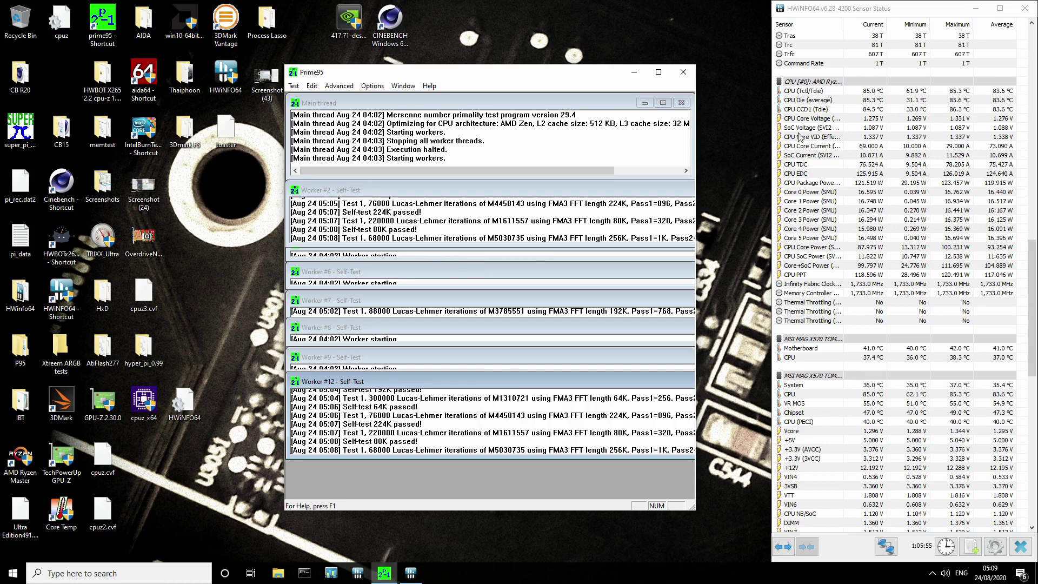
{"action": "left_click", "coordinate": [837, 120]}
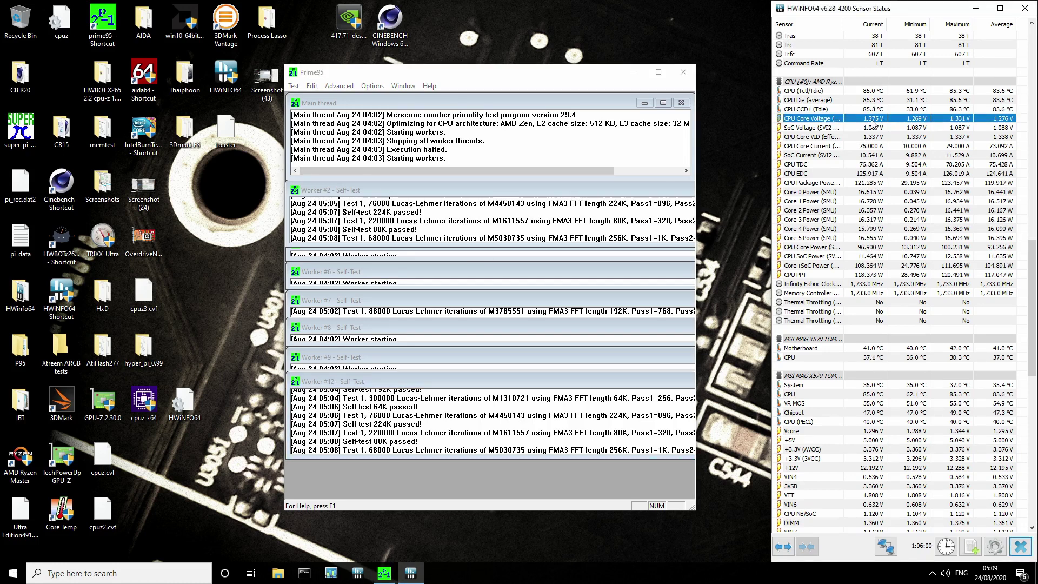
{"action": "left_click", "coordinate": [868, 102]}
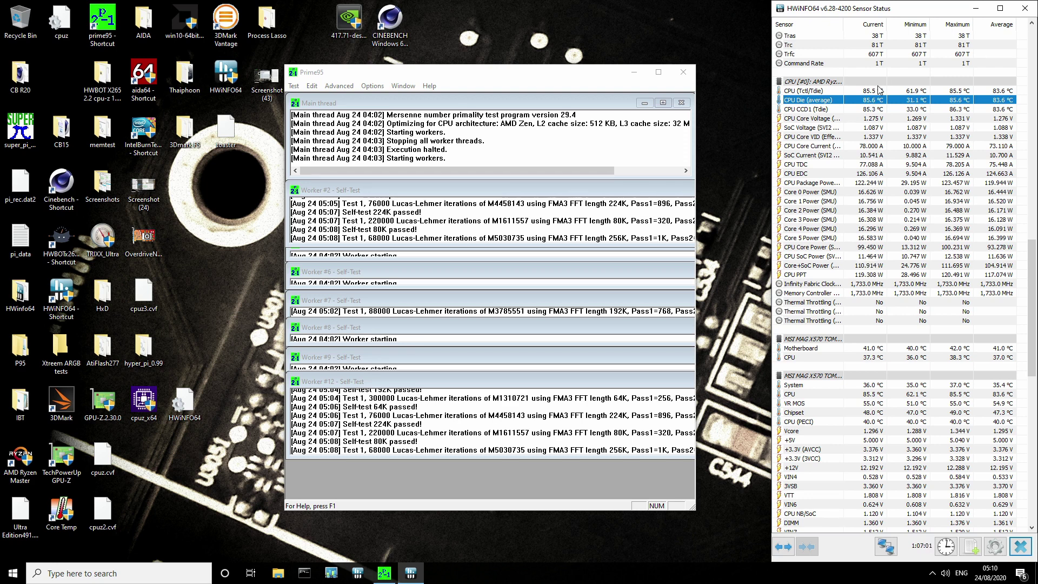
Step: Check CPU Tctl/Tdie, Core Voltage and CCD1 Tdie readings in HWiNFO64, then bring Prime95 forward
{"action": "left_click", "coordinate": [879, 91]}
{"action": "scroll", "coordinate": [877, 97], "scroll_direction": "up", "scroll_amount": 6}
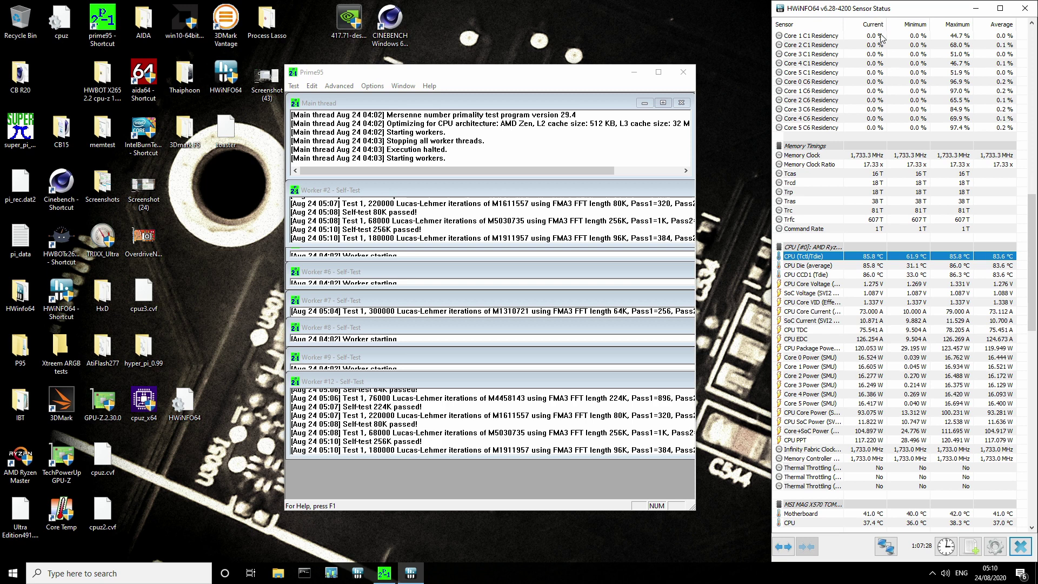
{"action": "left_click", "coordinate": [866, 285]}
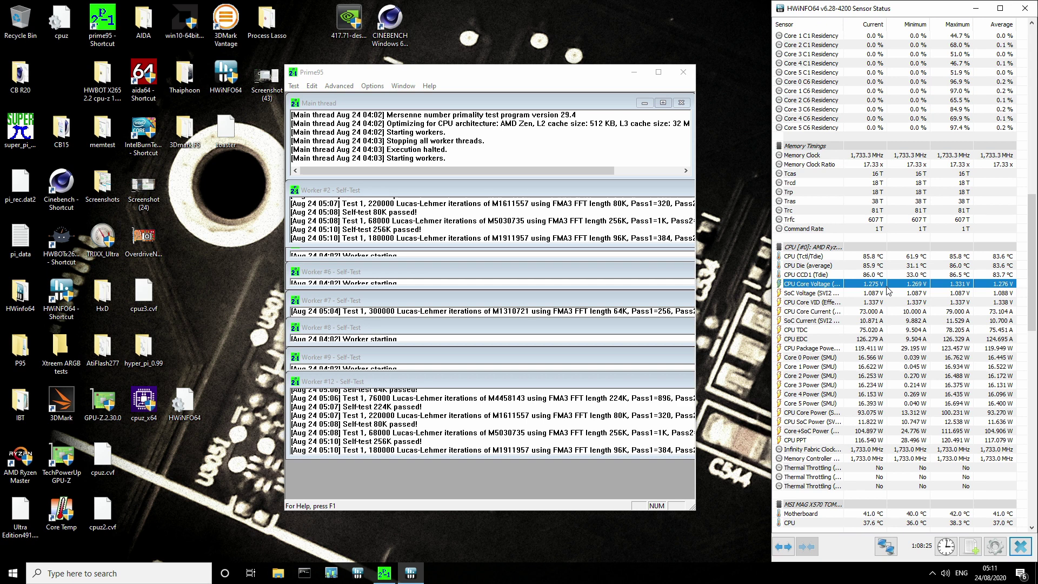
{"action": "left_click", "coordinate": [968, 276]}
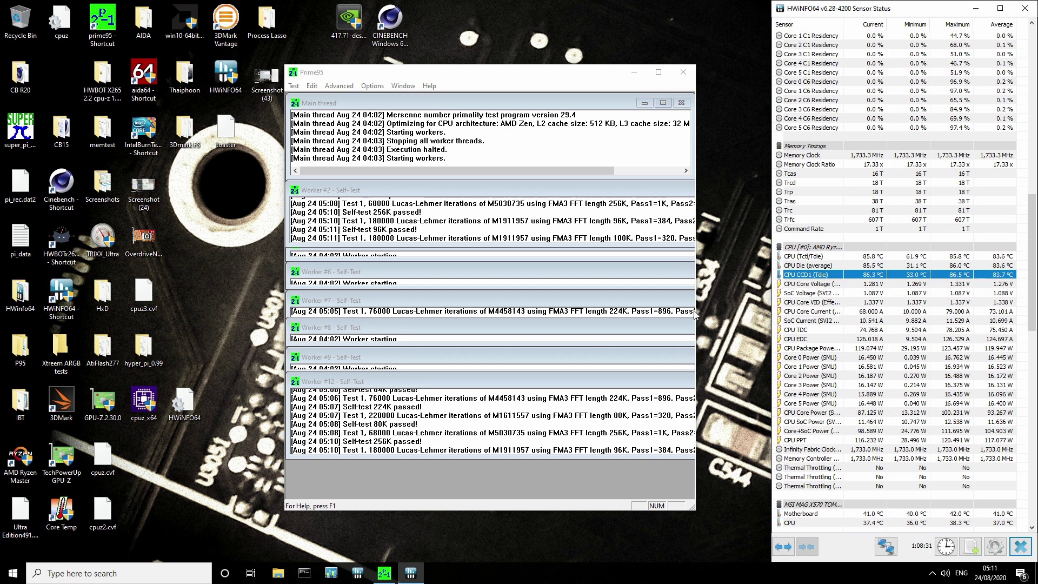
{"action": "left_click", "coordinate": [642, 332]}
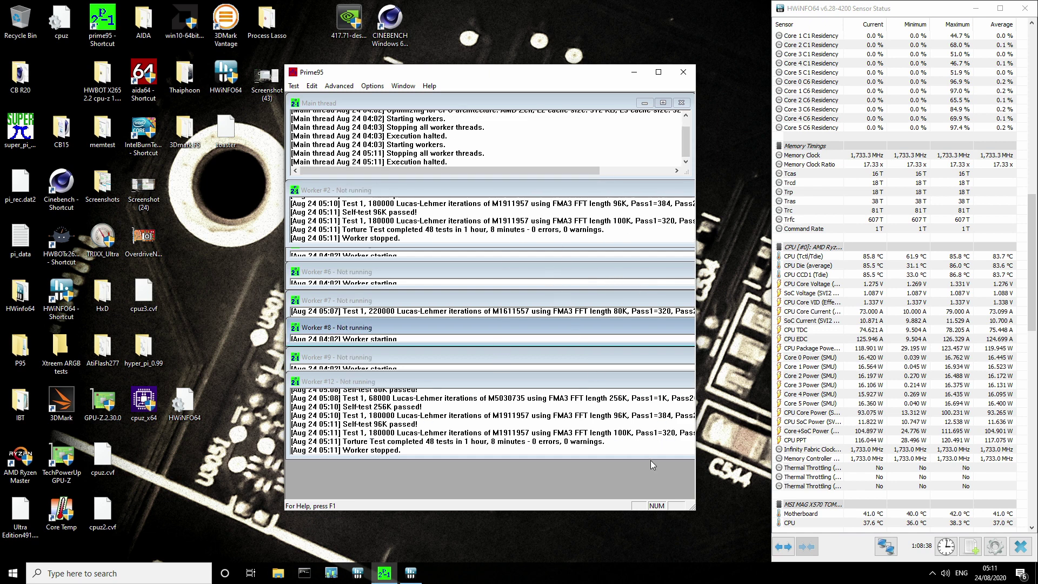
Step: Enlarge the Worker #12 log and open a new torture test set to Custom
{"action": "left_click_drag", "start_coordinate": [651, 460], "coordinate": [652, 497]}
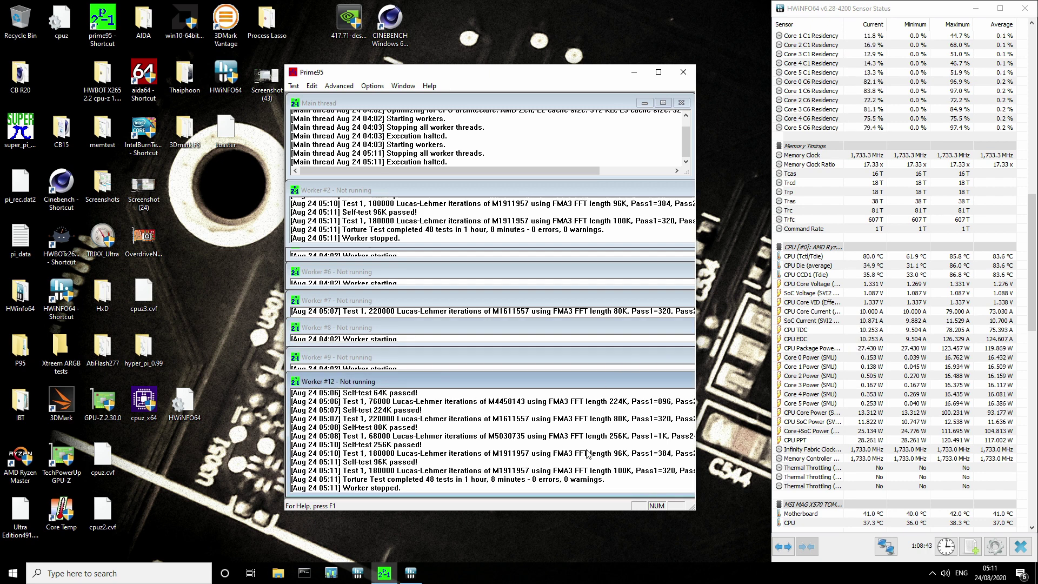
{"action": "scroll", "coordinate": [587, 425], "scroll_direction": "up", "scroll_amount": 3}
{"action": "scroll", "coordinate": [587, 426], "scroll_direction": "up", "scroll_amount": 5}
{"action": "scroll", "coordinate": [588, 426], "scroll_direction": "up", "scroll_amount": 3}
{"action": "scroll", "coordinate": [620, 406], "scroll_direction": "down", "scroll_amount": 2}
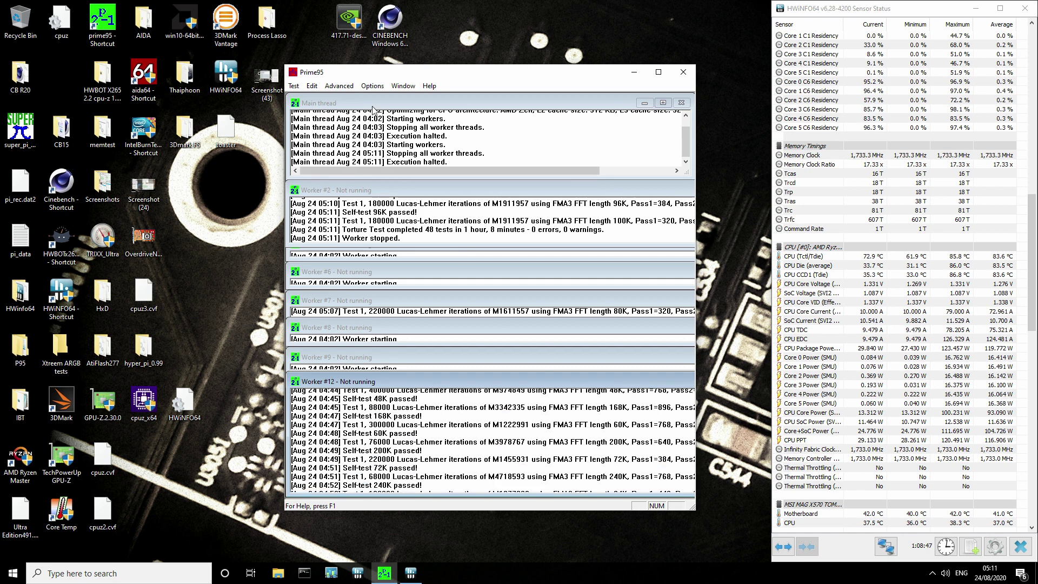
{"action": "left_click", "coordinate": [371, 87]}
{"action": "left_click", "coordinate": [382, 126]}
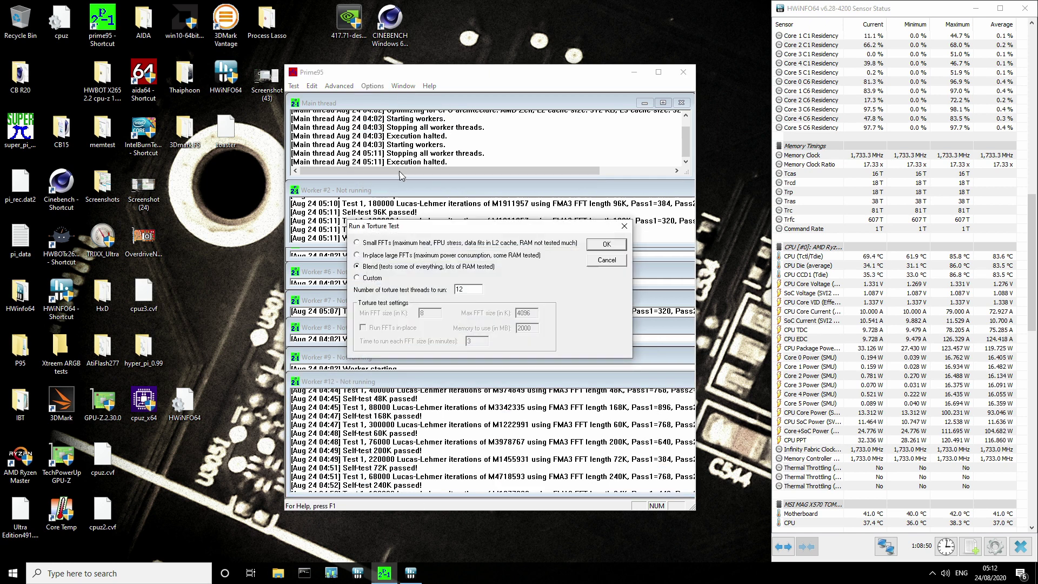
{"action": "left_click", "coordinate": [390, 242]}
{"action": "left_click", "coordinate": [371, 279]}
Step: Set FFT sizes 32K to 256K with 1 minute per size and start the test
{"action": "left_click", "coordinate": [433, 315]}
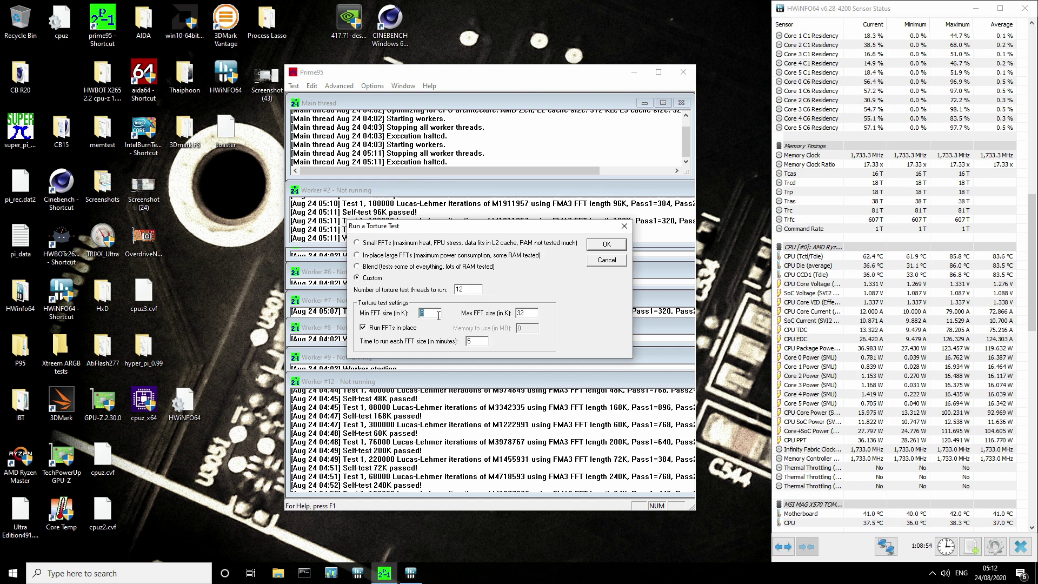
{"action": "type", "text": "32"}
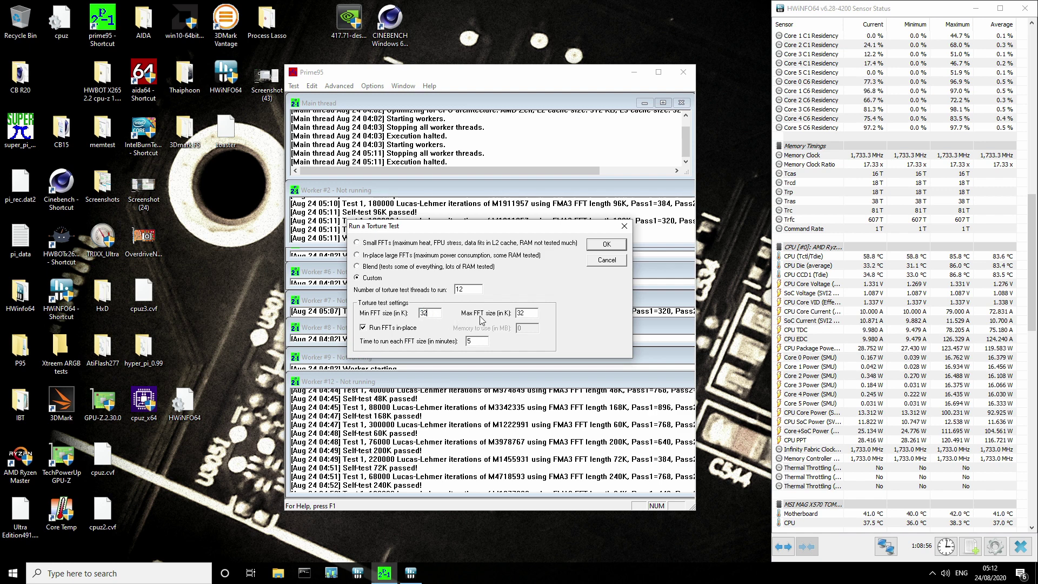
{"action": "double_click", "coordinate": [522, 316]}
{"action": "type", "text": "256"}
{"action": "left_click", "coordinate": [482, 339]}
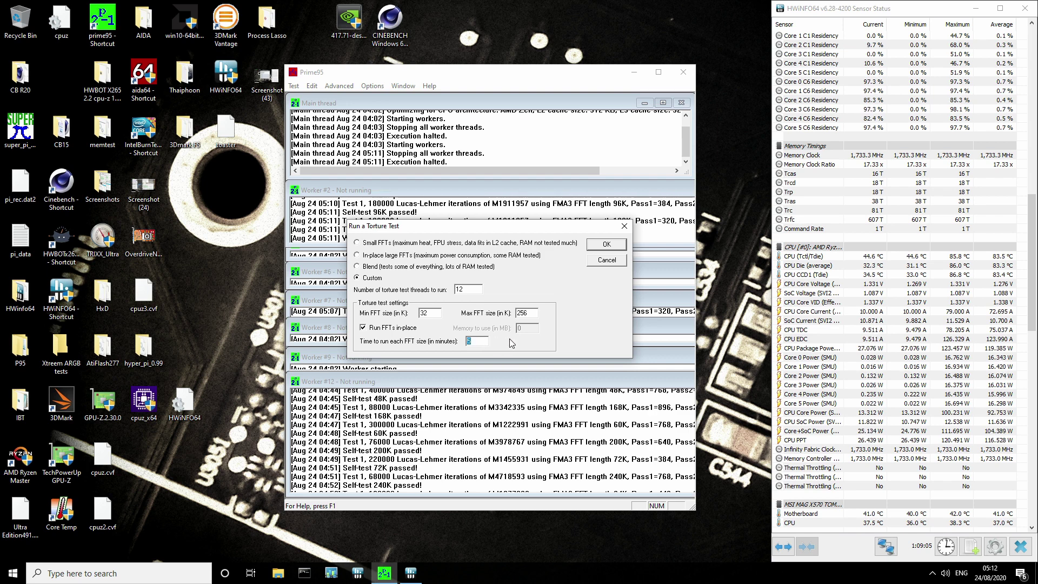
{"action": "left_click", "coordinate": [536, 315]}
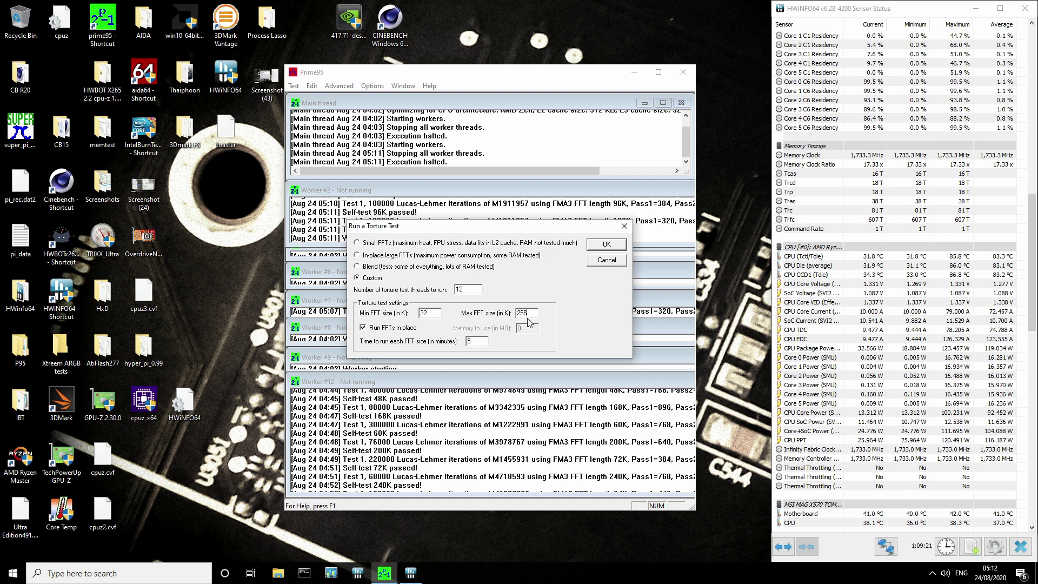
{"action": "double_click", "coordinate": [425, 313]}
{"action": "double_click", "coordinate": [525, 314]}
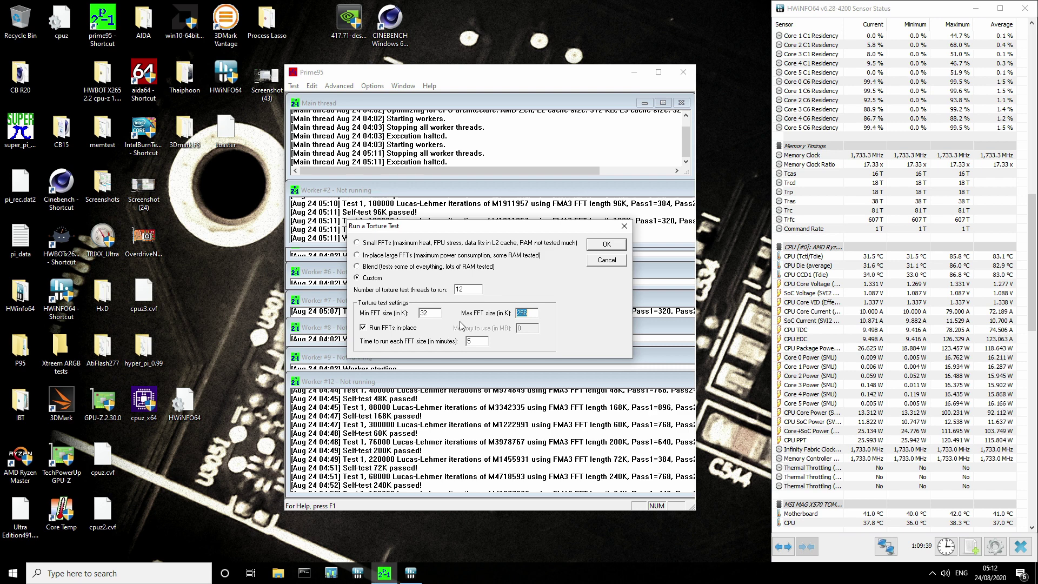
{"action": "double_click", "coordinate": [469, 342]}
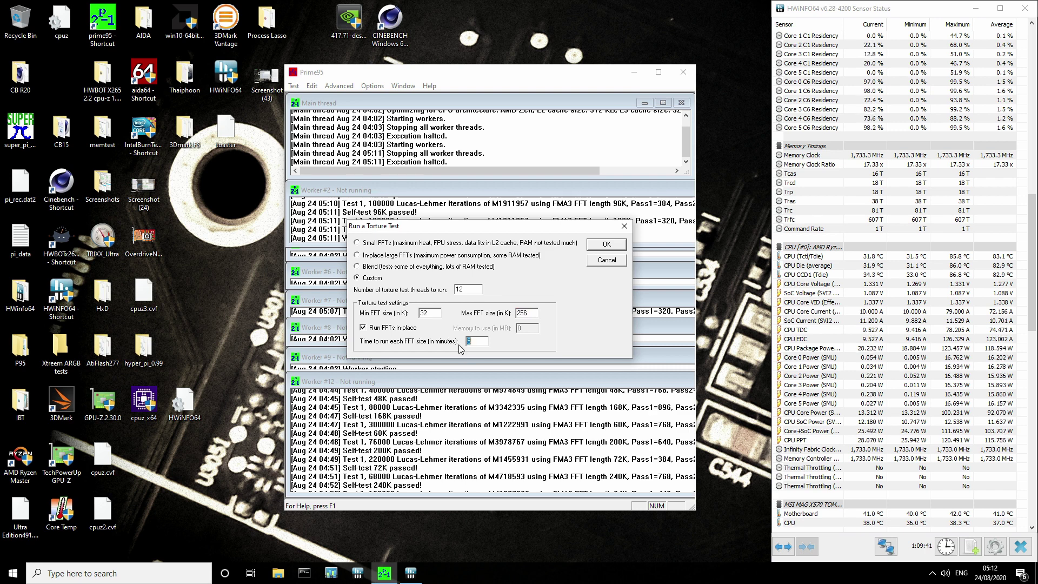
{"action": "type", "text": "1"}
{"action": "left_click", "coordinate": [607, 245]}
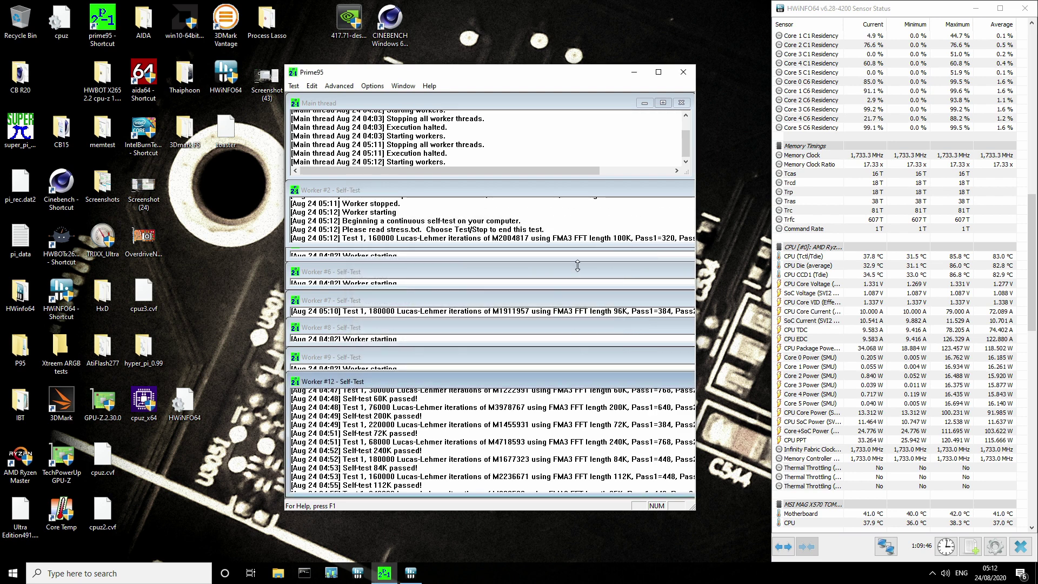
Step: Stop all Prime95 workers with Ctrl+S, close Prime95, and launch Cinebench from the desktop
{"action": "scroll", "coordinate": [622, 427], "scroll_direction": "down", "scroll_amount": 10}
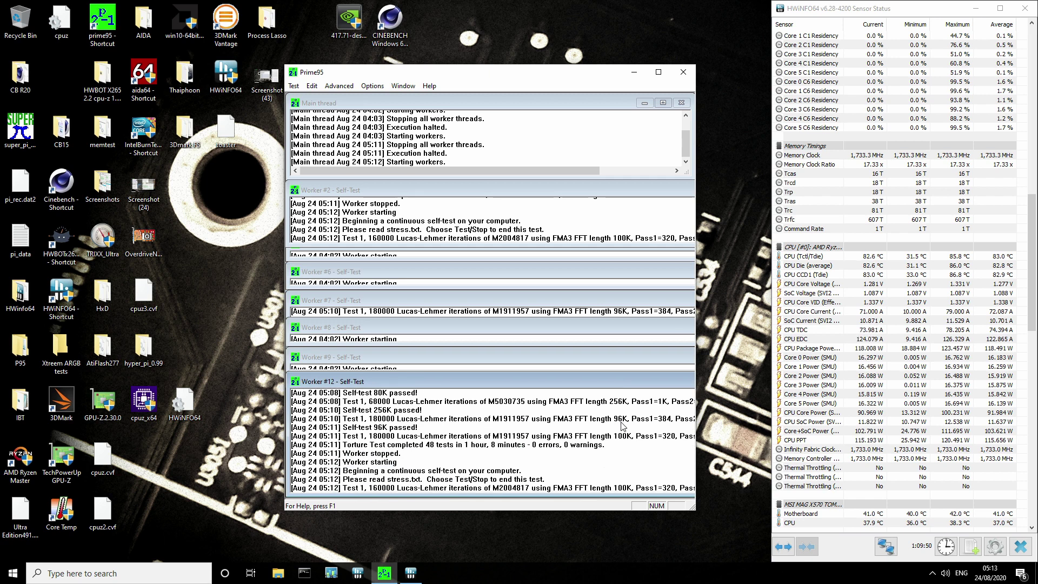
{"action": "scroll", "coordinate": [623, 427], "scroll_direction": "up", "scroll_amount": 1}
{"action": "scroll", "coordinate": [627, 427], "scroll_direction": "down", "scroll_amount": 1}
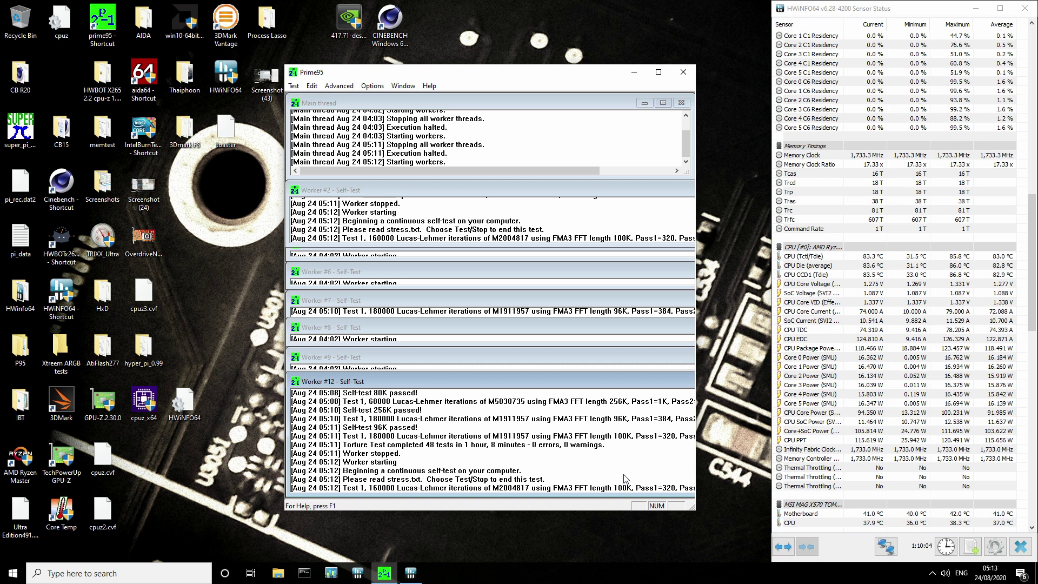
{"action": "key", "text": "ctrl+s"}
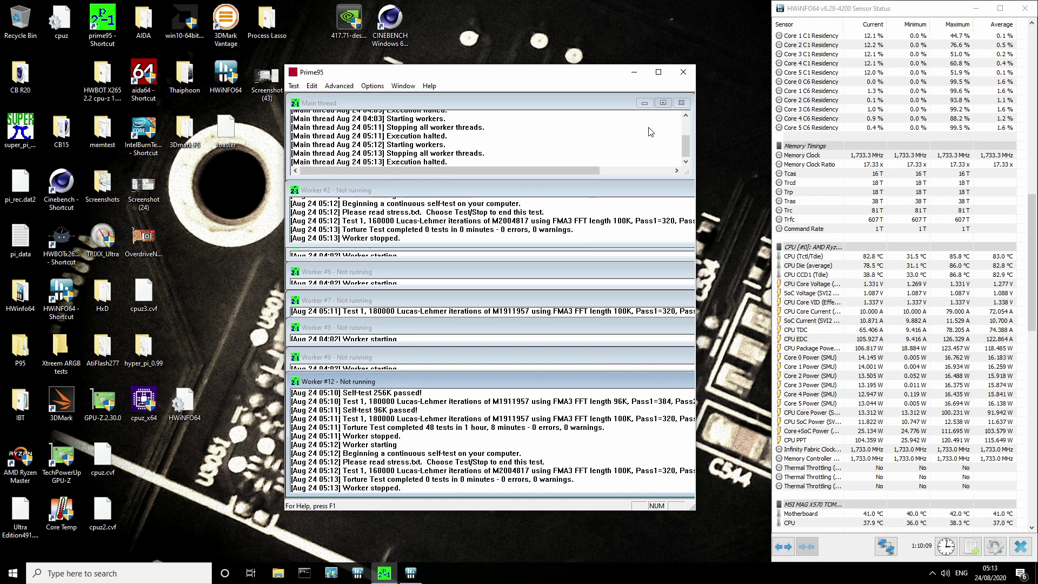
{"action": "left_click", "coordinate": [683, 72]}
{"action": "double_click", "coordinate": [61, 186]}
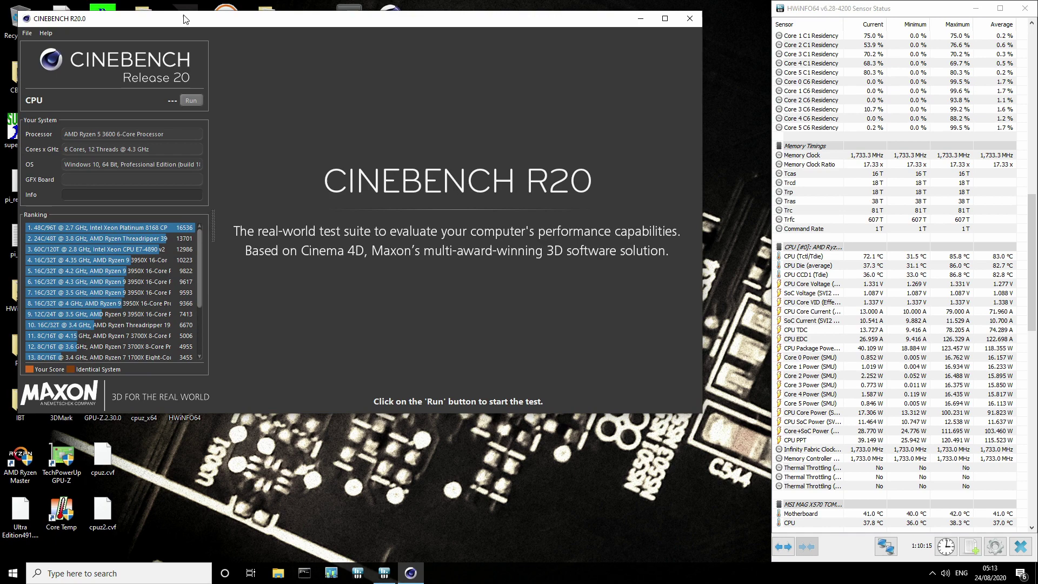
Step: Swap Cinebench R20 for R15, run the CPU test to 1695 cb, and close without saving
{"action": "left_click", "coordinate": [684, 23]}
{"action": "double_click", "coordinate": [403, 42]}
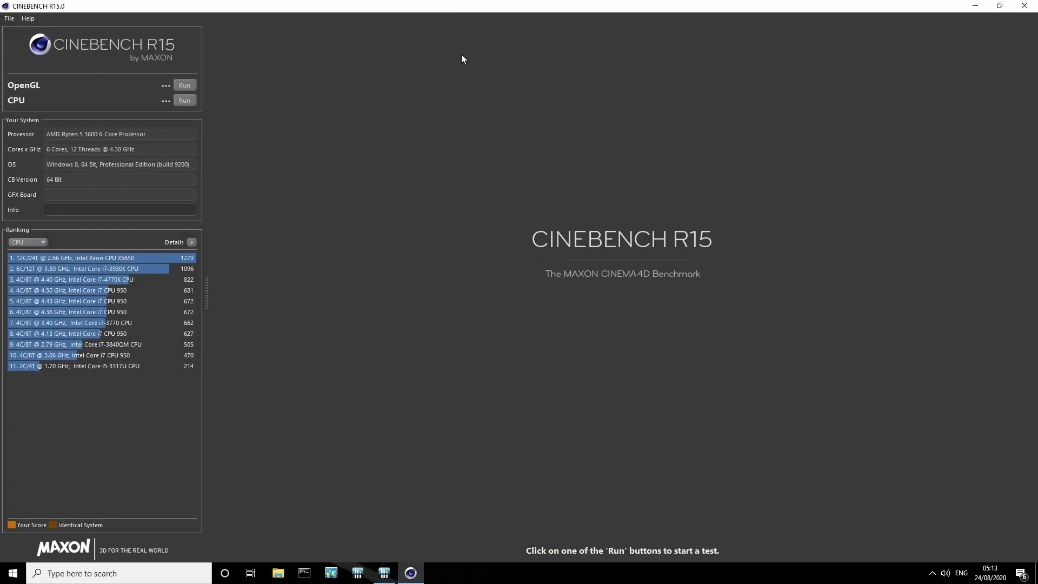
{"action": "double_click", "coordinate": [456, 6]}
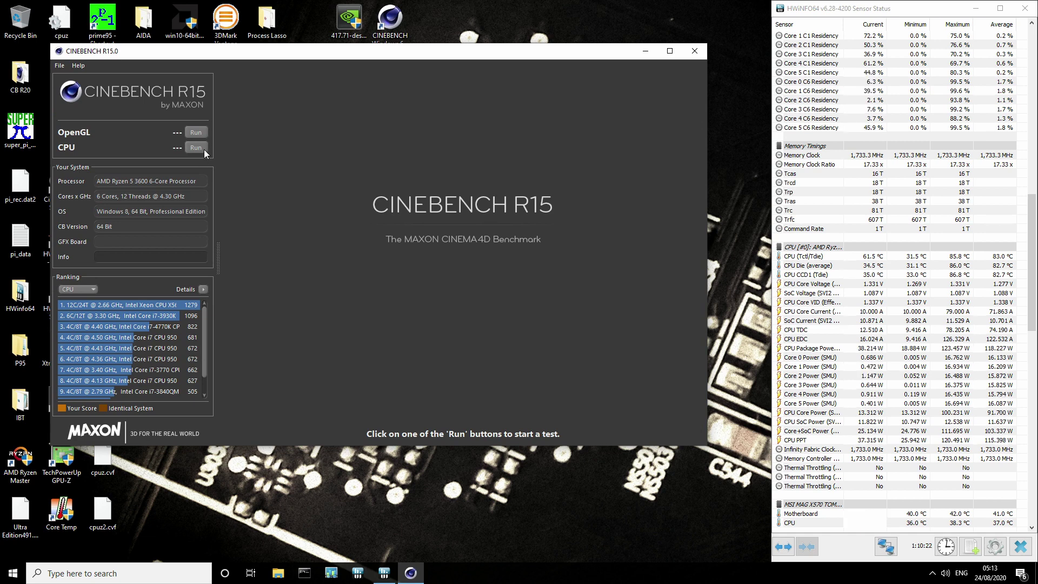
{"action": "left_click", "coordinate": [197, 148]}
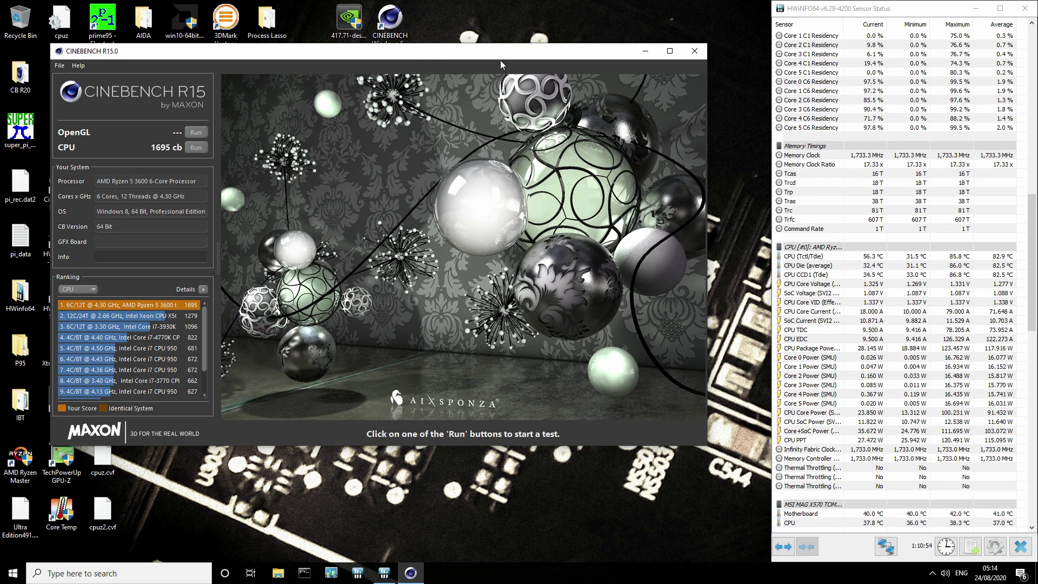
{"action": "left_click", "coordinate": [696, 53]}
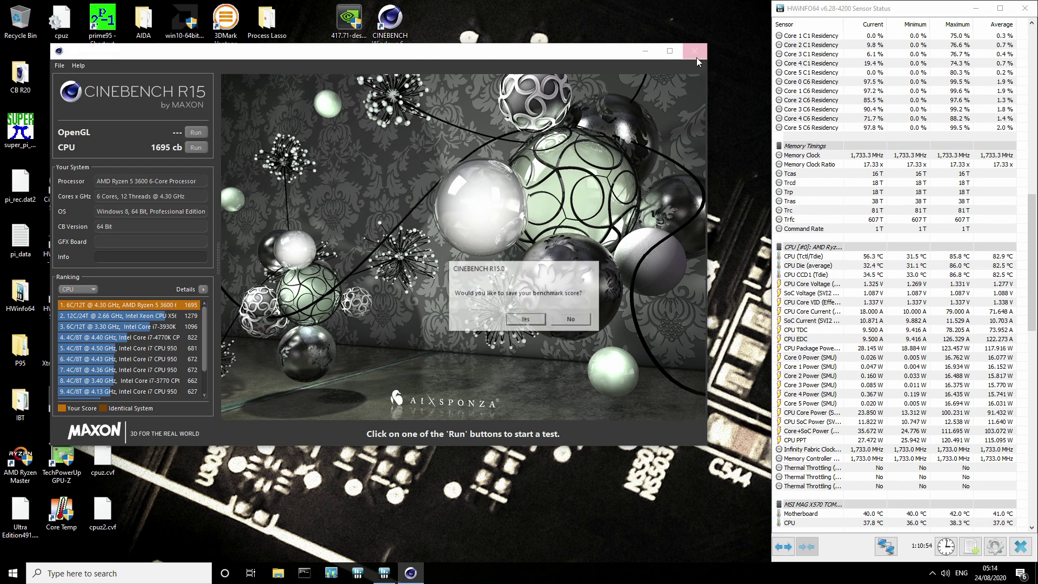
{"action": "left_click", "coordinate": [573, 321]}
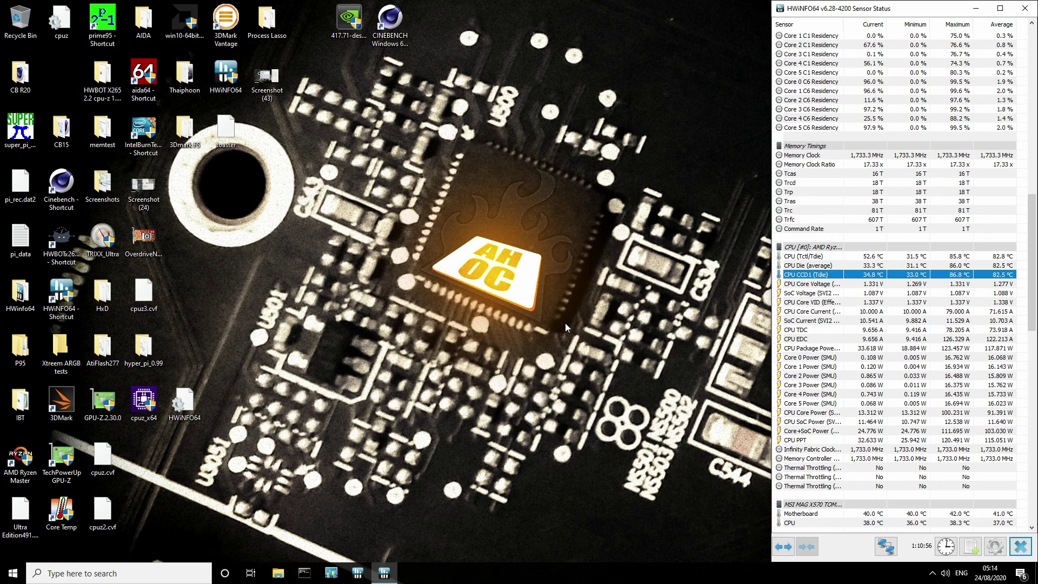
Step: Start the Cinebench R20 CPU benchmark and watch CPU Die, CCD1 Tdie and Core Voltage in HWiNFO64
{"action": "double_click", "coordinate": [61, 184]}
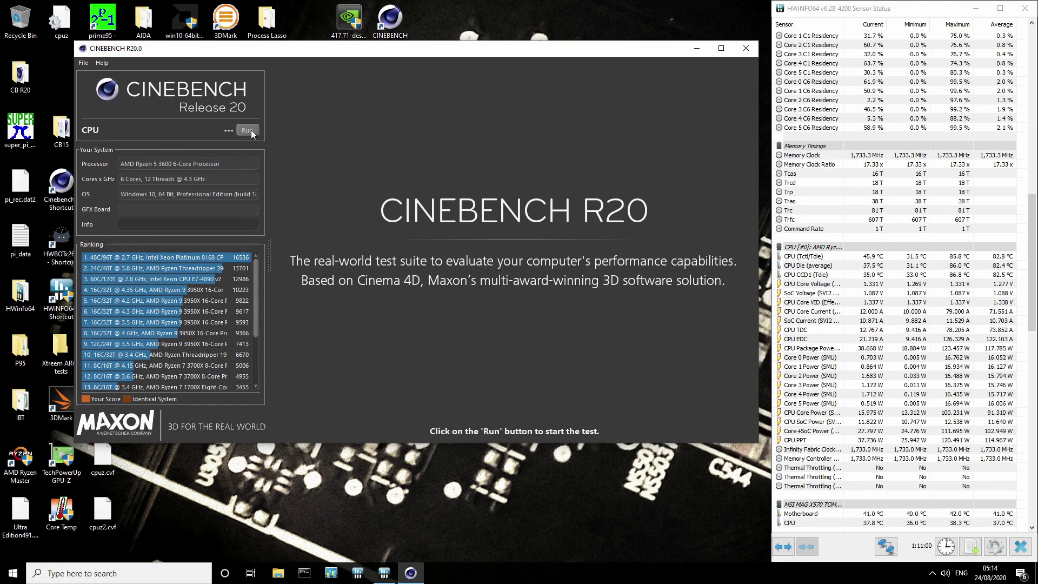
{"action": "left_click", "coordinate": [249, 130]}
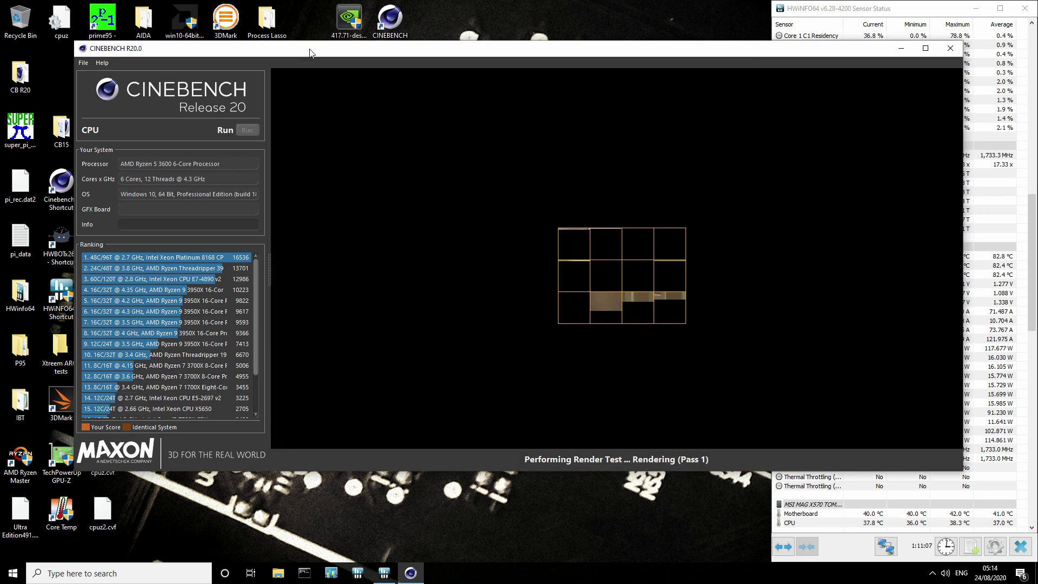
{"action": "left_click", "coordinate": [898, 3]}
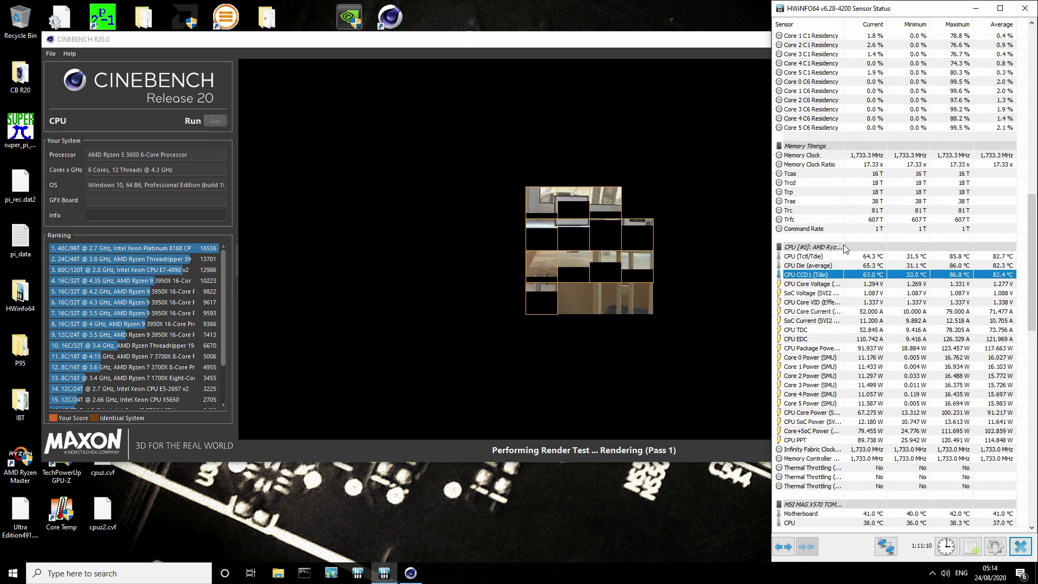
{"action": "left_click", "coordinate": [871, 265]}
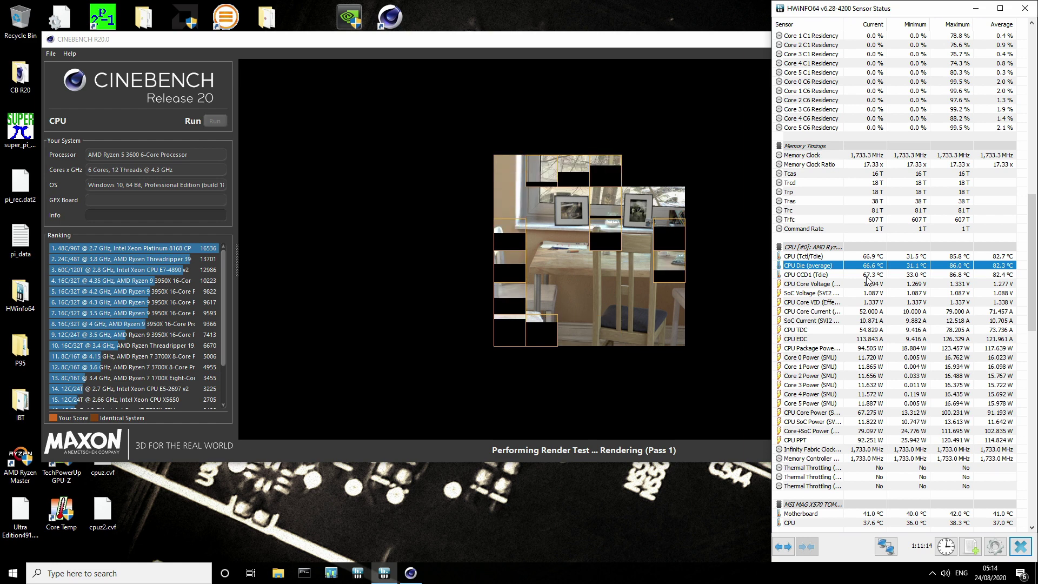
{"action": "left_click", "coordinate": [866, 276]}
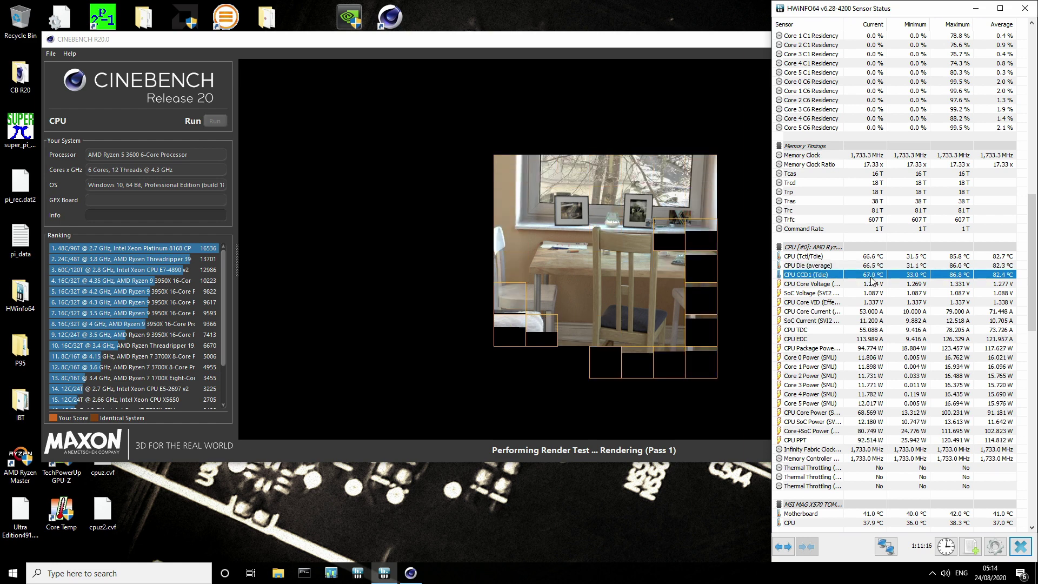
{"action": "left_click", "coordinate": [896, 286]}
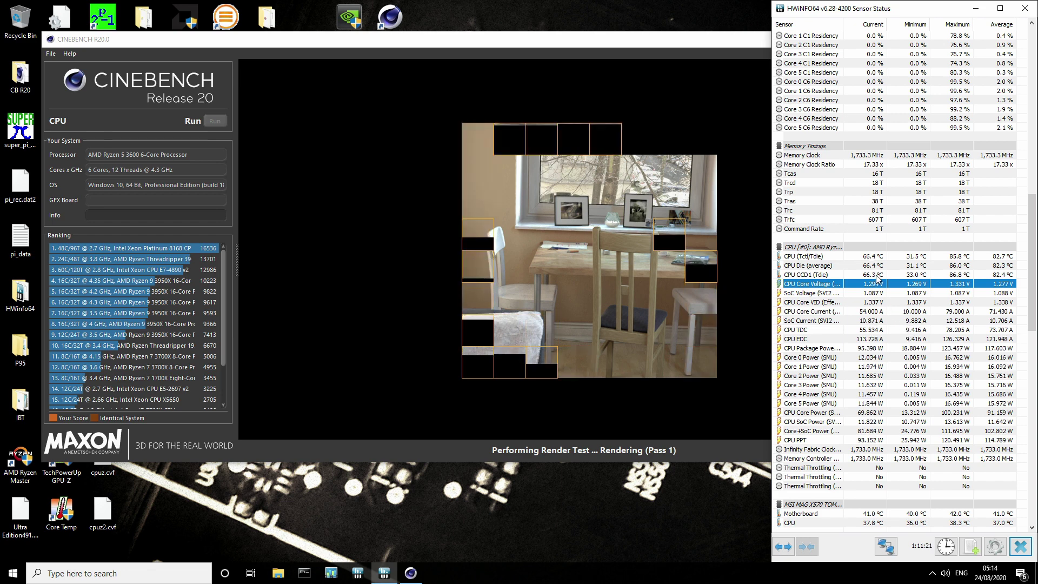
Step: Cancel the running R20 render with Esc, confirm stopping, and close Cinebench
{"action": "left_click", "coordinate": [708, 277]}
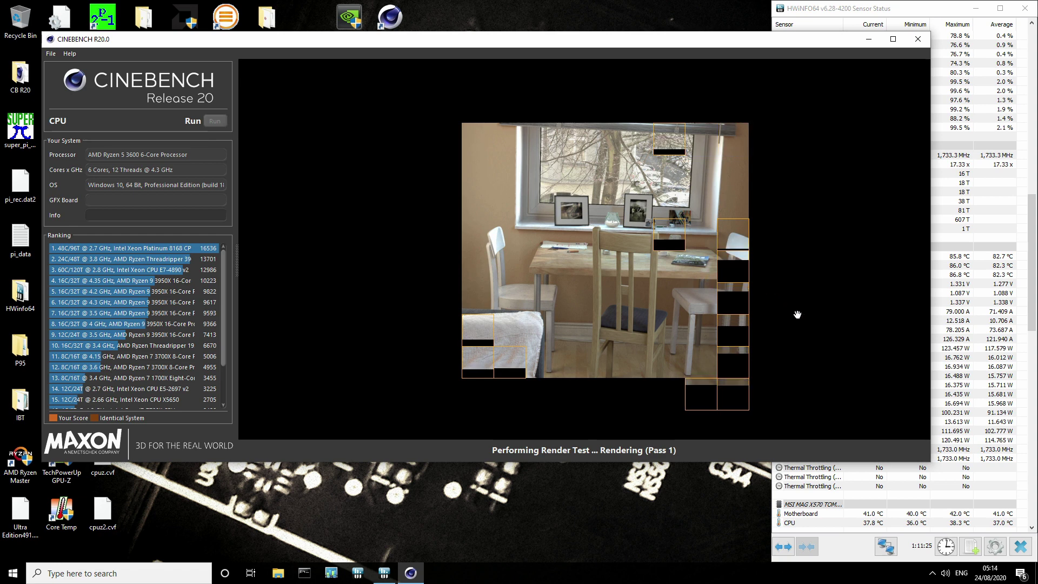
{"action": "left_click", "coordinate": [1010, 247]}
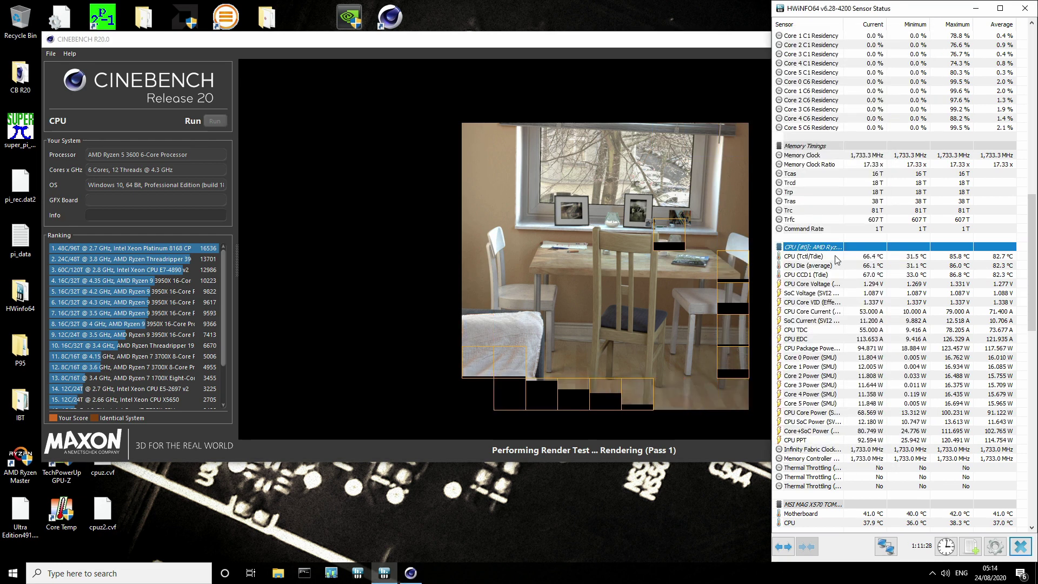
{"action": "left_click", "coordinate": [721, 261]}
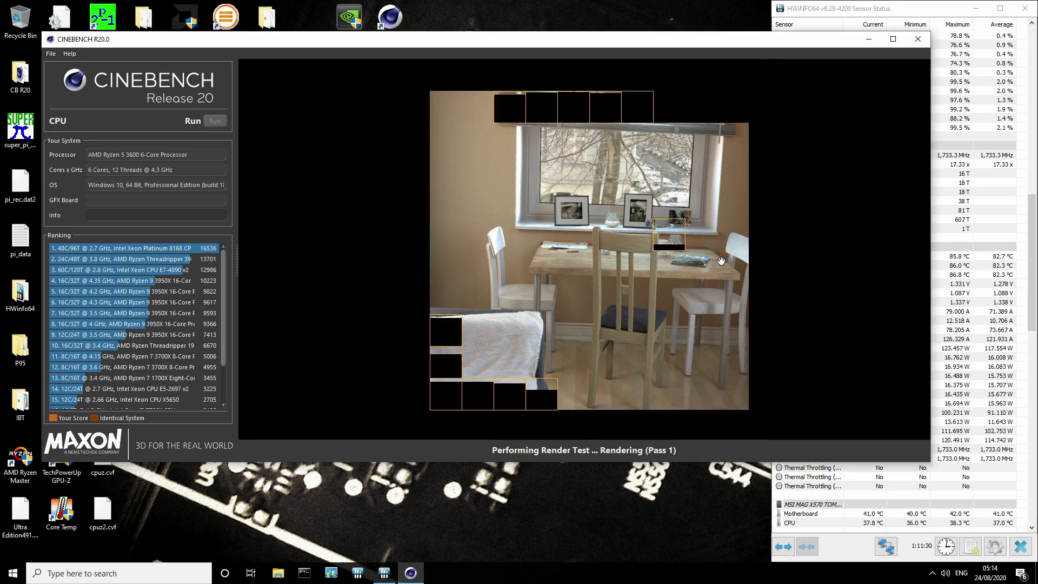
{"action": "key", "text": "Escape"}
{"action": "left_click", "coordinate": [561, 323]}
{"action": "left_click", "coordinate": [919, 39]}
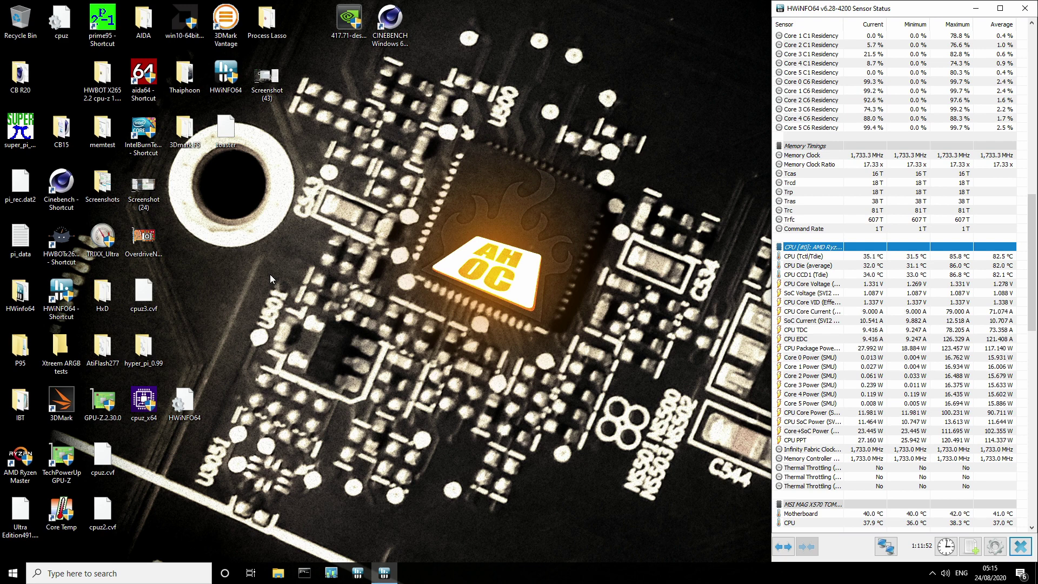
{"action": "left_click", "coordinate": [896, 284]}
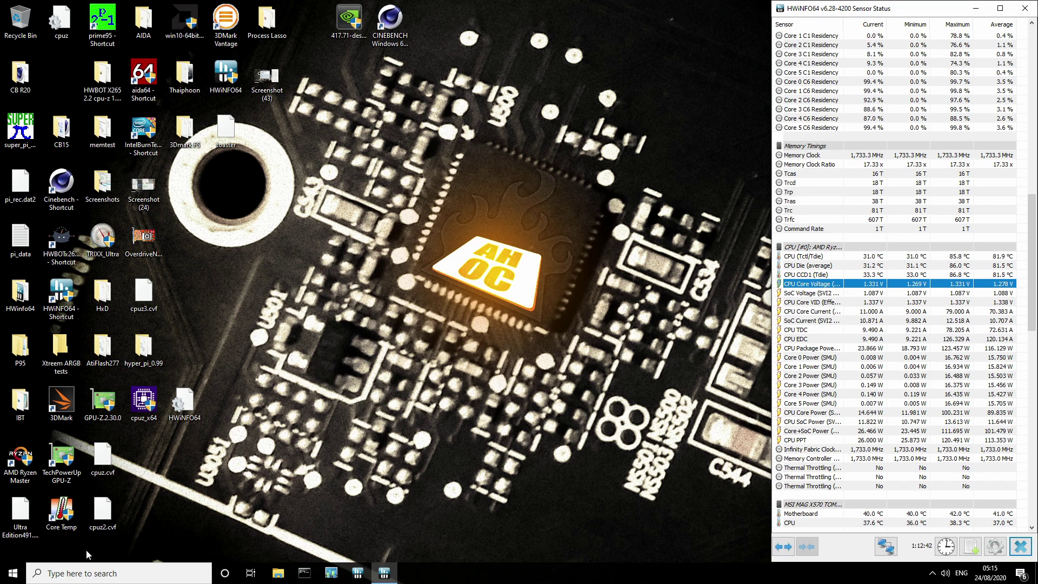
Step: Restart Windows from the Start menu power options
{"action": "left_click", "coordinate": [15, 578]}
{"action": "left_click", "coordinate": [14, 549]}
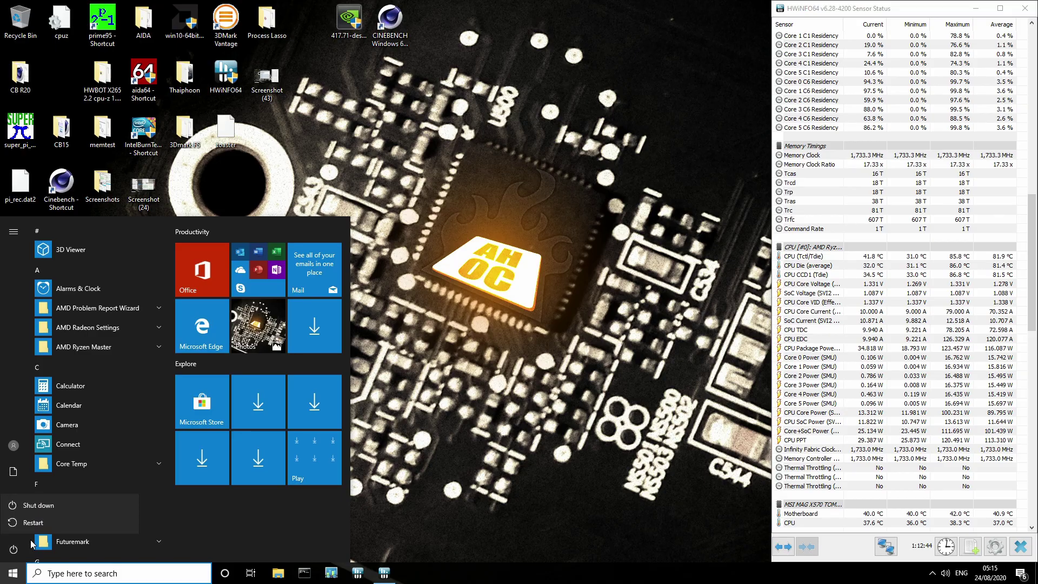
{"action": "left_click", "coordinate": [33, 522]}
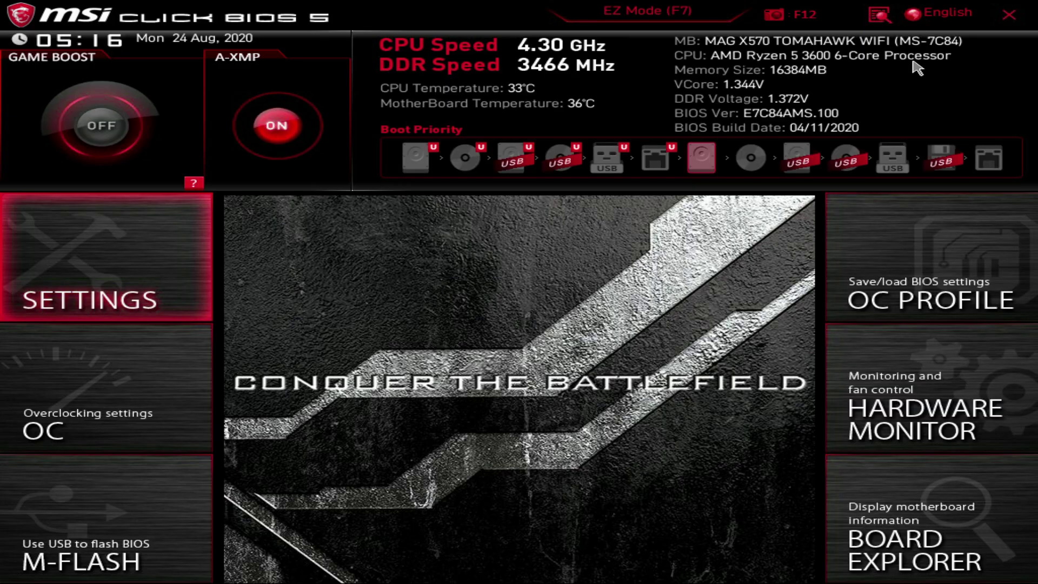
Step: Enter the OC settings, check the 1.3375 V core voltage override, and open DigitALL Power
{"action": "key", "text": "Down"}
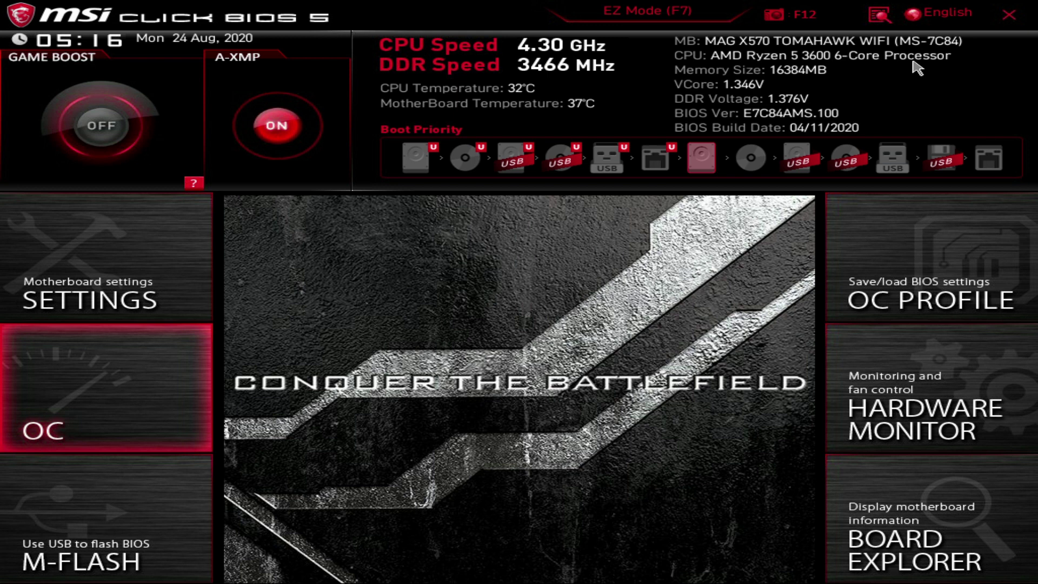
{"action": "key", "text": "Return"}
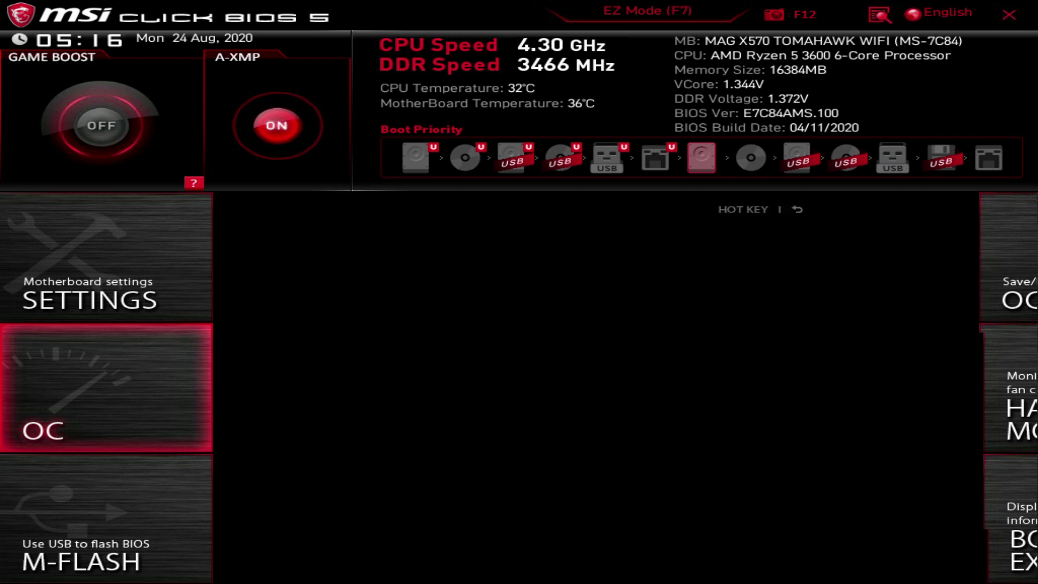
{"action": "key", "text": "Down"}
{"action": "key", "text": "Down"}
{"action": "key", "text": "Down"}
{"action": "key", "text": "Down"}
{"action": "key", "text": "Down"}
{"action": "key", "text": "Down"}
{"action": "key", "text": "Down"}
{"action": "key", "text": "Down"}
{"action": "key", "text": "Down"}
{"action": "key", "text": "Down"}
{"action": "key", "text": "Down"}
{"action": "key", "text": "Down"}
{"action": "key", "text": "Down"}
{"action": "key", "text": "Down"}
{"action": "key", "text": "Down"}
{"action": "key", "text": "Down"}
{"action": "key", "text": "Down"}
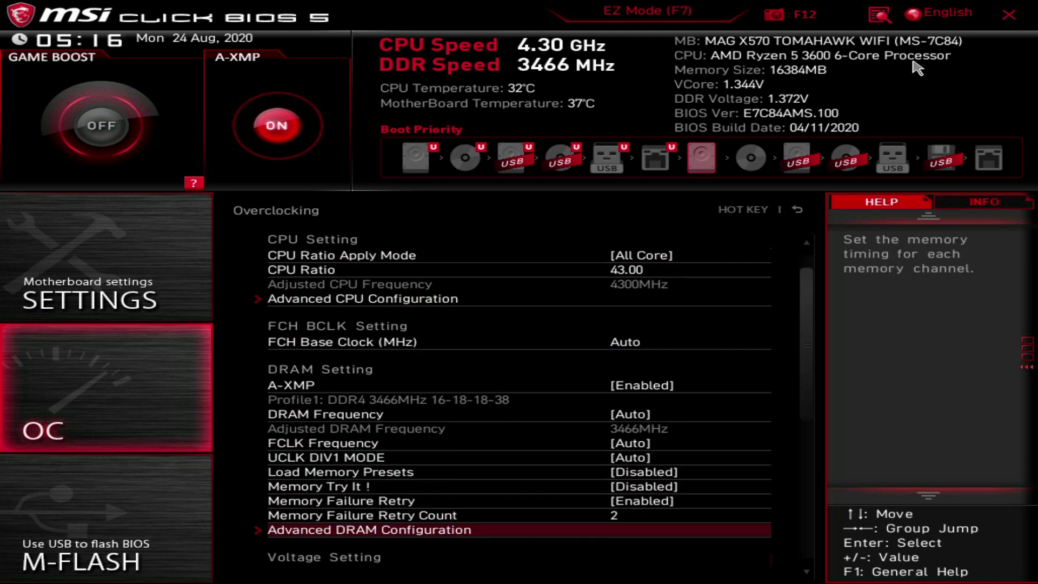
{"action": "key", "text": "Up"}
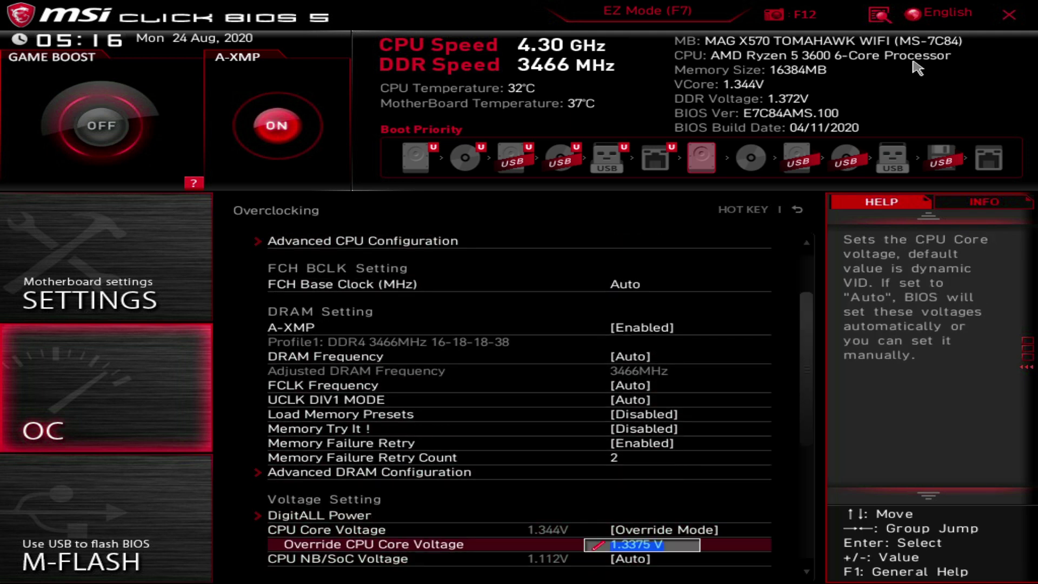
{"action": "key", "text": "Down"}
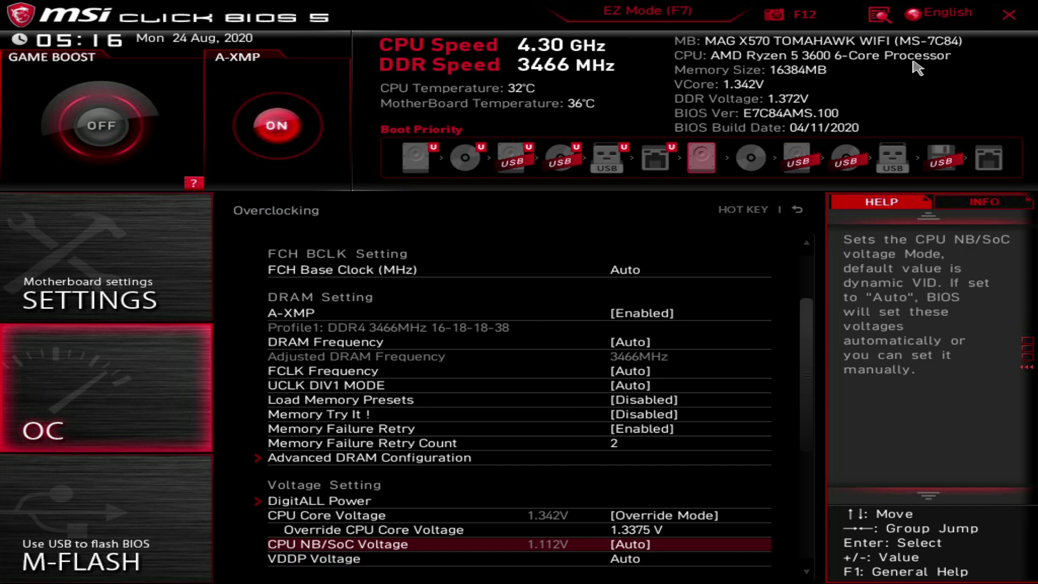
{"action": "key", "text": "Up"}
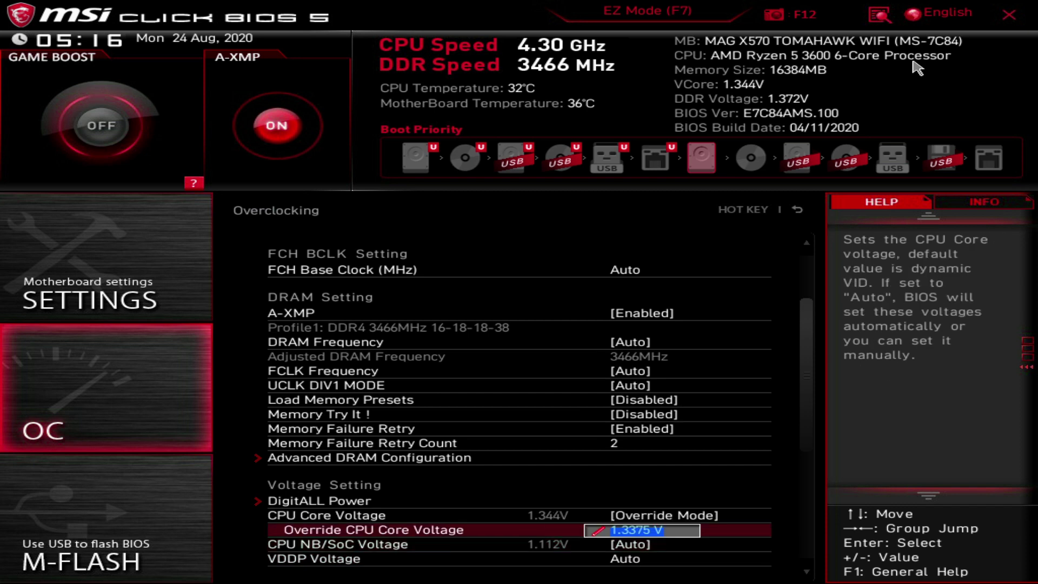
{"action": "key", "text": "Up"}
{"action": "key", "text": "Up"}
{"action": "key", "text": "Return"}
{"action": "key", "text": "Down"}
{"action": "key", "text": "Up"}
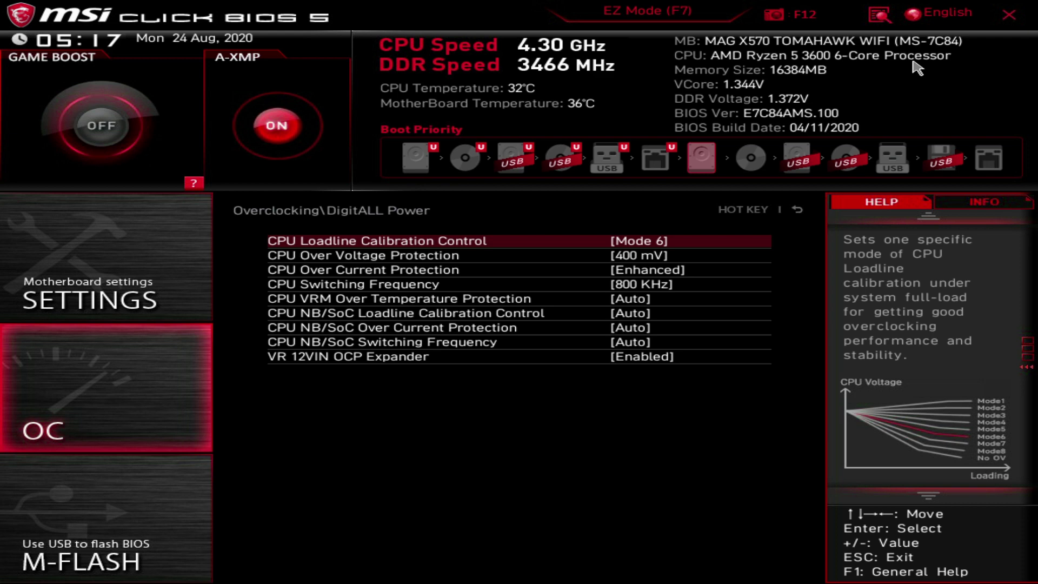
Step: Reopen DigitALL Power and keep CPU Over Voltage Protection at 400 mV
{"action": "key", "text": "Escape"}
{"action": "key", "text": "Down"}
{"action": "key", "text": "Down"}
{"action": "key", "text": "Down"}
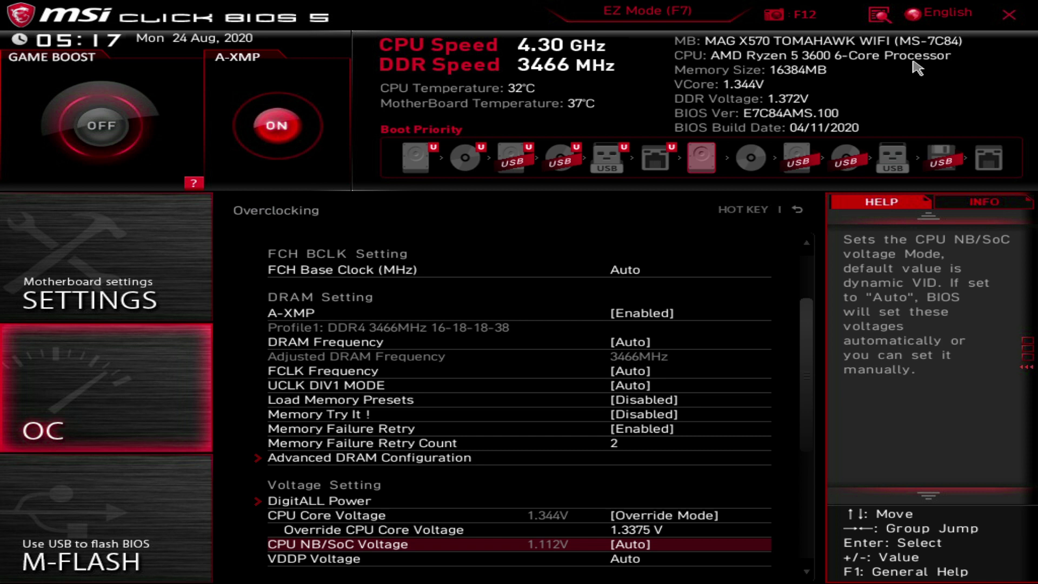
{"action": "key", "text": "Up"}
{"action": "key", "text": "Down"}
{"action": "key", "text": "Down"}
{"action": "key", "text": "Down"}
{"action": "key", "text": "Down"}
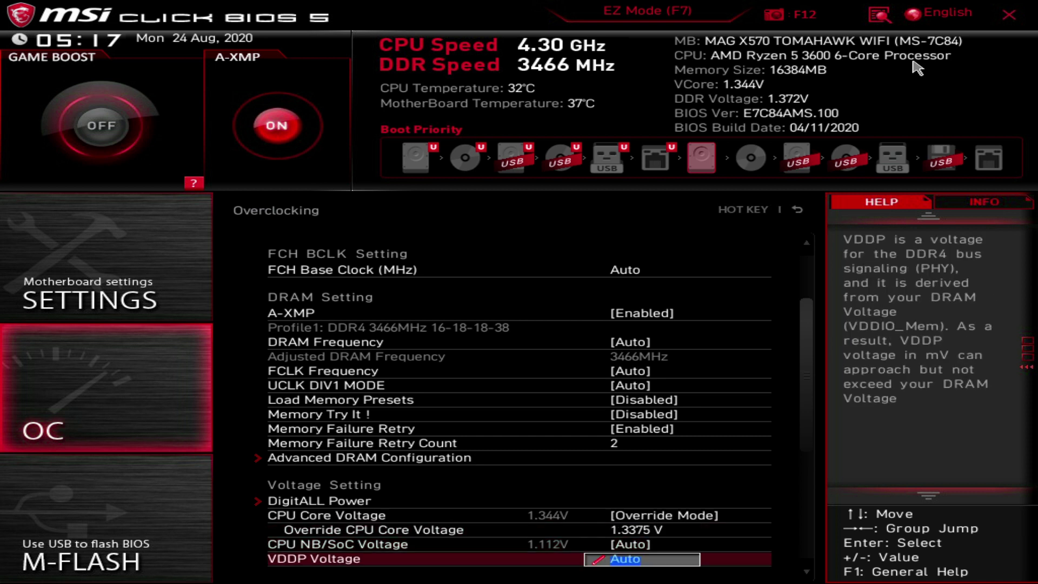
{"action": "key", "text": "Up"}
{"action": "key", "text": "Up"}
{"action": "key", "text": "Up"}
{"action": "key", "text": "Up"}
{"action": "key", "text": "Up"}
{"action": "key", "text": "Up"}
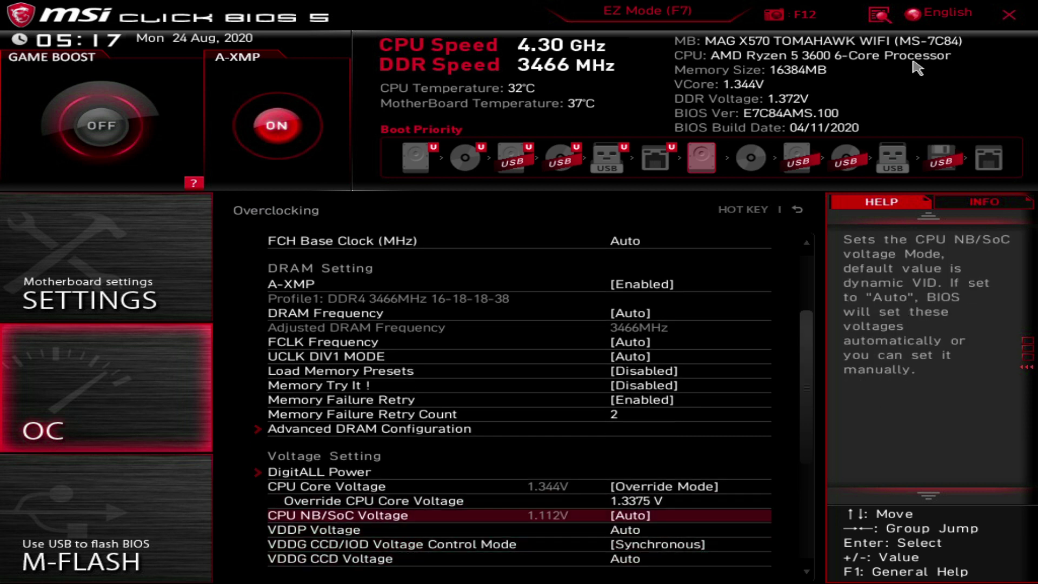
{"action": "key", "text": "Return"}
{"action": "key", "text": "Down"}
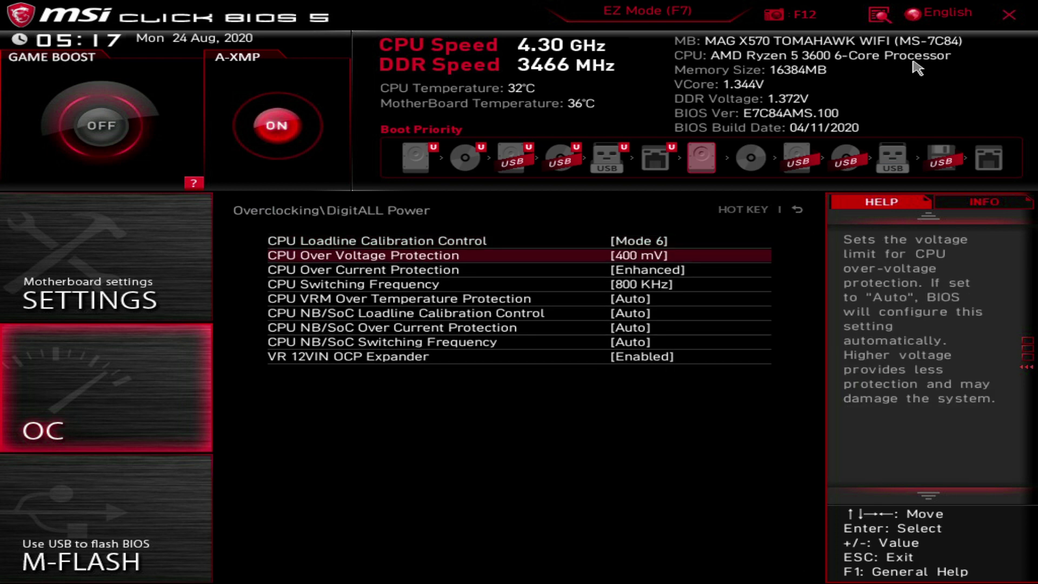
{"action": "key", "text": "Return"}
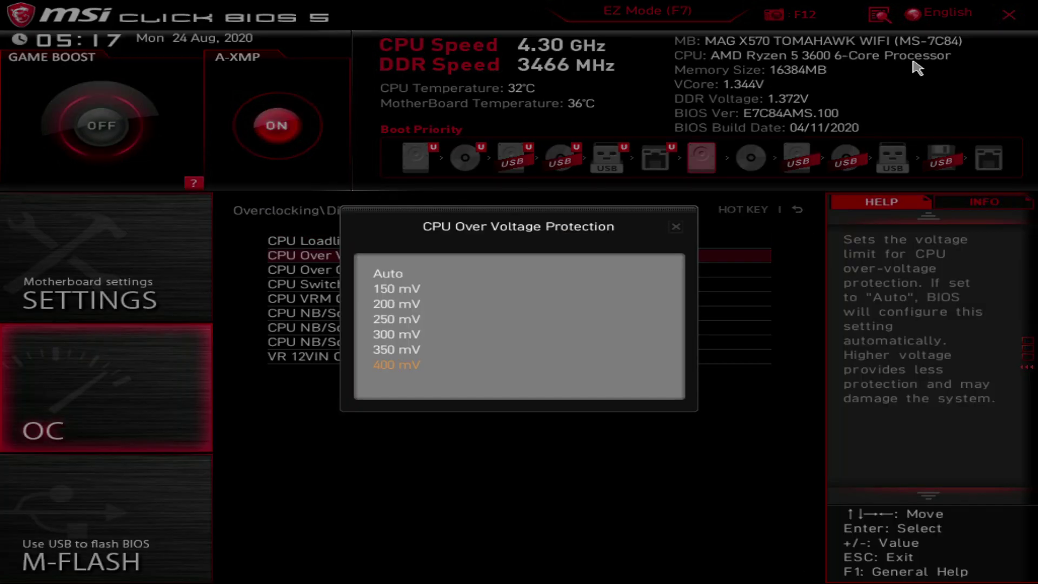
{"action": "key", "text": "Return"}
Step: Review the over current protection and switching frequency options, leaving 800 KHz unchanged
{"action": "key", "text": "Escape"}
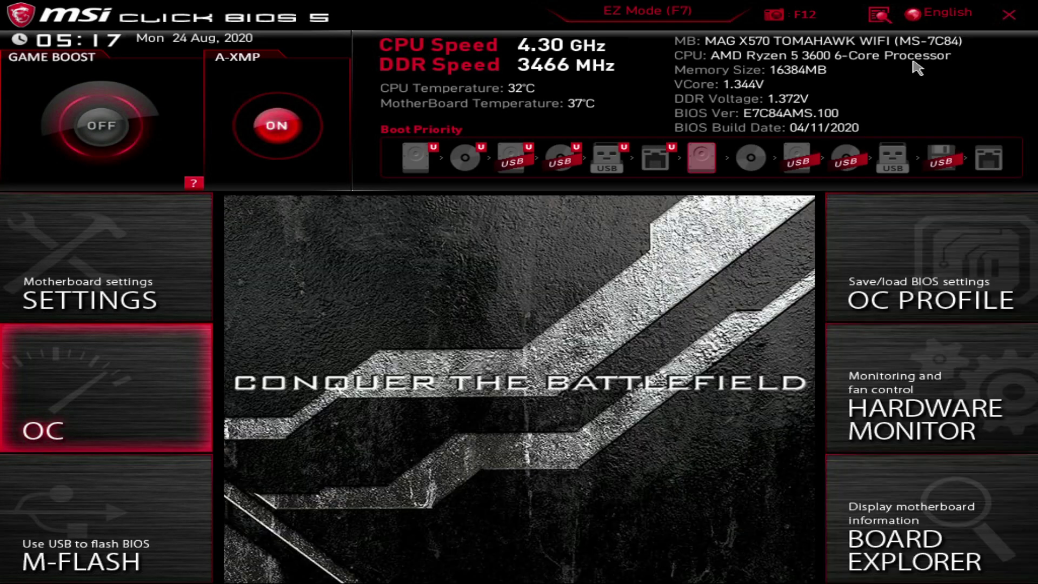
{"action": "key", "text": "Return"}
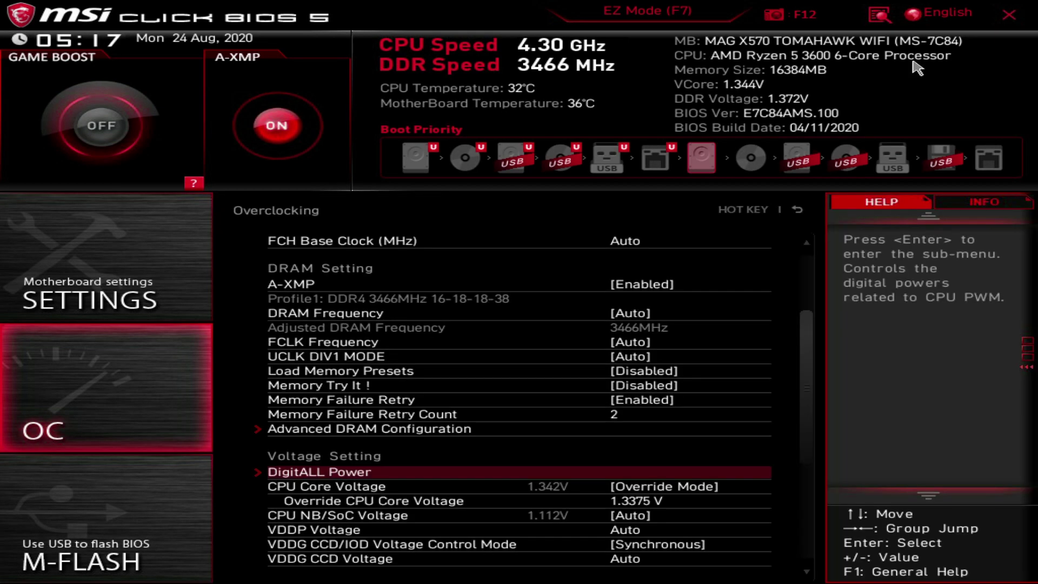
{"action": "key", "text": "Return"}
{"action": "key", "text": "Down"}
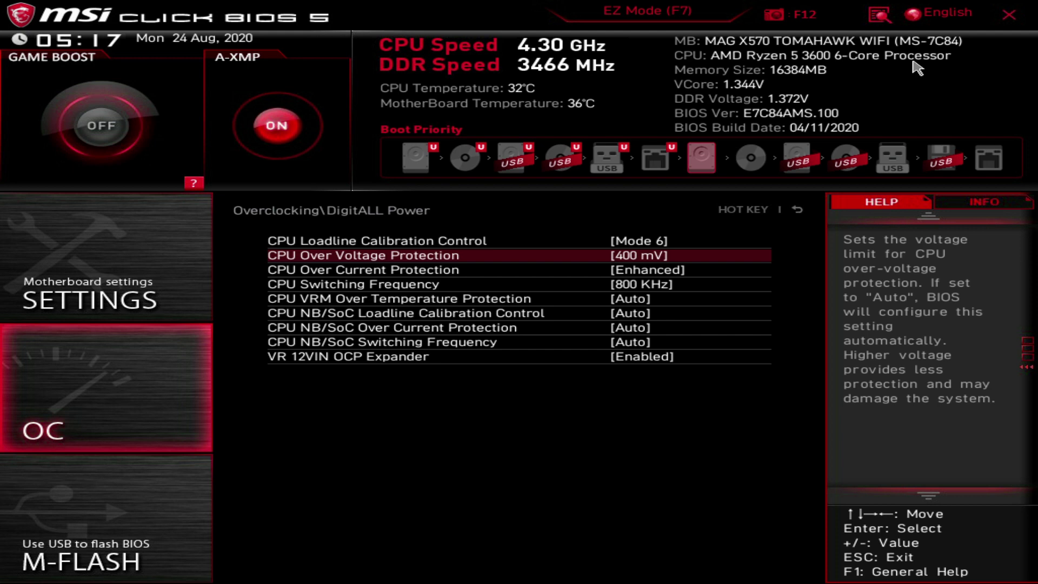
{"action": "key", "text": "Down"}
{"action": "key", "text": "Return"}
{"action": "key", "text": "Return"}
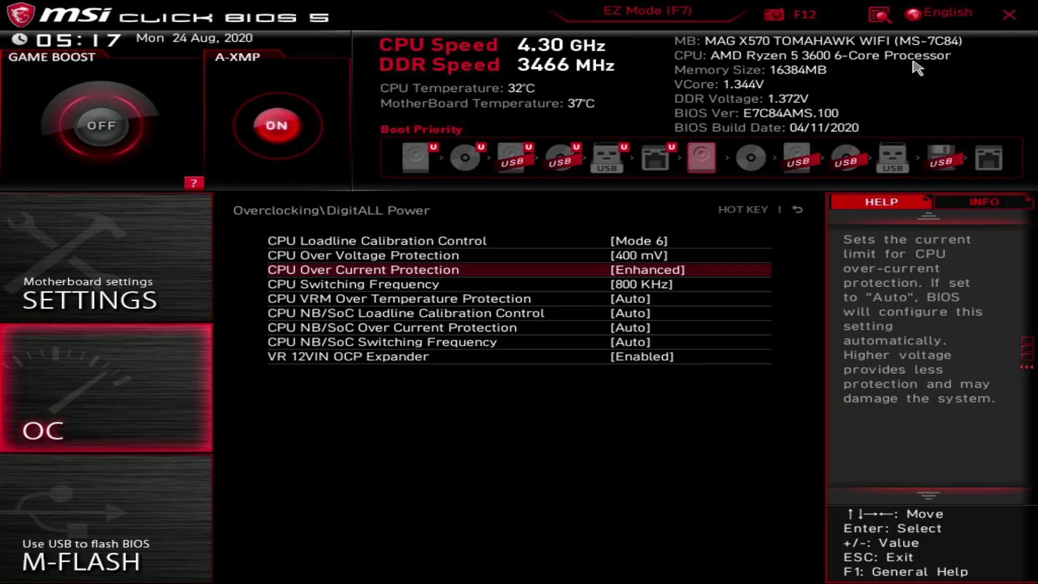
{"action": "key", "text": "Up"}
{"action": "key", "text": "Down"}
{"action": "key", "text": "Down"}
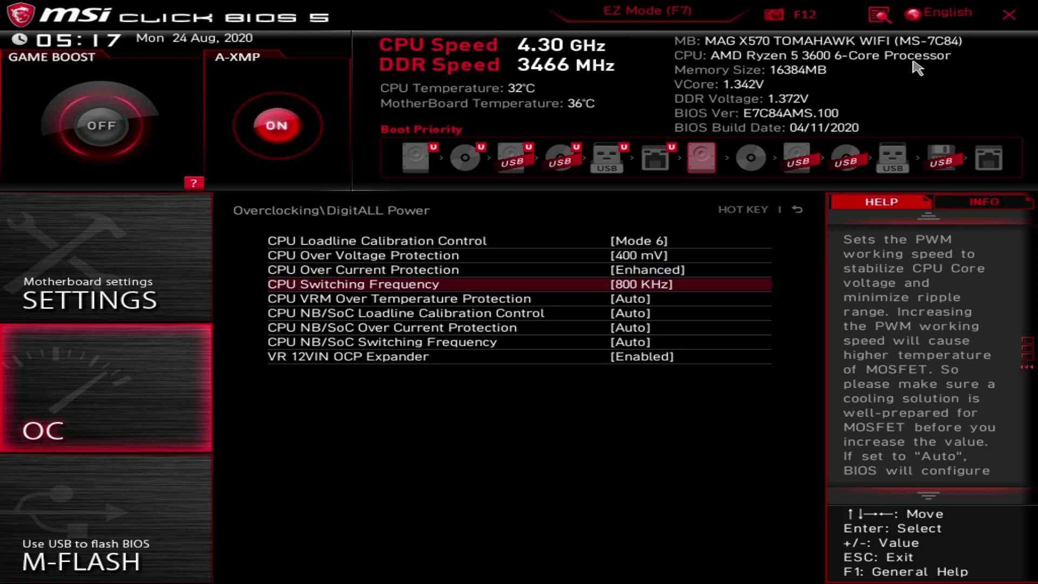
{"action": "key", "text": "Return"}
{"action": "key", "text": "Down"}
{"action": "key", "text": "Up"}
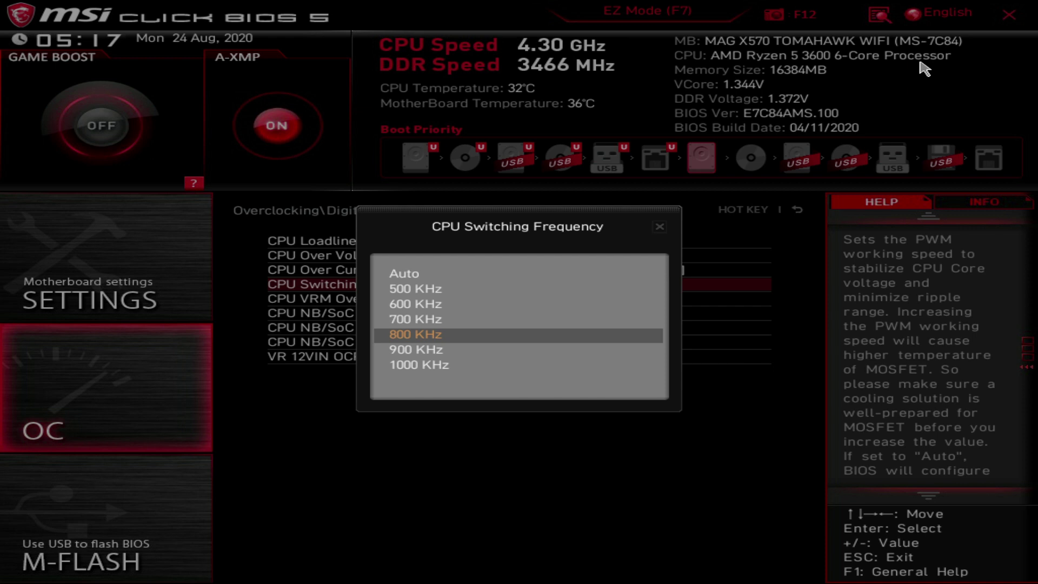
{"action": "key", "text": "Down"}
{"action": "key", "text": "Down"}
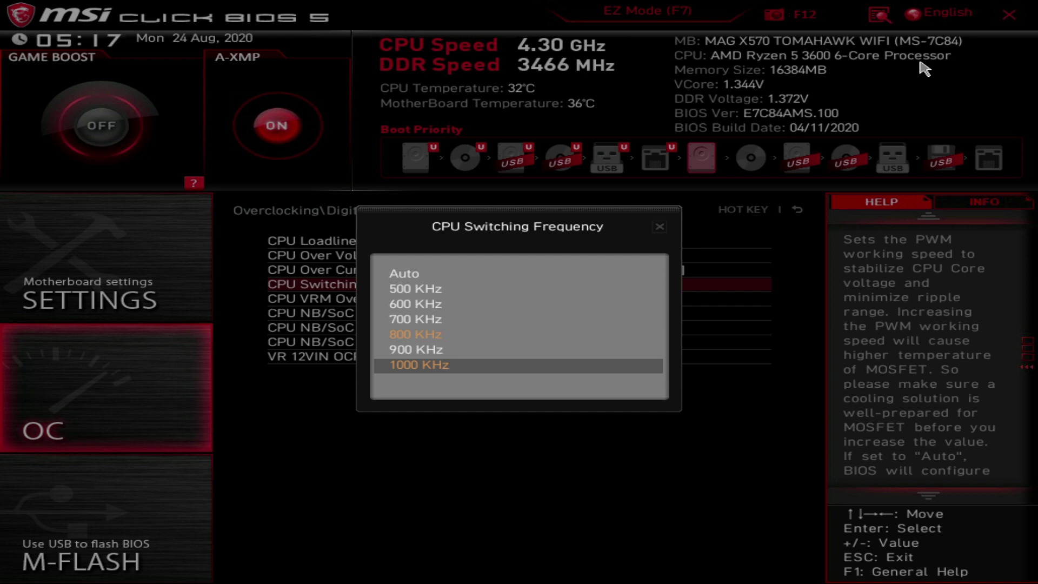
{"action": "key", "text": "Escape"}
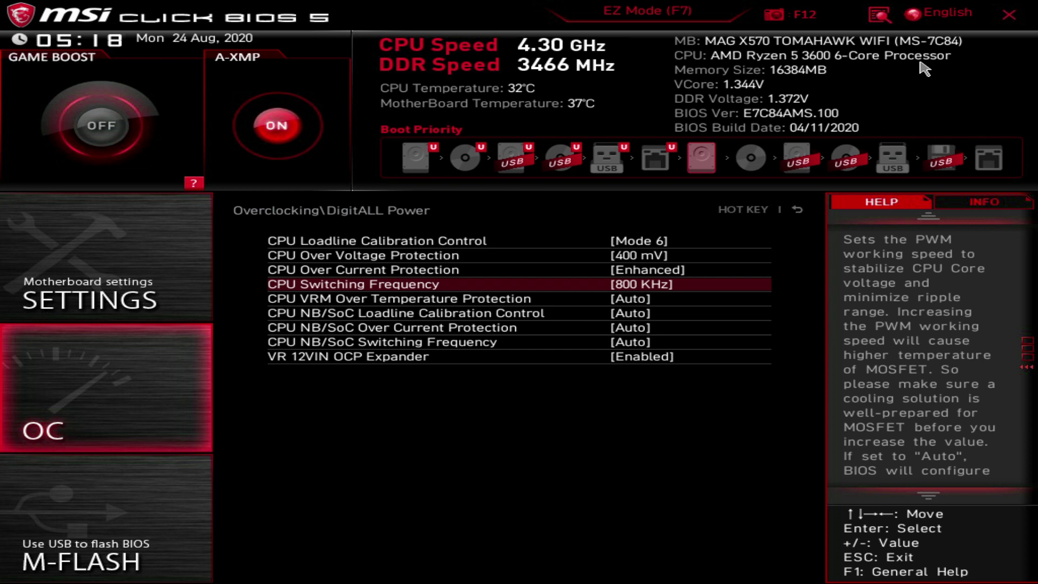
Step: Keep switching frequency at 800 KHz and set VR 12VIN OCP Expander to Enabled
{"action": "key", "text": "Up"}
{"action": "key", "text": "Down"}
{"action": "key", "text": "Return"}
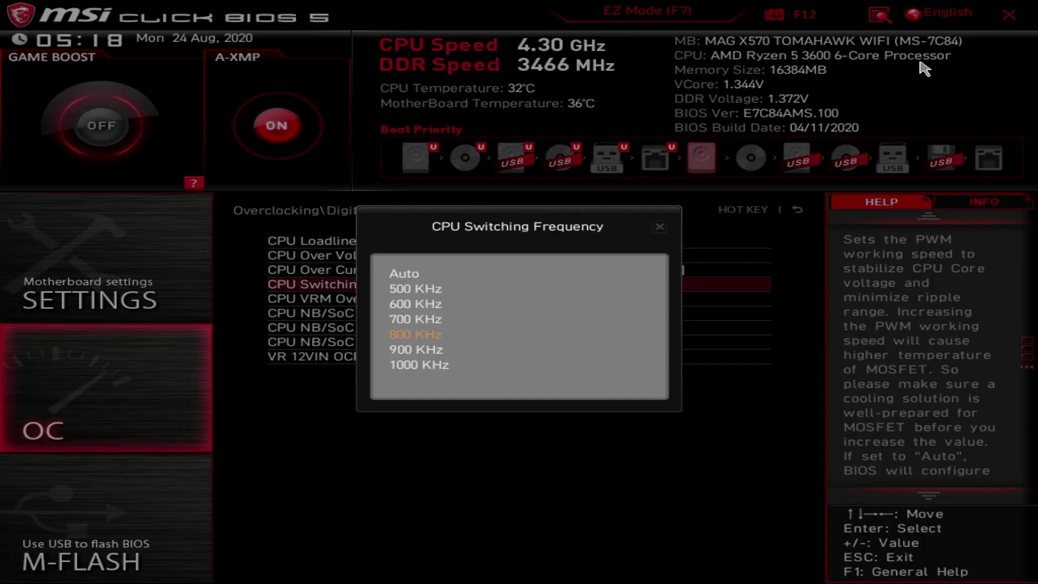
{"action": "key", "text": "Return"}
{"action": "key", "text": "Down"}
{"action": "key", "text": "Down"}
{"action": "key", "text": "Down"}
{"action": "key", "text": "Down"}
{"action": "key", "text": "Down"}
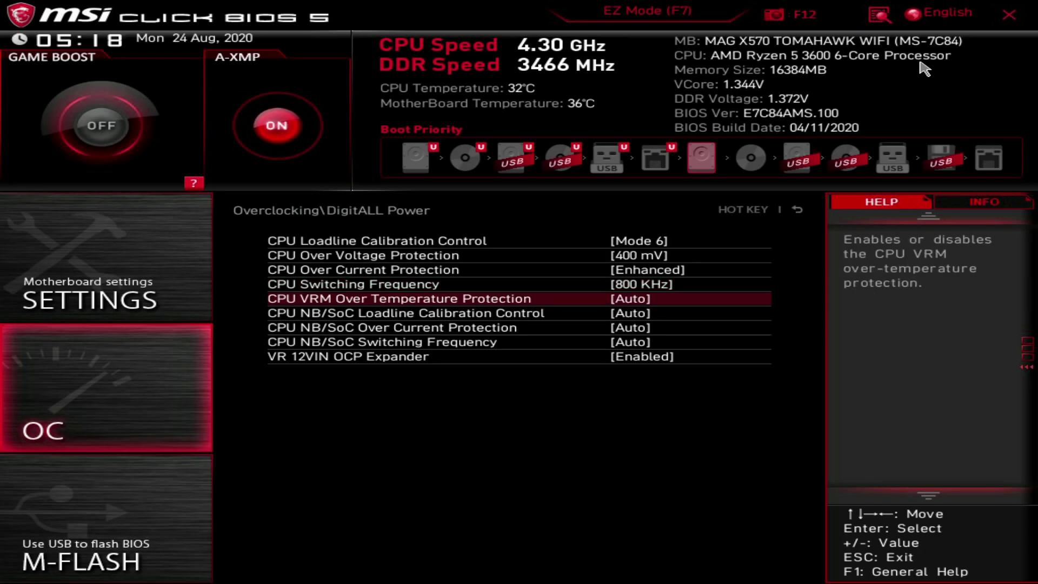
{"action": "key", "text": "Down"}
{"action": "key", "text": "Up"}
{"action": "key", "text": "Return"}
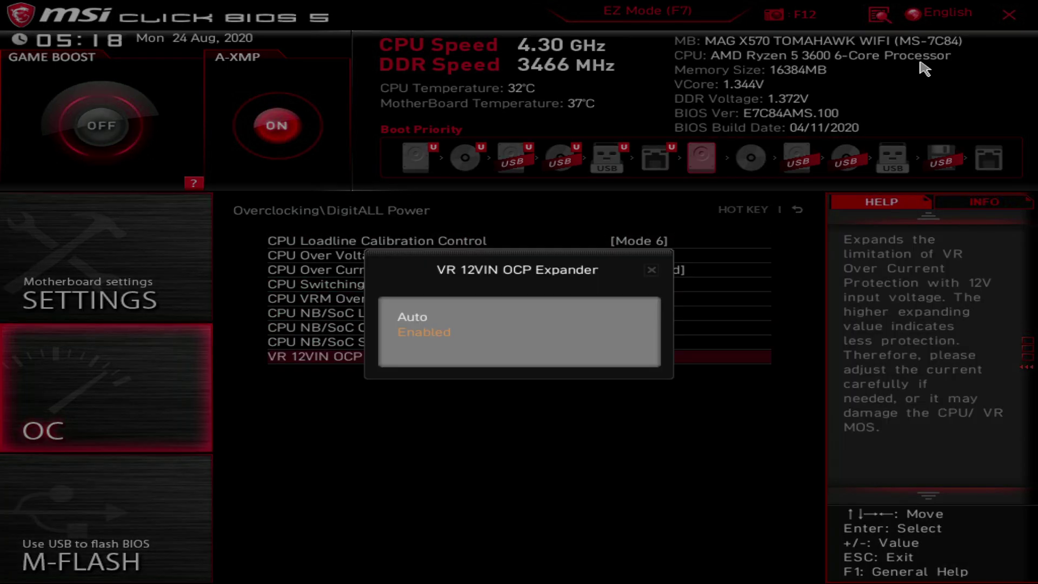
{"action": "key", "text": "Return"}
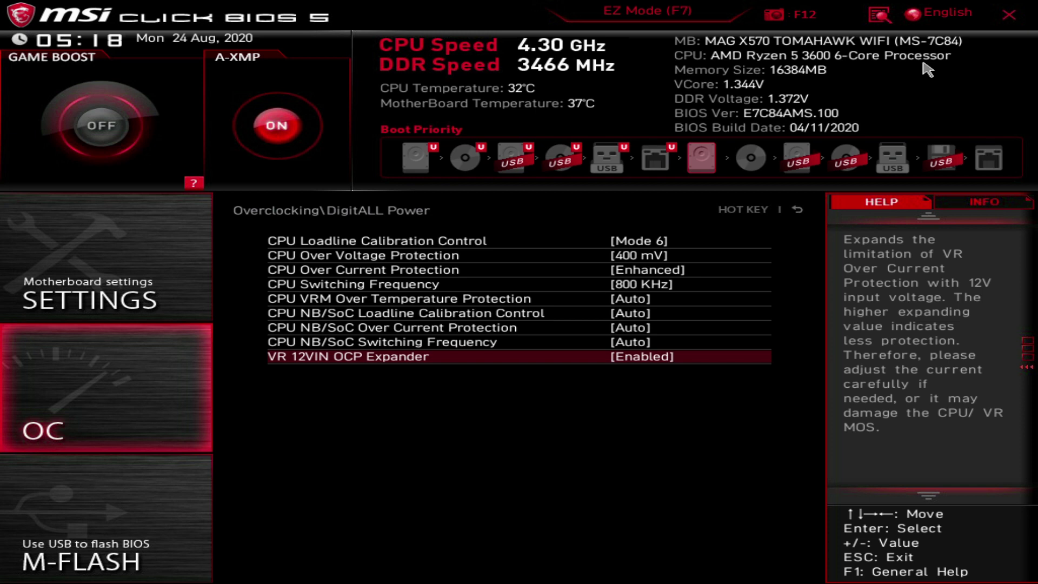
Step: Return to the Overclocking page and switch CPU Ratio Apply Mode to Per CCX
{"action": "key", "text": "Escape"}
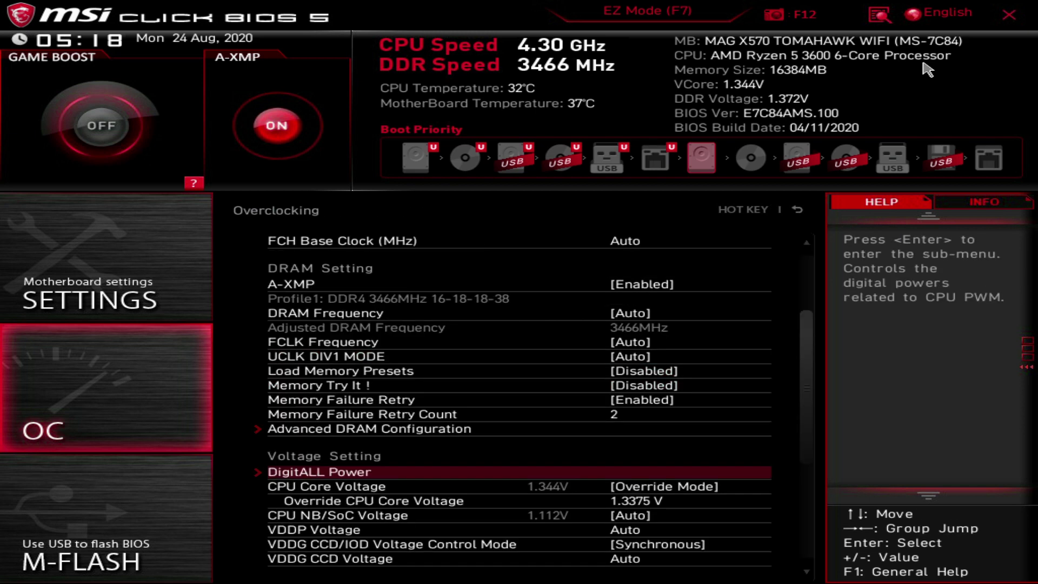
{"action": "key", "text": "Up"}
{"action": "key", "text": "Up"}
{"action": "key", "text": "Up"}
{"action": "key", "text": "Up"}
{"action": "key", "text": "Up"}
{"action": "key", "text": "Up"}
{"action": "key", "text": "Up"}
{"action": "key", "text": "Up"}
{"action": "key", "text": "Up"}
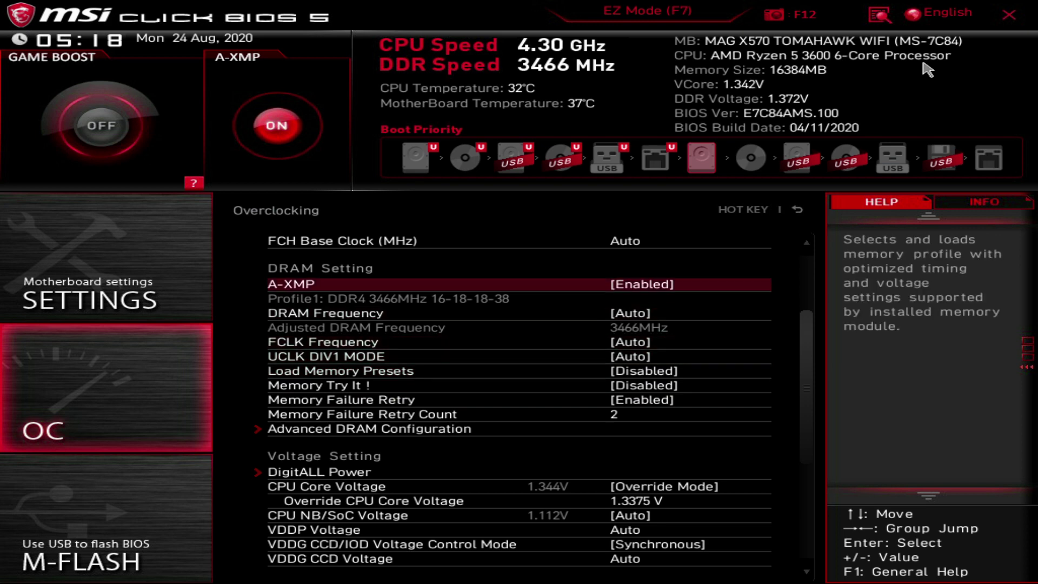
{"action": "key", "text": "Down"}
{"action": "key", "text": "Down"}
{"action": "key", "text": "Down"}
{"action": "key", "text": "Down"}
{"action": "key", "text": "Down"}
{"action": "key", "text": "Down"}
{"action": "key", "text": "Down"}
{"action": "key", "text": "Down"}
{"action": "key", "text": "Down"}
{"action": "key", "text": "Down"}
{"action": "key", "text": "Down"}
{"action": "key", "text": "Down"}
{"action": "key", "text": "Down"}
{"action": "key", "text": "Down"}
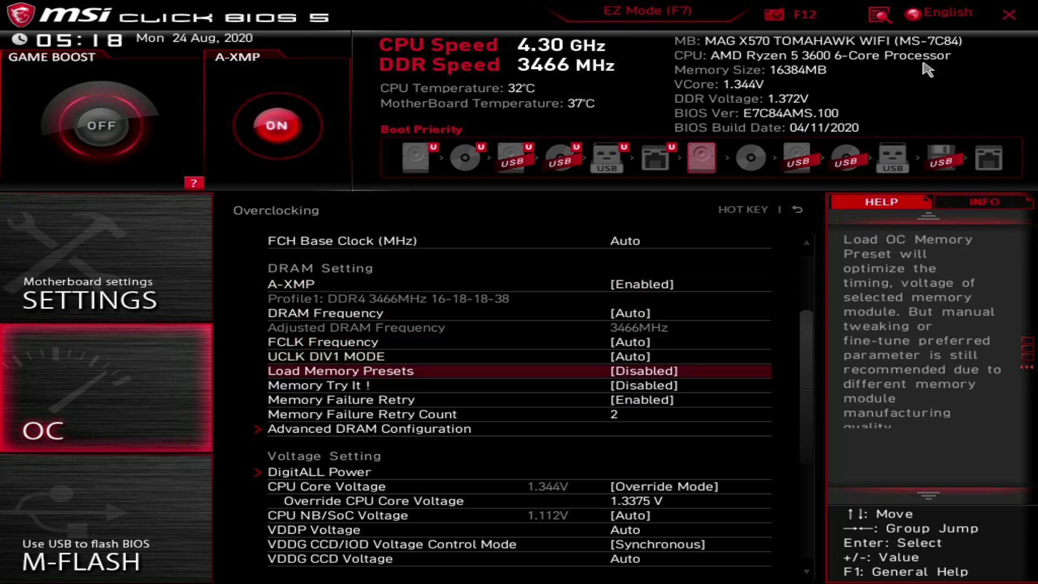
{"action": "key", "text": "Down"}
{"action": "key", "text": "Down"}
{"action": "key", "text": "Up"}
{"action": "key", "text": "Up"}
{"action": "key", "text": "Up"}
{"action": "key", "text": "Up"}
{"action": "key", "text": "Up"}
{"action": "key", "text": "Up"}
{"action": "key", "text": "Up"}
{"action": "key", "text": "Up"}
{"action": "key", "text": "Up"}
{"action": "key", "text": "Up"}
{"action": "key", "text": "Up"}
{"action": "key", "text": "Up"}
{"action": "key", "text": "Up"}
{"action": "key", "text": "Up"}
{"action": "key", "text": "Up"}
{"action": "key", "text": "Up"}
{"action": "key", "text": "Up"}
{"action": "key", "text": "Up"}
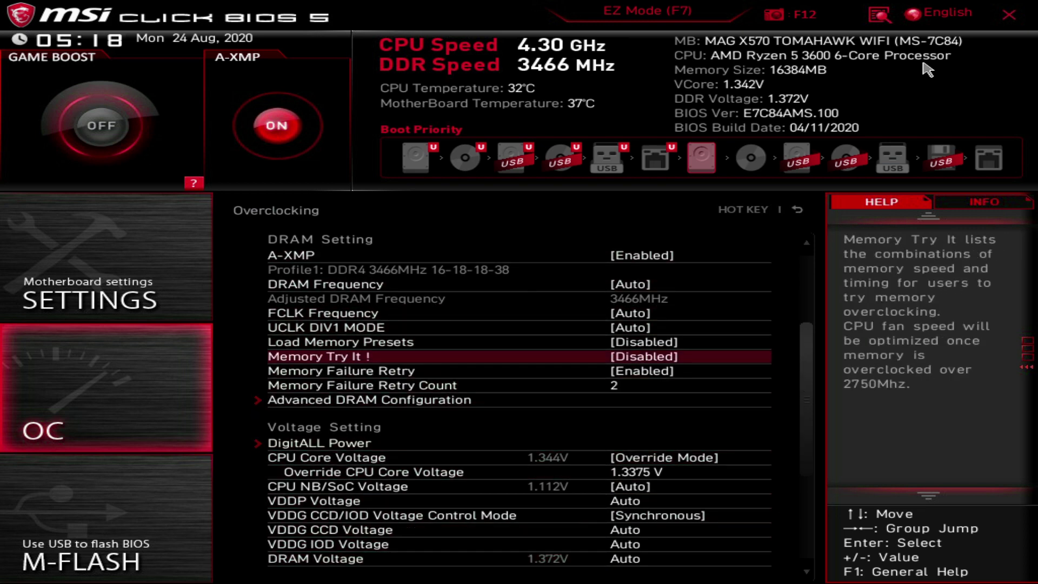
{"action": "key", "text": "Up"}
{"action": "key", "text": "Up"}
{"action": "key", "text": "Up"}
{"action": "key", "text": "Up"}
{"action": "key", "text": "Down"}
{"action": "key", "text": "Down"}
{"action": "key", "text": "Down"}
{"action": "key", "text": "Return"}
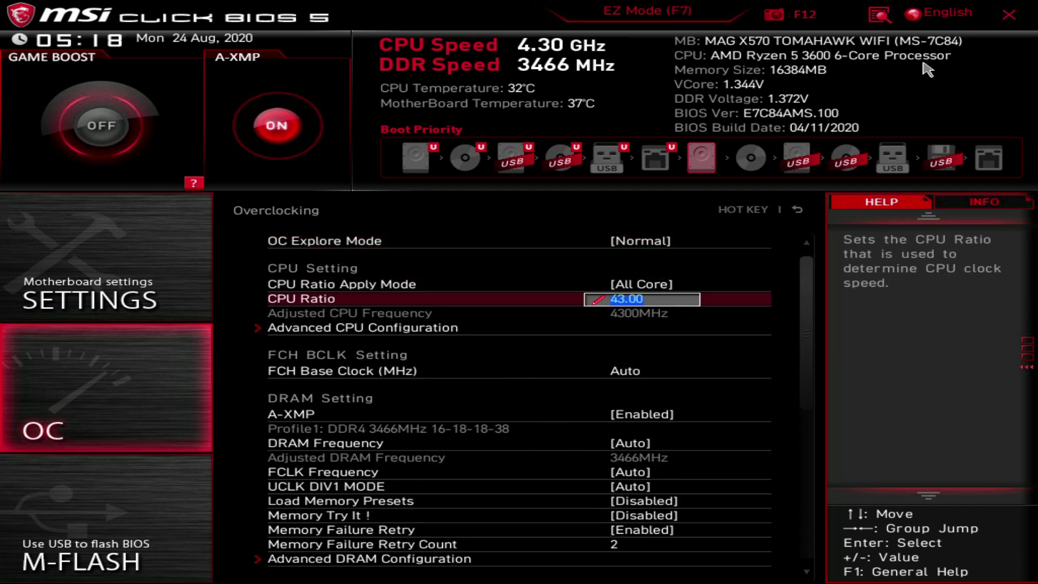
{"action": "key", "text": "Up"}
{"action": "key", "text": "Return"}
{"action": "key", "text": "Down"}
{"action": "key", "text": "Return"}
Step: Switch CPU Ratio Apply Mode back to All Core
{"action": "key", "text": "Down"}
{"action": "key", "text": "Down"}
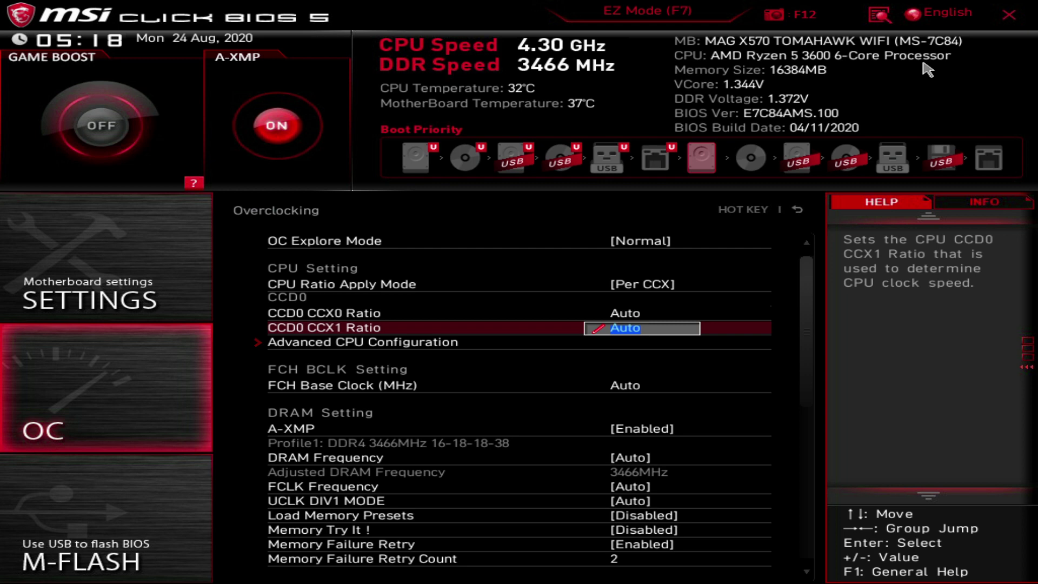
{"action": "key", "text": "Up"}
{"action": "key", "text": "Up"}
{"action": "key", "text": "Return"}
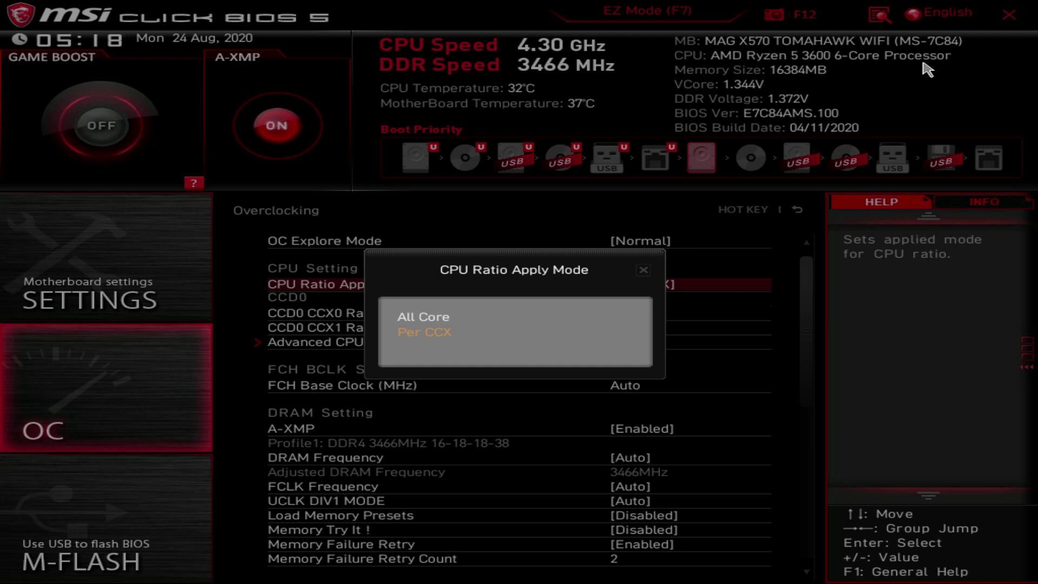
{"action": "key", "text": "Up"}
{"action": "key", "text": "Return"}
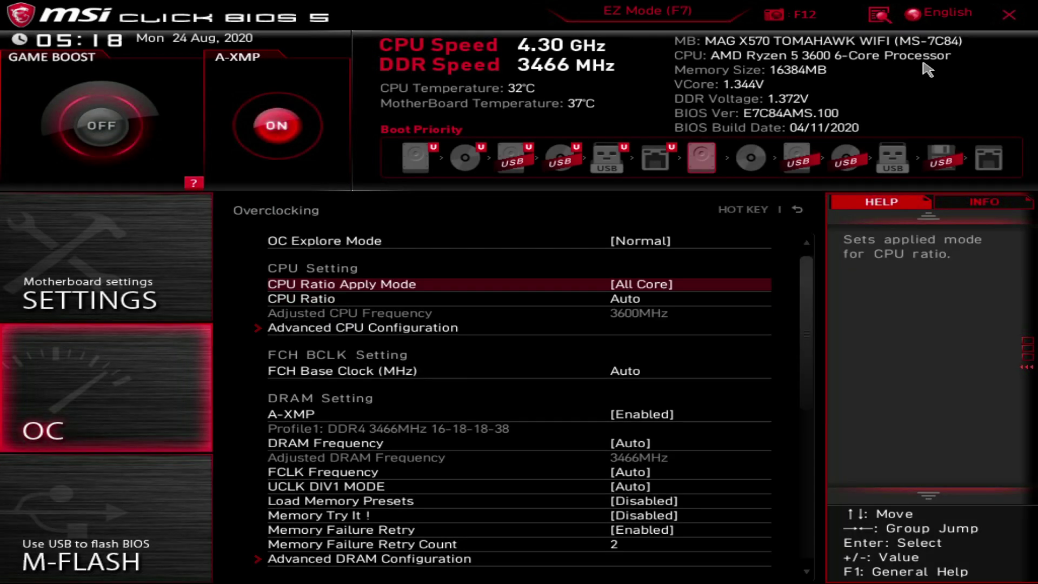
Step: Enter a CPU Ratio of 43, then reset CPU Ratio to Auto
{"action": "key", "text": "Down"}
{"action": "type", "text": "43"}
{"action": "key", "text": "Return"}
{"action": "key", "text": "Down"}
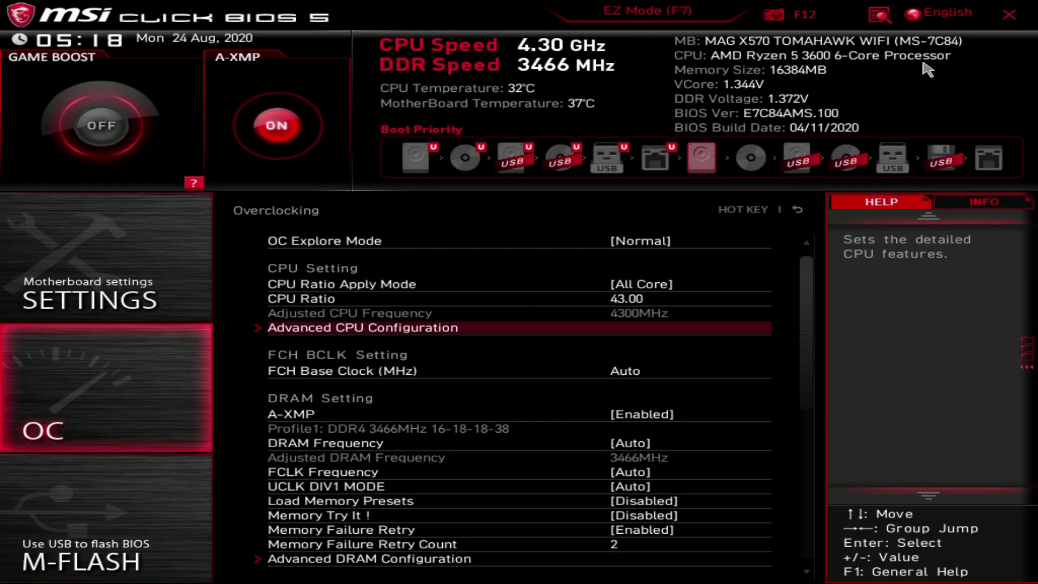
{"action": "key", "text": "Up"}
{"action": "key", "text": "Up"}
{"action": "key", "text": "Down"}
{"action": "key", "text": "BackSpace"}
{"action": "key", "text": "Return"}
{"action": "key", "text": "Down"}
{"action": "key", "text": "Down"}
{"action": "key", "text": "Down"}
{"action": "key", "text": "Down"}
{"action": "key", "text": "Down"}
{"action": "key", "text": "Down"}
{"action": "key", "text": "Down"}
{"action": "key", "text": "Down"}
{"action": "key", "text": "Down"}
{"action": "key", "text": "Down"}
{"action": "key", "text": "Down"}
{"action": "key", "text": "Down"}
{"action": "key", "text": "Down"}
{"action": "key", "text": "Down"}
{"action": "key", "text": "Down"}
{"action": "key", "text": "Down"}
{"action": "key", "text": "Down"}
{"action": "key", "text": "Down"}
{"action": "key", "text": "Down"}
Step: Set CPU Loadline Calibration Control to Auto in DigitALL Power
{"action": "key", "text": "Up"}
{"action": "key", "text": "Up"}
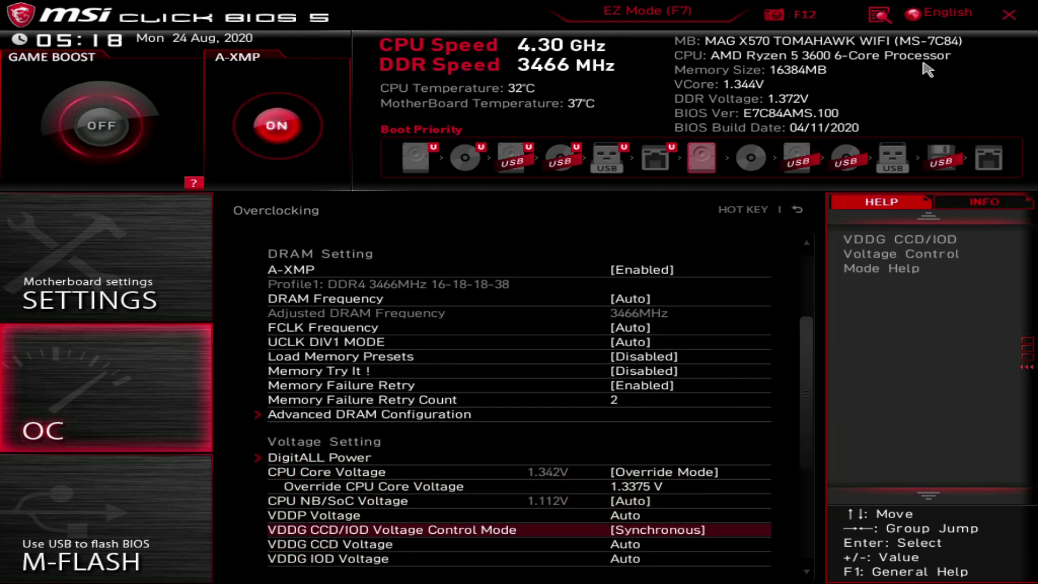
{"action": "key", "text": "Up"}
{"action": "key", "text": "Up"}
{"action": "key", "text": "Up"}
{"action": "key", "text": "Up"}
{"action": "key", "text": "Up"}
{"action": "key", "text": "Return"}
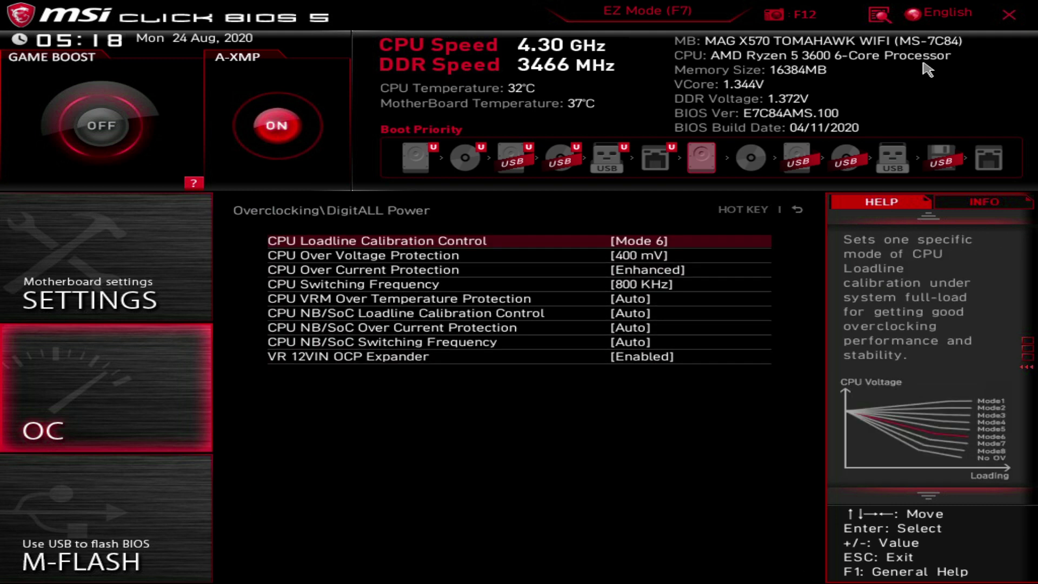
{"action": "key", "text": "Return"}
{"action": "key", "text": "Down"}
{"action": "key", "text": "Up"}
{"action": "key", "text": "Up"}
{"action": "key", "text": "Up"}
{"action": "key", "text": "Up"}
{"action": "key", "text": "Up"}
{"action": "key", "text": "Up"}
{"action": "key", "text": "Up"}
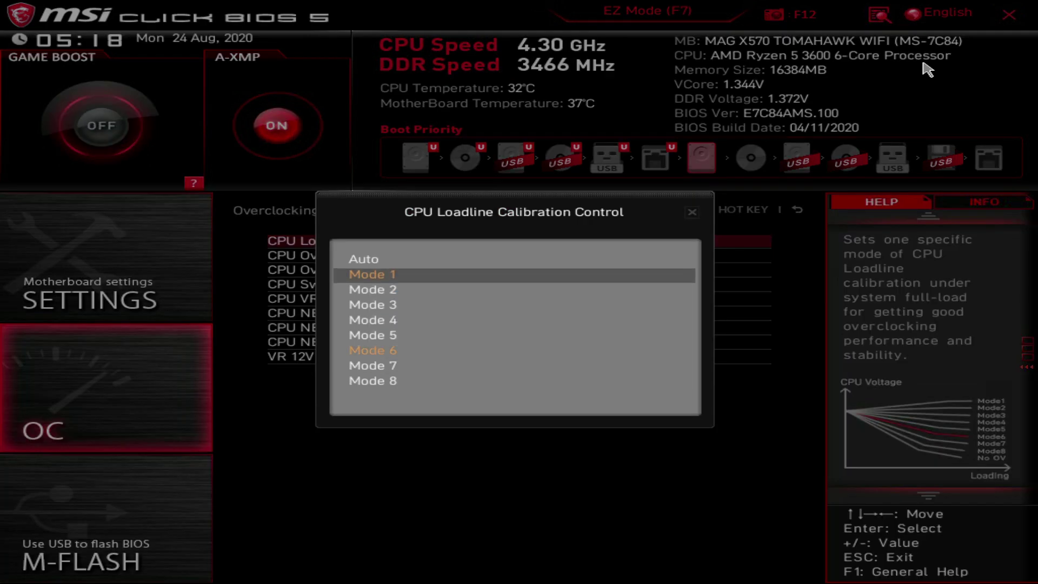
{"action": "key", "text": "Return"}
{"action": "key", "text": "Escape"}
Step: With core voltage override back on Auto, enter Advanced CPU Configuration
{"action": "key", "text": "Up"}
{"action": "key", "text": "Up"}
{"action": "key", "text": "Up"}
{"action": "key", "text": "Up"}
{"action": "key", "text": "Up"}
{"action": "key", "text": "Up"}
{"action": "key", "text": "Up"}
{"action": "key", "text": "Up"}
{"action": "key", "text": "Up"}
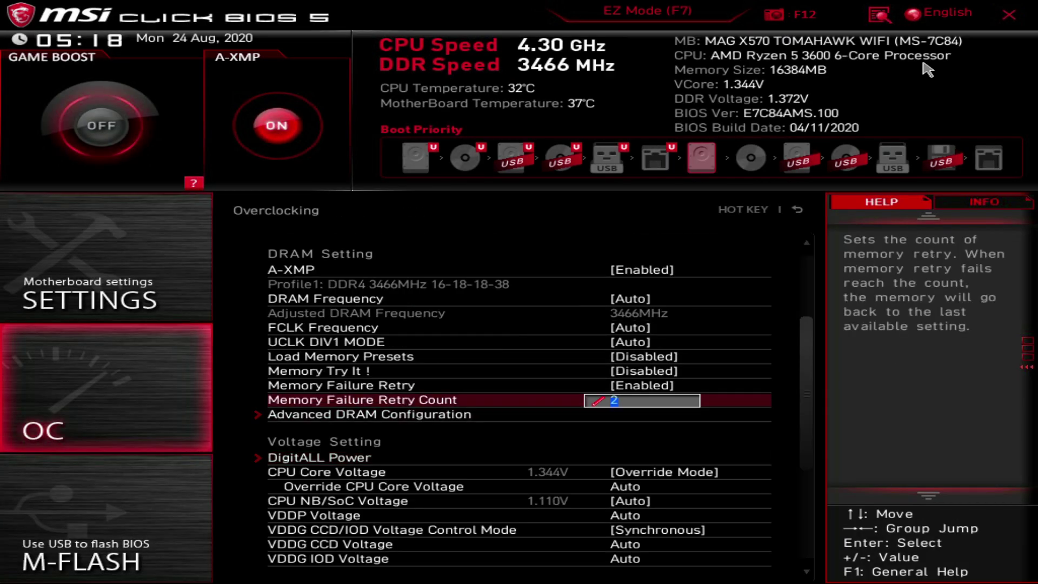
{"action": "key", "text": "Up"}
{"action": "key", "text": "Up"}
{"action": "key", "text": "Up"}
{"action": "key", "text": "Up"}
{"action": "key", "text": "Up"}
{"action": "key", "text": "Down"}
{"action": "key", "text": "Down"}
{"action": "key", "text": "Down"}
{"action": "key", "text": "Down"}
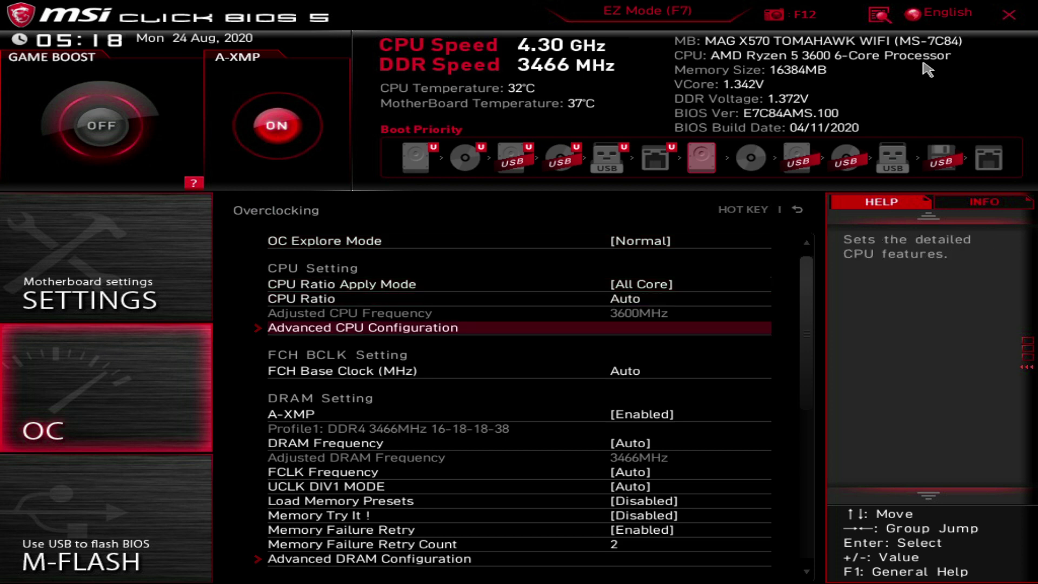
{"action": "key", "text": "Up"}
{"action": "key", "text": "Return"}
{"action": "key", "text": "Down"}
{"action": "key", "text": "Down"}
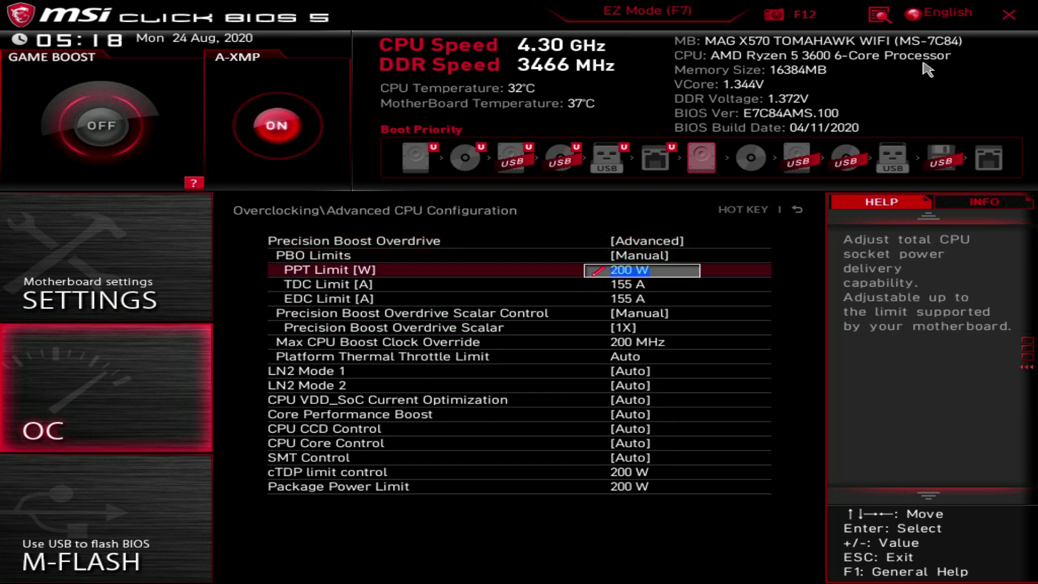
{"action": "key", "text": "Down"}
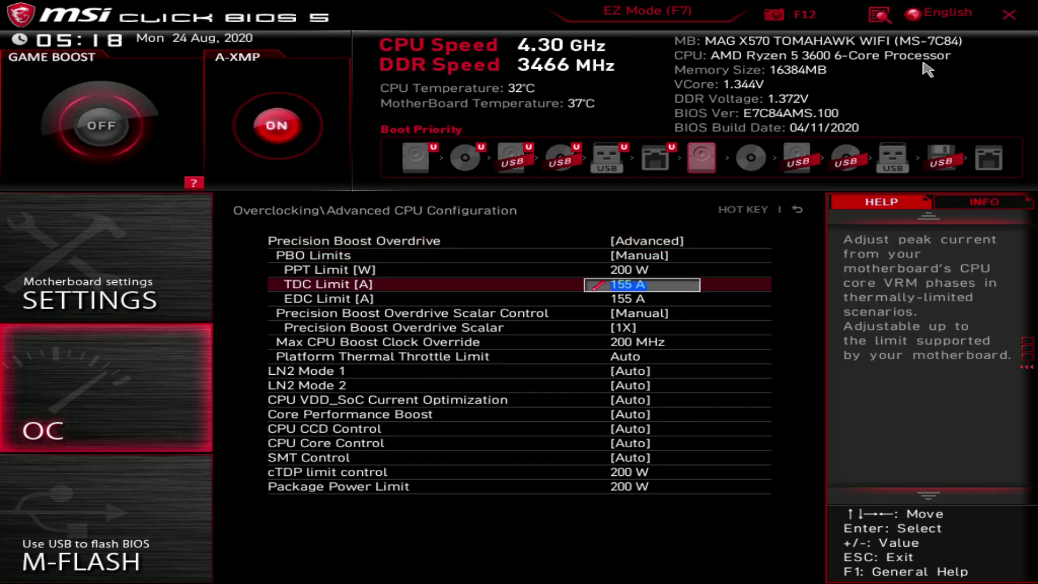
{"action": "key", "text": "Down"}
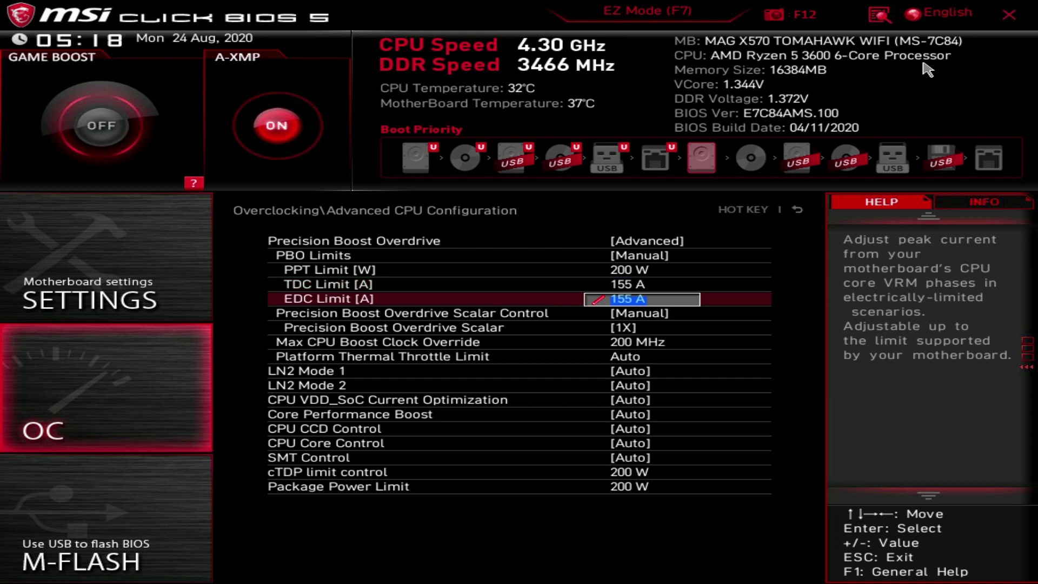
{"action": "key", "text": "Up"}
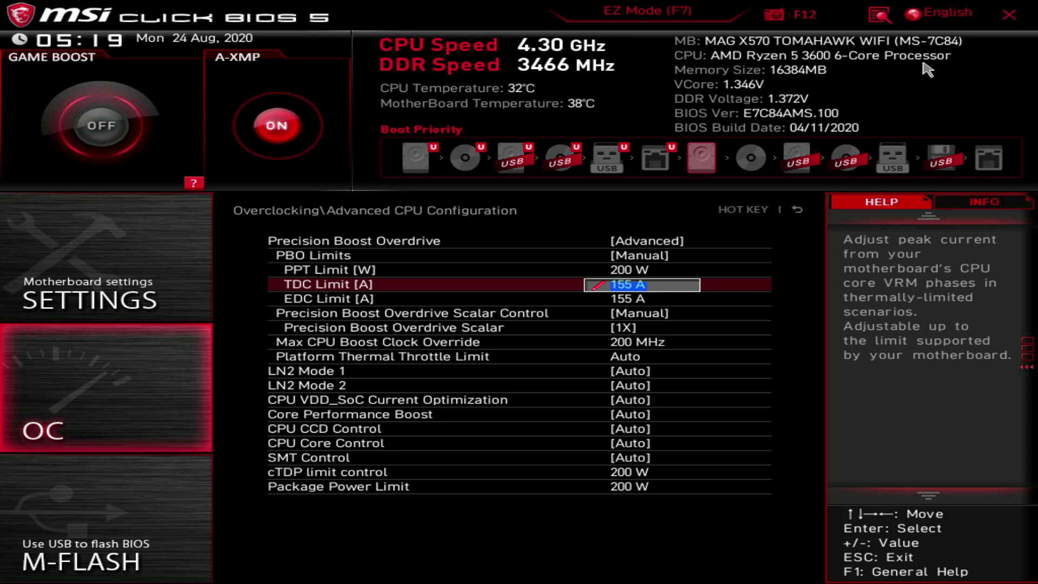
{"action": "key", "text": "Up"}
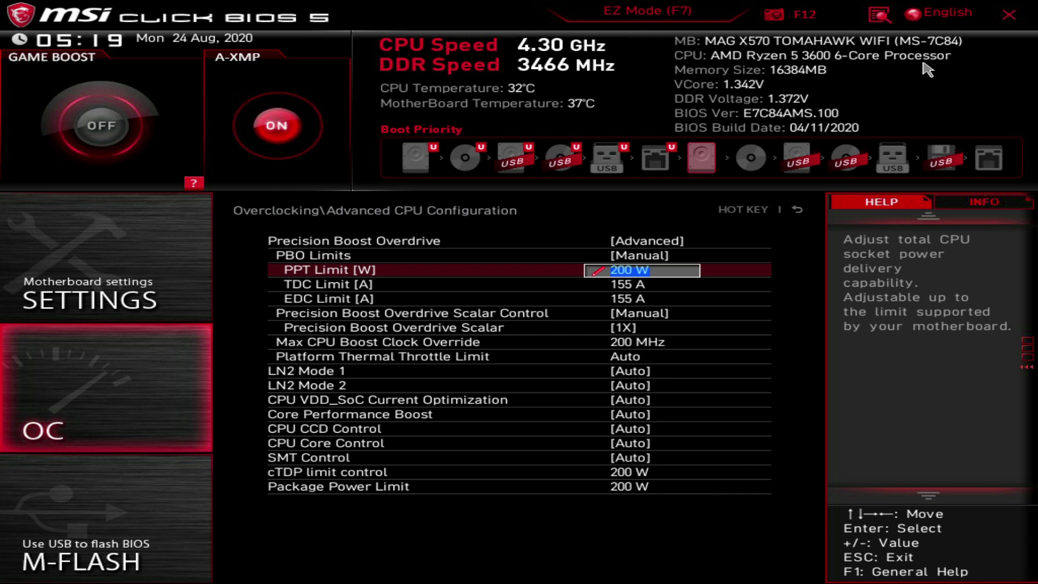
{"action": "key", "text": "Down"}
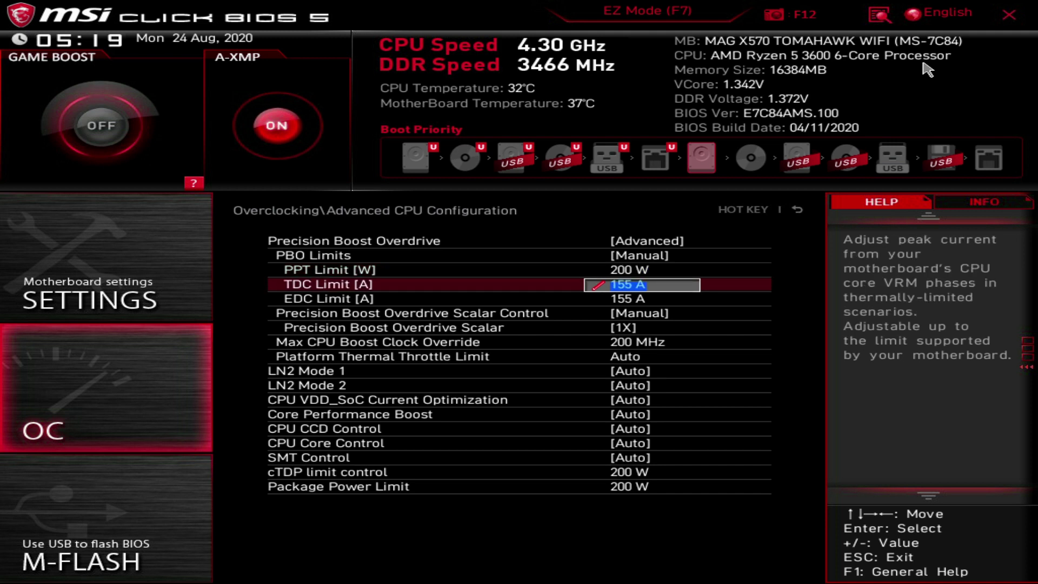
{"action": "key", "text": "Down"}
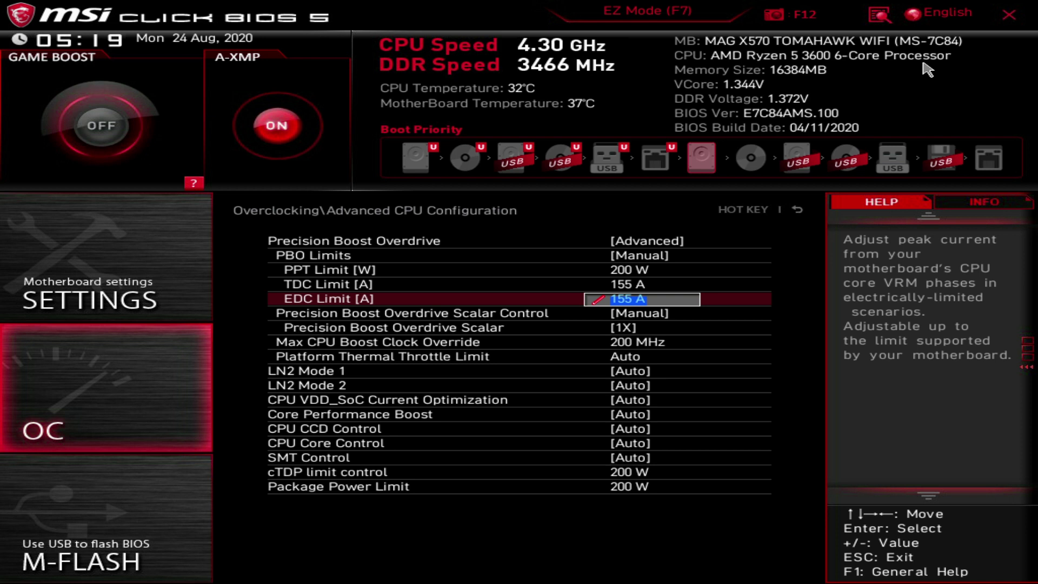
Step: Leave EDC Limit, Max CPU Boost Clock Override, Platform Thermal Throttle Limit and cTDP unchanged
{"action": "key", "text": "Return"}
{"action": "key", "text": "Down"}
{"action": "key", "text": "Down"}
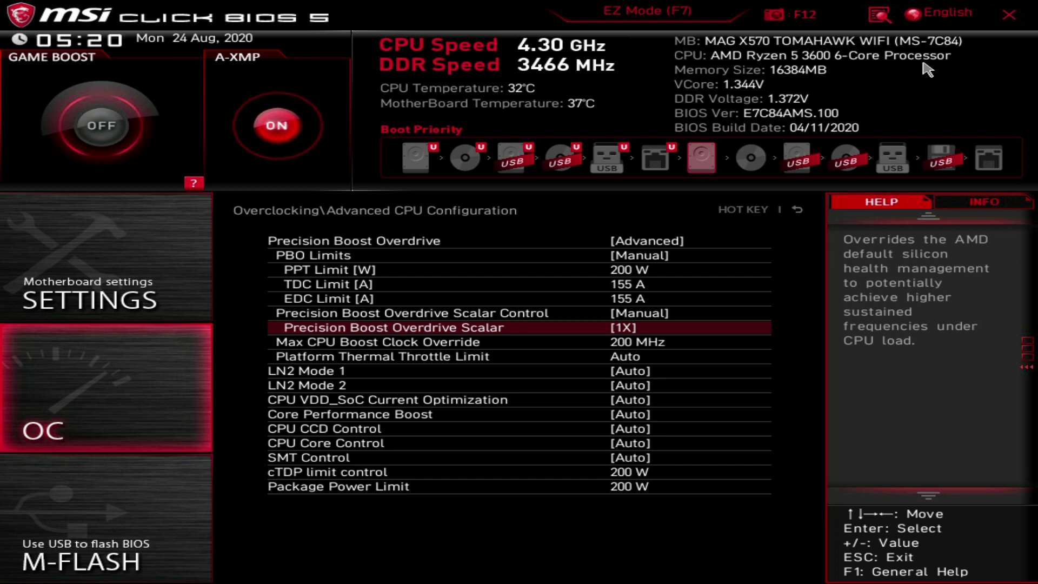
{"action": "key", "text": "Down"}
{"action": "key", "text": "Down"}
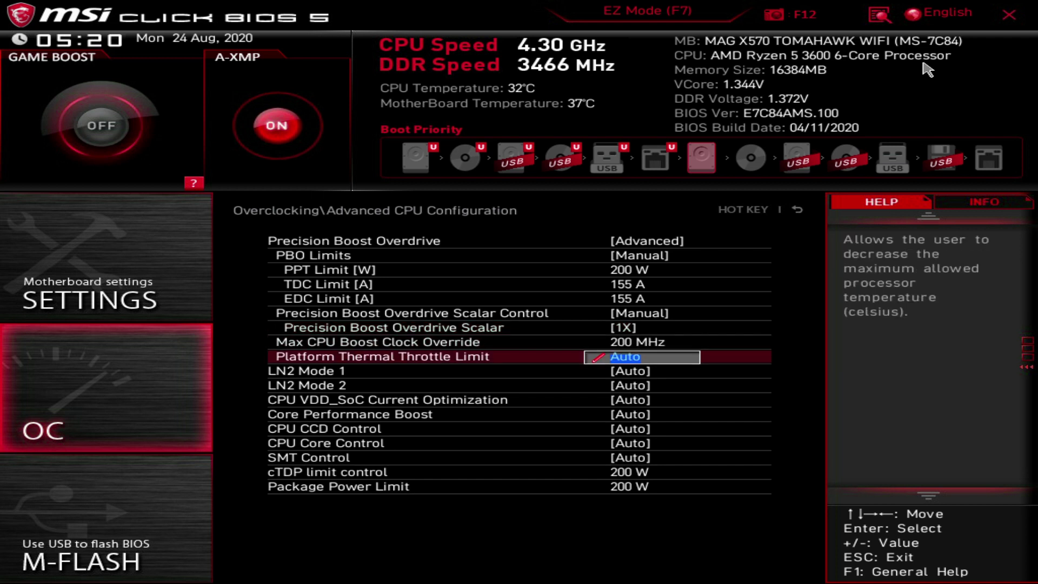
{"action": "key", "text": "Up"}
{"action": "key", "text": "Up"}
{"action": "key", "text": "Down"}
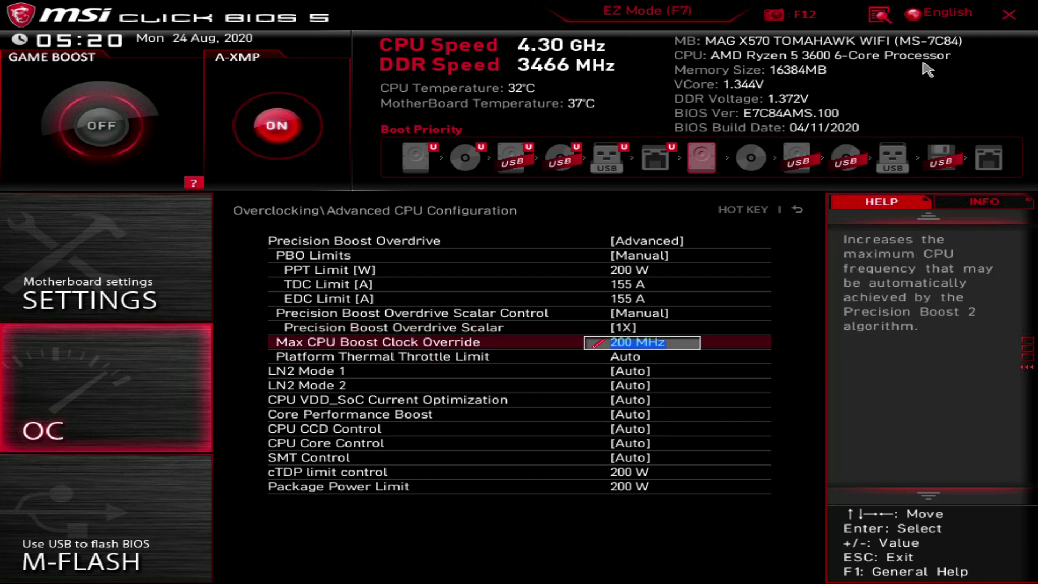
{"action": "key", "text": "Down"}
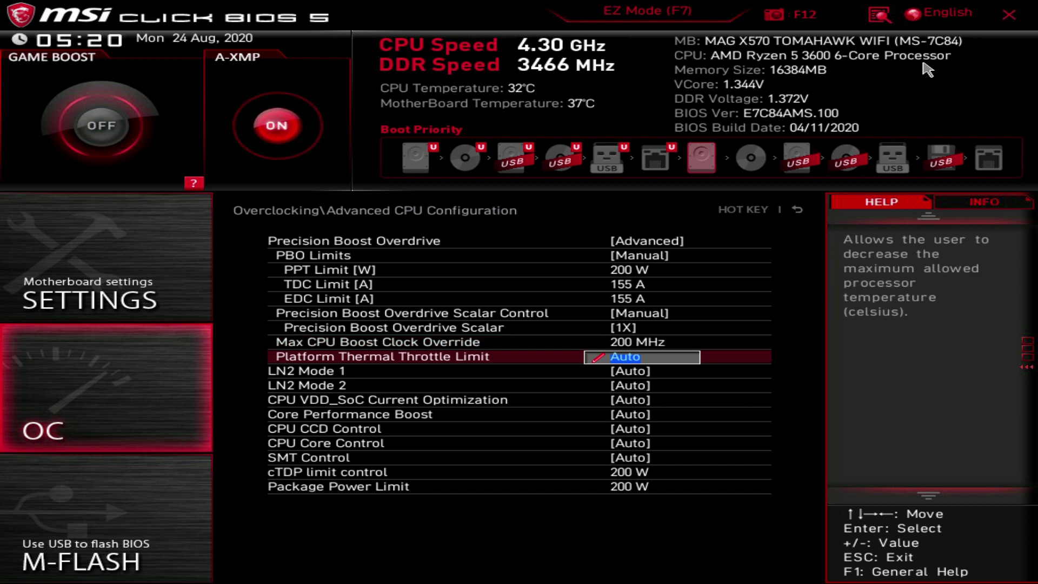
{"action": "key", "text": "Down"}
{"action": "key", "text": "Down"}
{"action": "key", "text": "Down"}
{"action": "key", "text": "Down"}
{"action": "key", "text": "Down"}
{"action": "key", "text": "Down"}
{"action": "key", "text": "Down"}
{"action": "key", "text": "Down"}
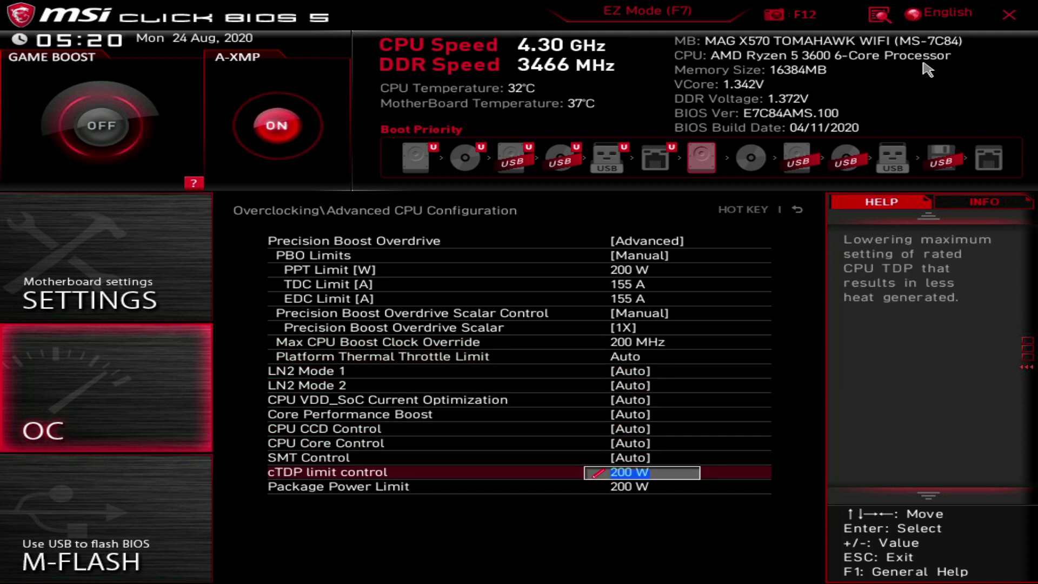
{"action": "key", "text": "Down"}
Step: Save the BIOS configuration with F10 and exit, rebooting into Windows 10
{"action": "key", "text": "Escape"}
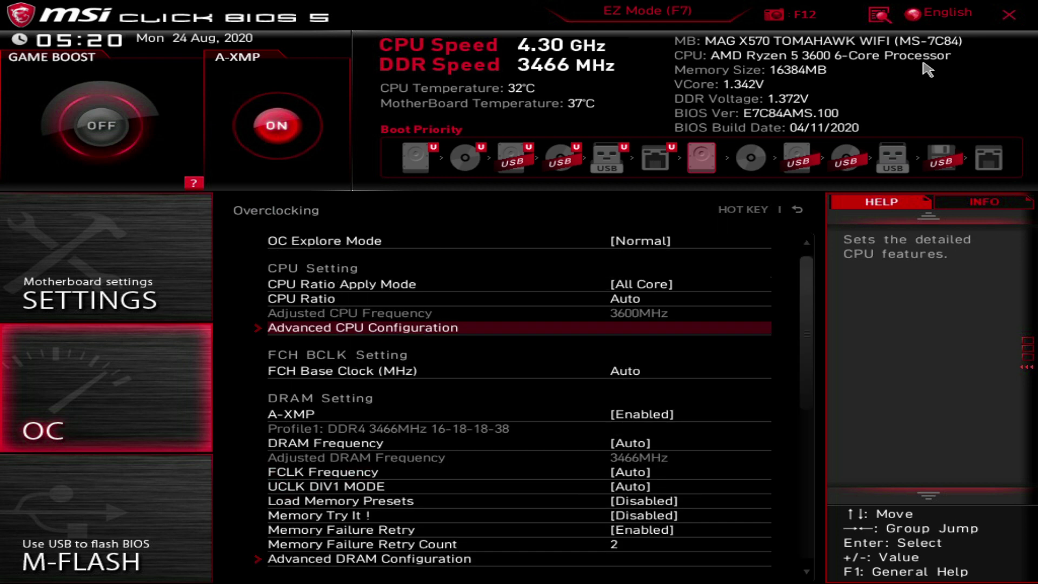
{"action": "key", "text": "F10"}
{"action": "key", "text": "Escape"}
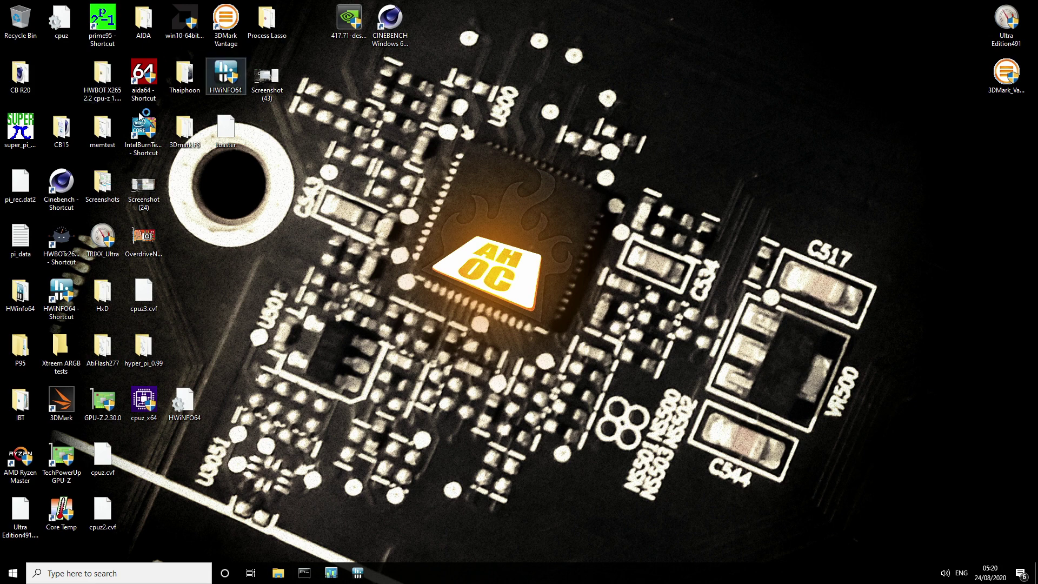
Step: Start HWiNFO64 sensor monitoring and highlight the CPU Core Voltage row (1.425 V)
{"action": "left_click", "coordinate": [143, 131]}
{"action": "double_click", "coordinate": [221, 75]}
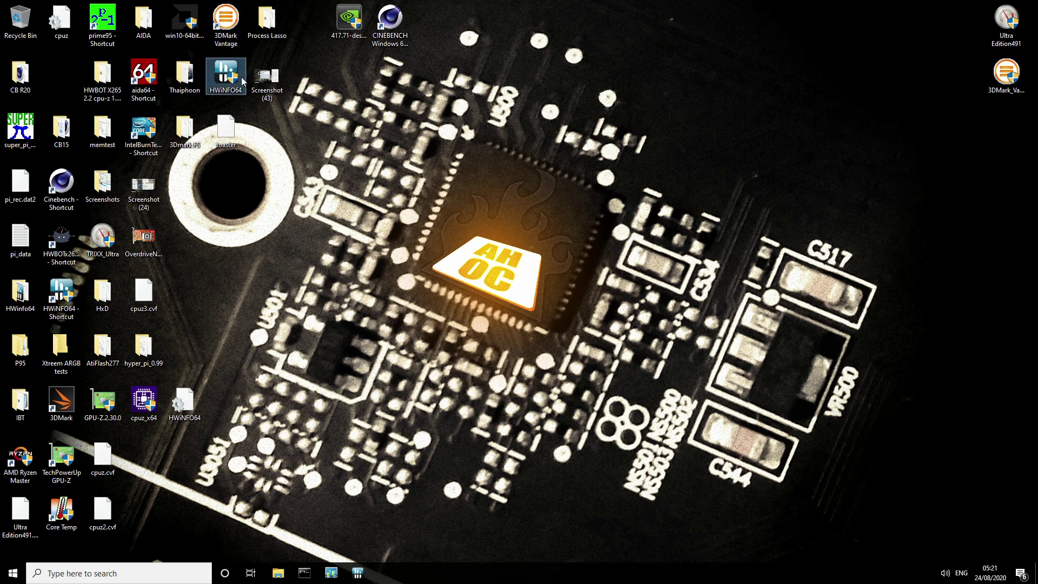
{"action": "left_click", "coordinate": [524, 310]}
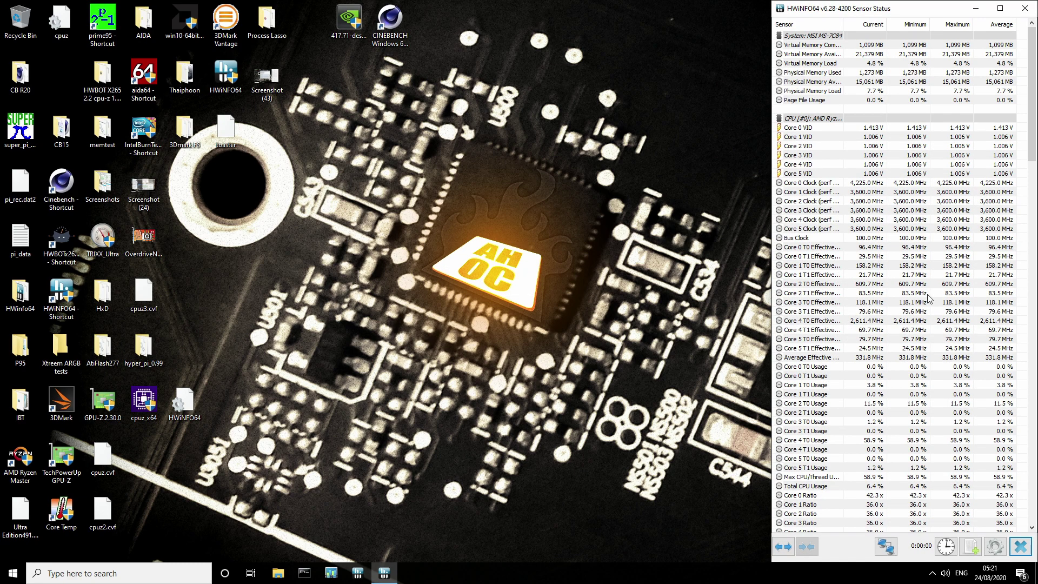
{"action": "scroll", "coordinate": [930, 300], "scroll_direction": "down", "scroll_amount": 20}
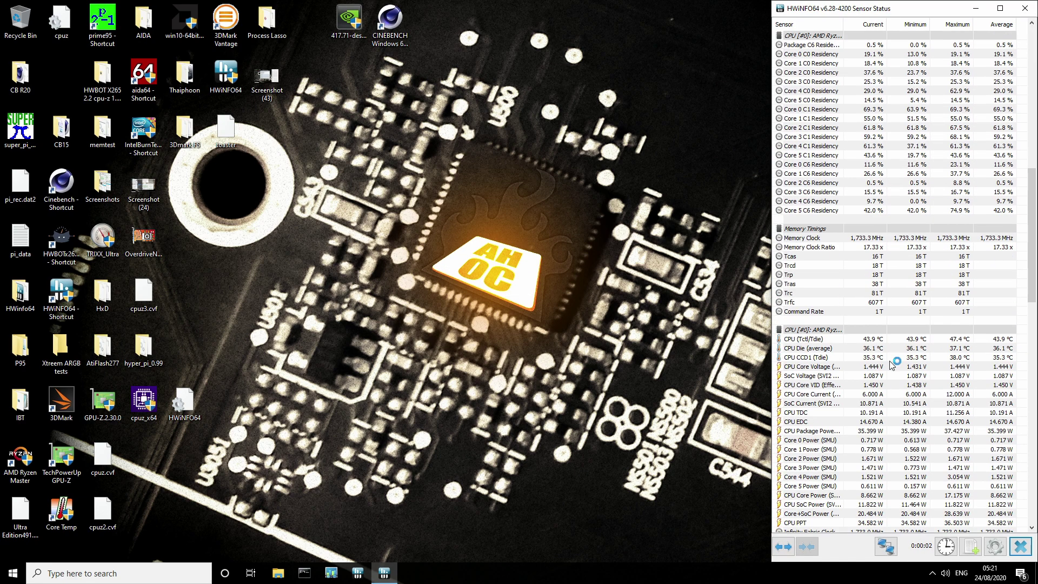
{"action": "left_click", "coordinate": [889, 366]}
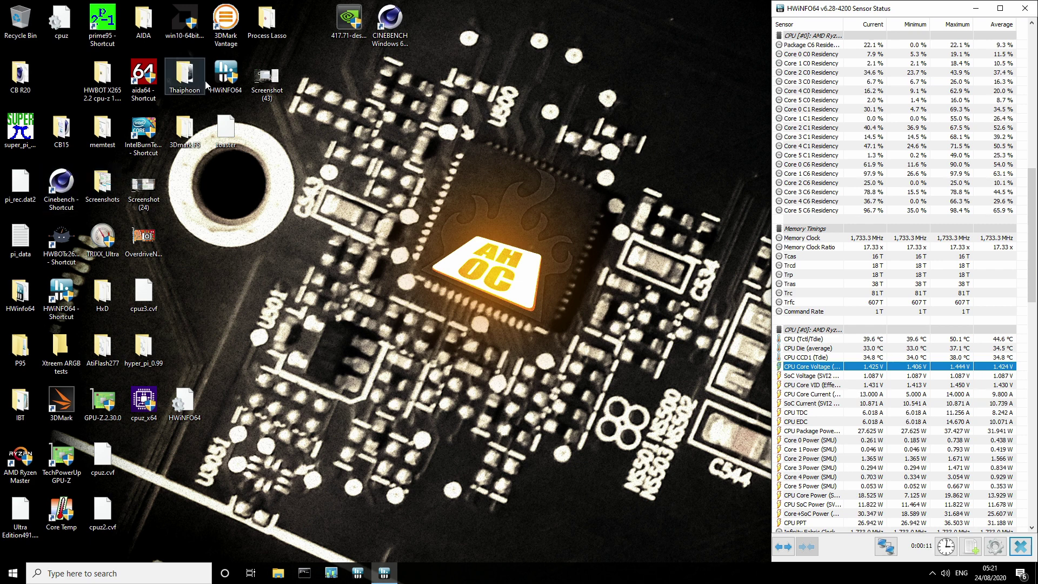
Step: Run Cinebench R15's CPU test in a smaller window for 1616 cb, then close without saving
{"action": "double_click", "coordinate": [390, 24]}
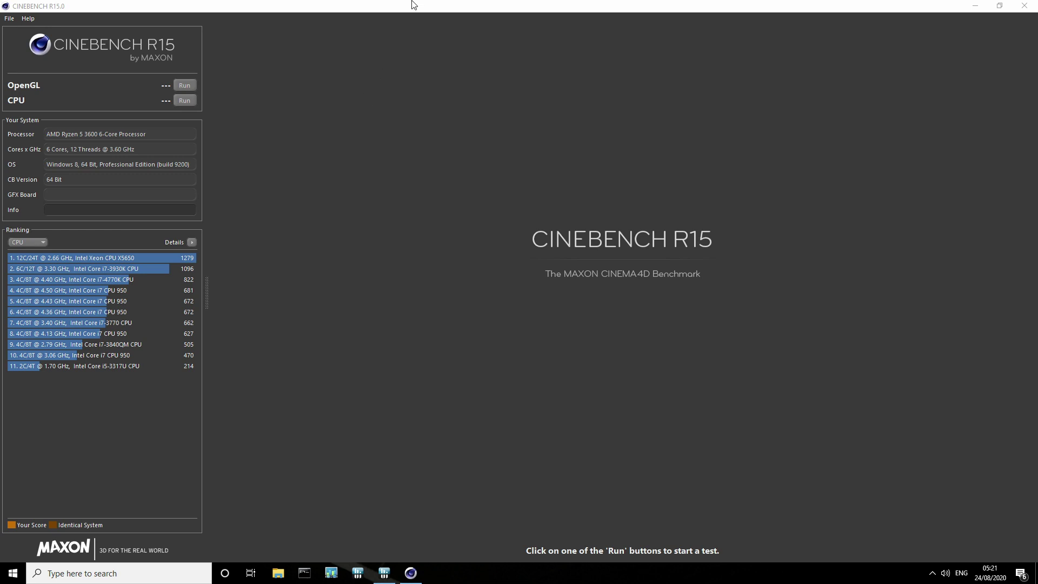
{"action": "left_click_drag", "start_coordinate": [414, 5], "coordinate": [430, 33]}
{"action": "left_click", "coordinate": [265, 132]}
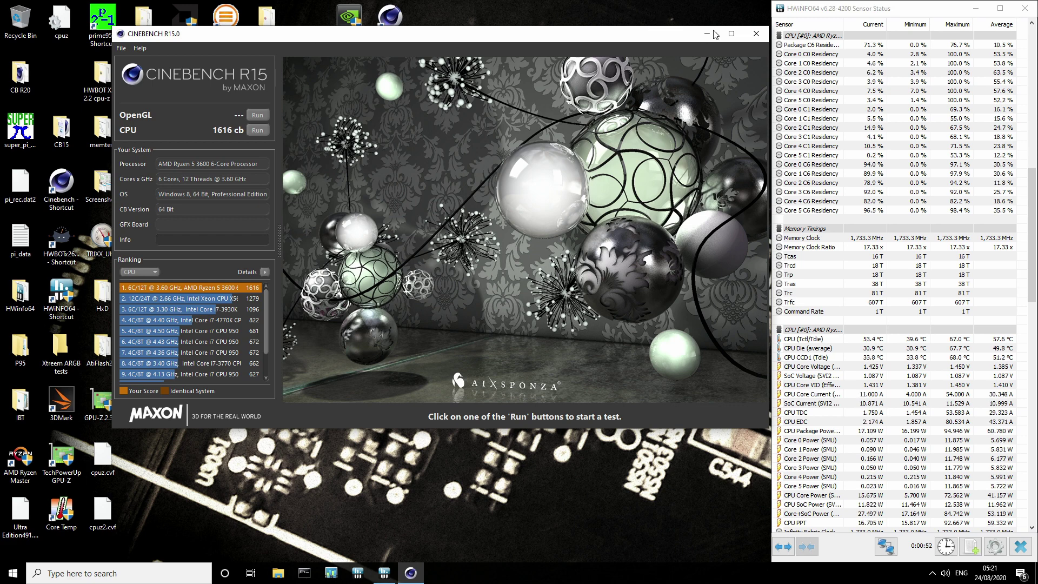
{"action": "left_click", "coordinate": [756, 33]}
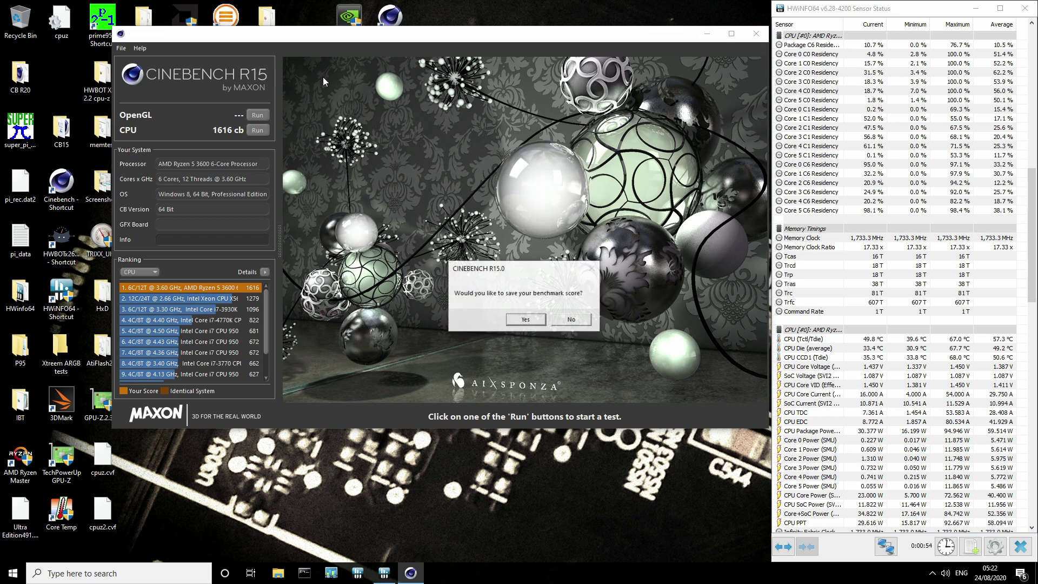
{"action": "left_click", "coordinate": [581, 319]}
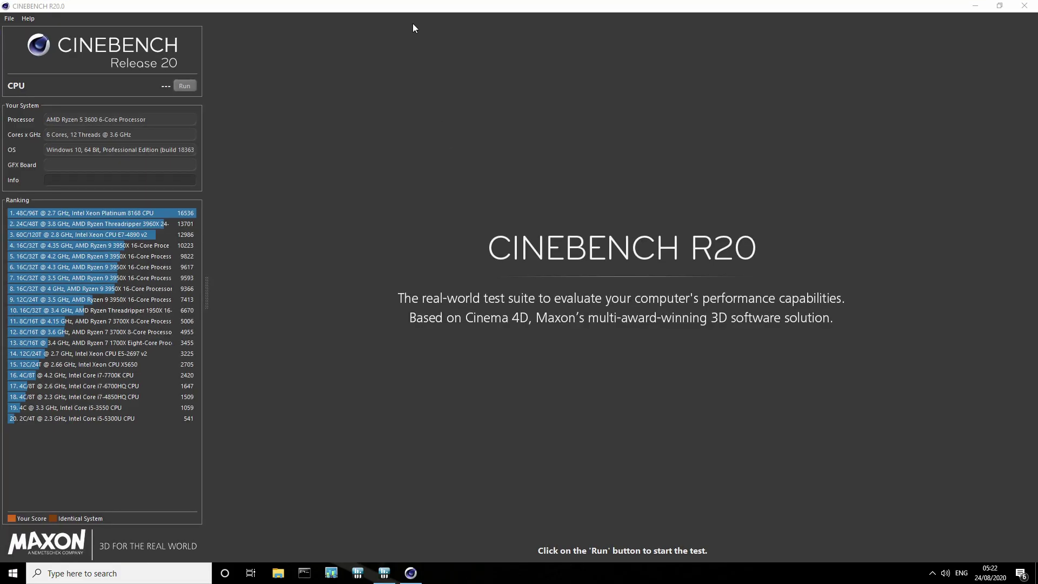
Step: Run Cinebench R20's CPU render in a restored window moved up-left, with HWiNFO in front
{"action": "key", "text": "super+Down"}
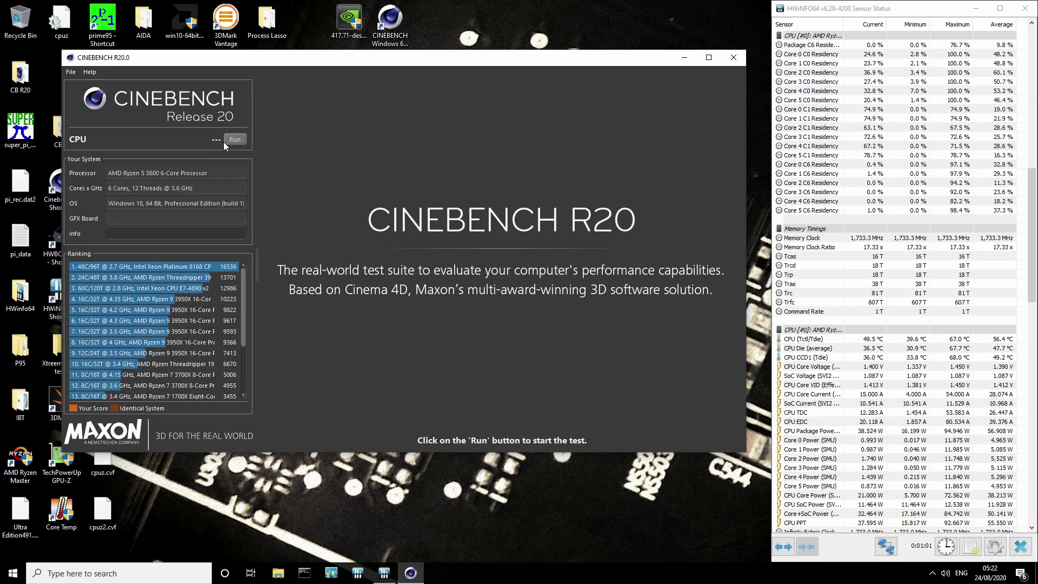
{"action": "left_click", "coordinate": [232, 140]}
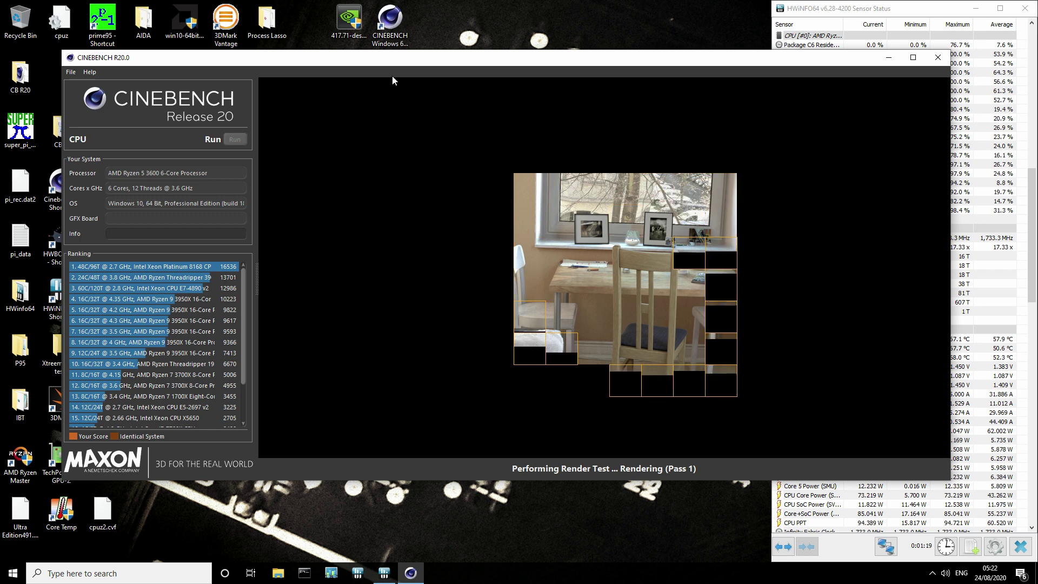
{"action": "left_click_drag", "start_coordinate": [413, 57], "coordinate": [364, 29]}
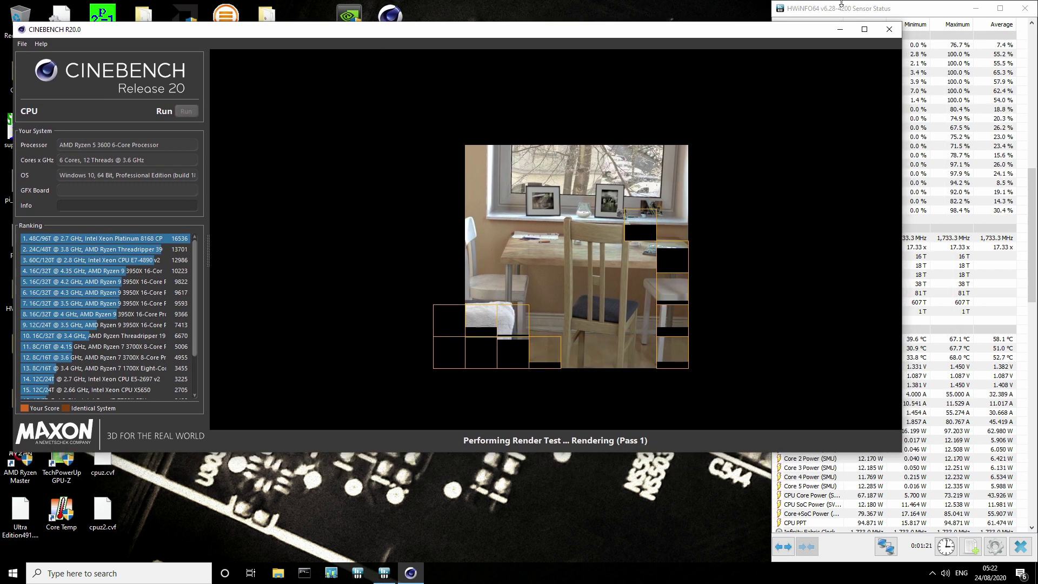
{"action": "left_click", "coordinate": [841, 4]}
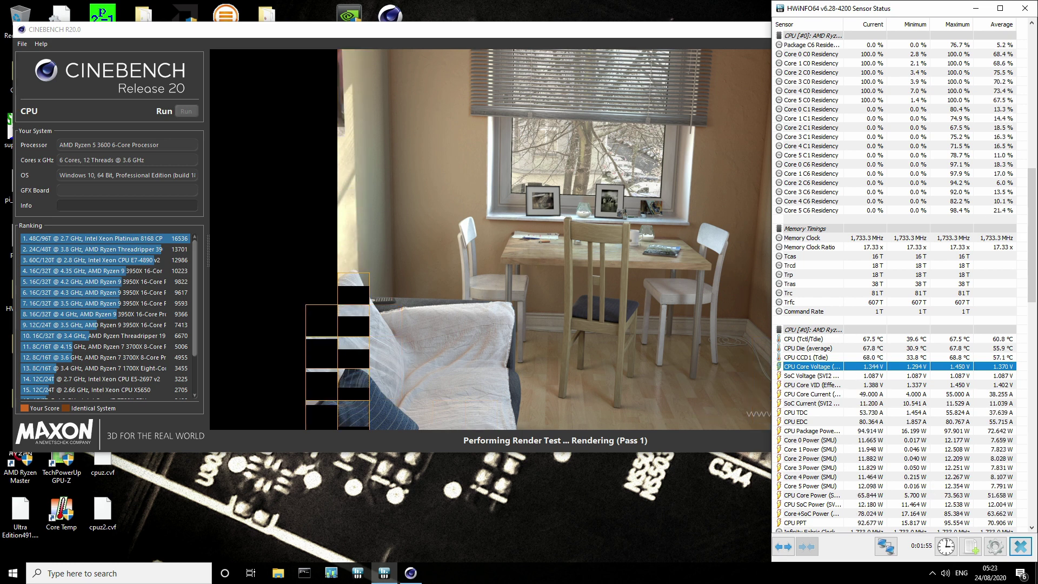
Step: Set HWiNFO's global polling period to 50 ms and highlight the CPU Core and SoC Voltage rows
{"action": "left_click", "coordinate": [996, 548]}
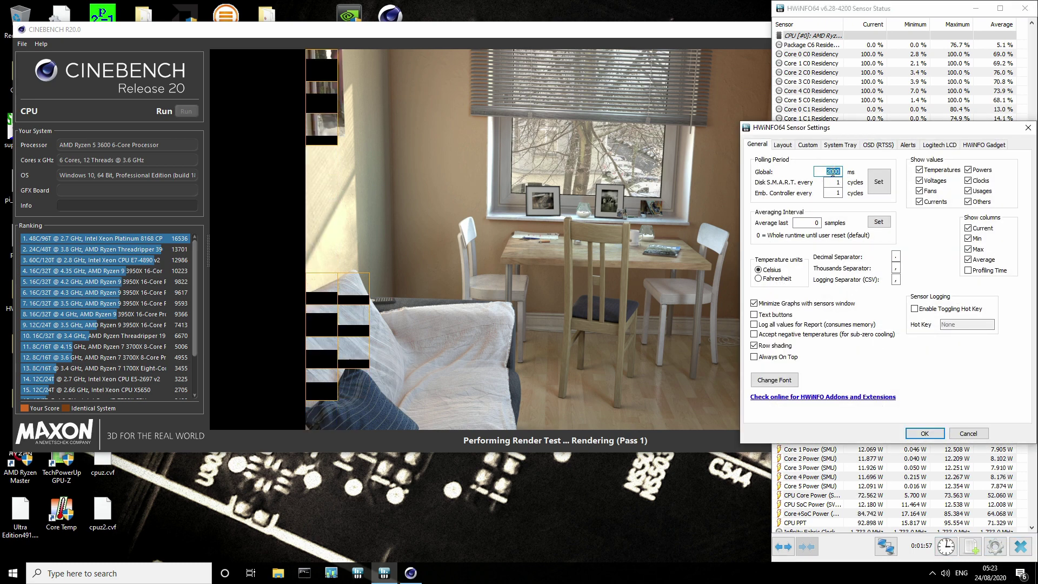
{"action": "type", "text": "50"}
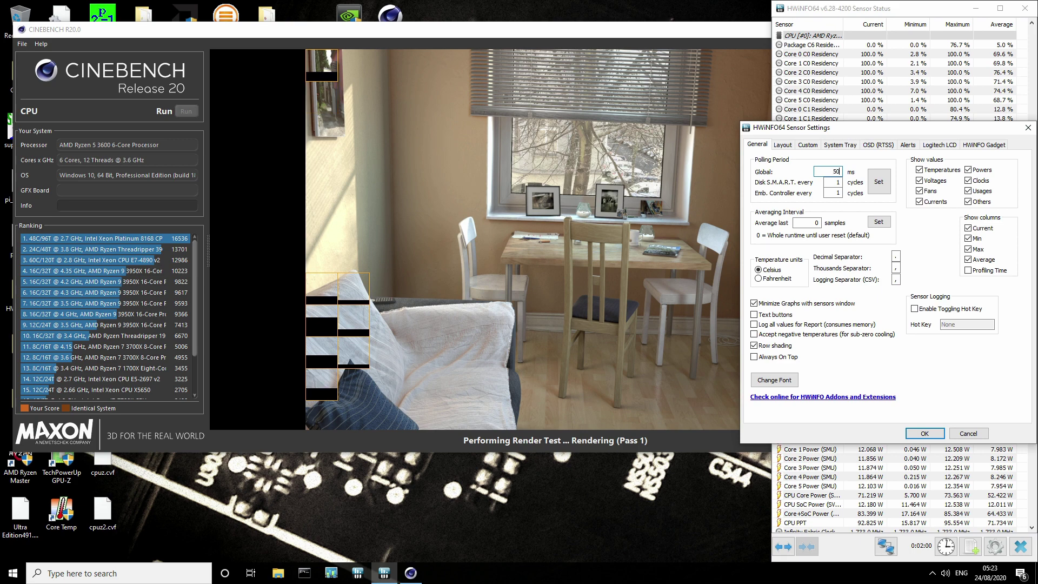
{"action": "left_click", "coordinate": [924, 433]}
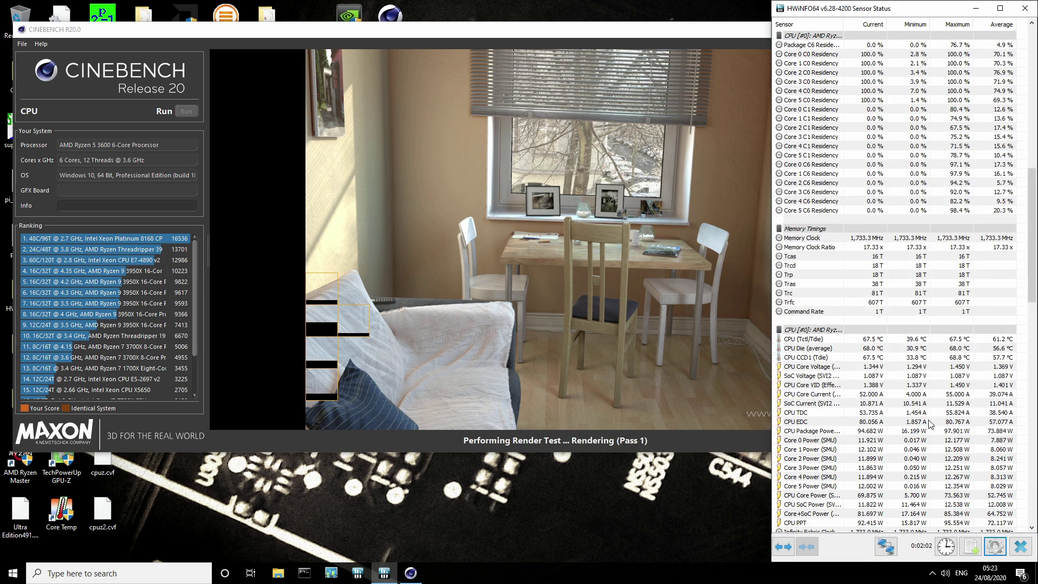
{"action": "left_click", "coordinate": [902, 368]}
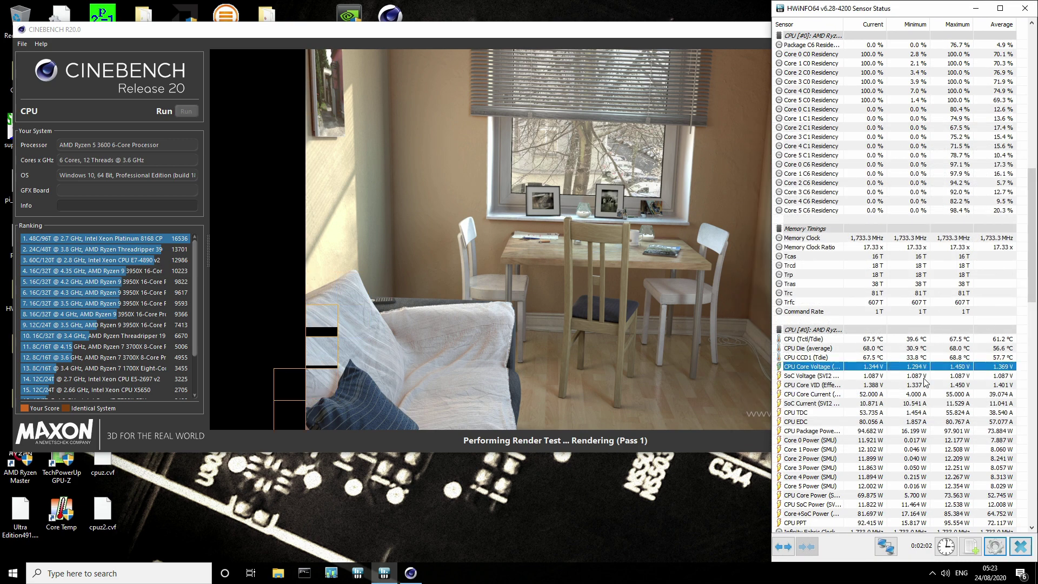
{"action": "left_click", "coordinate": [924, 376]}
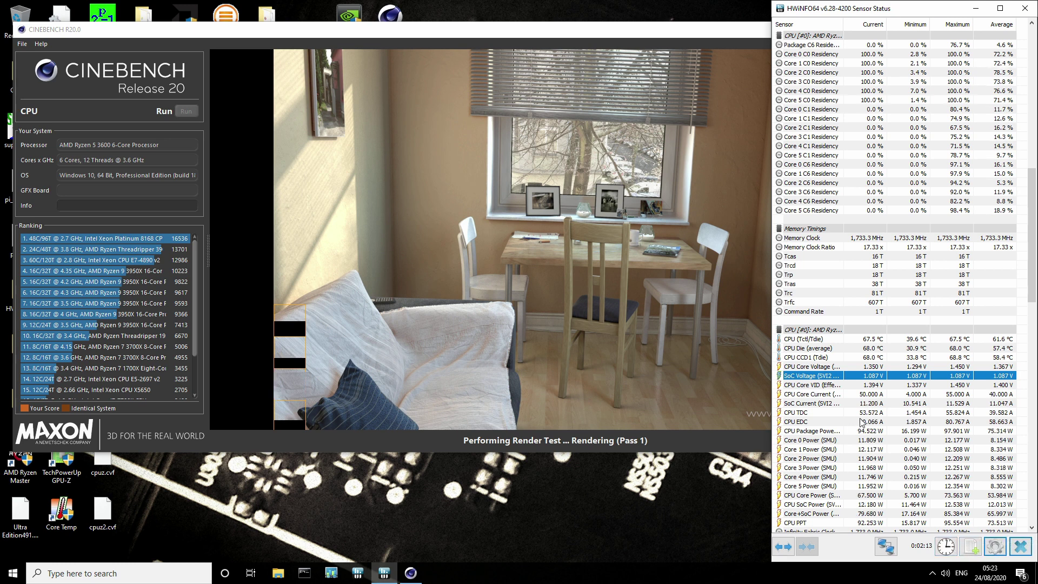
Step: Stop the Cinebench R20 render, confirm, and close Cinebench R20
{"action": "left_click", "coordinate": [411, 572]}
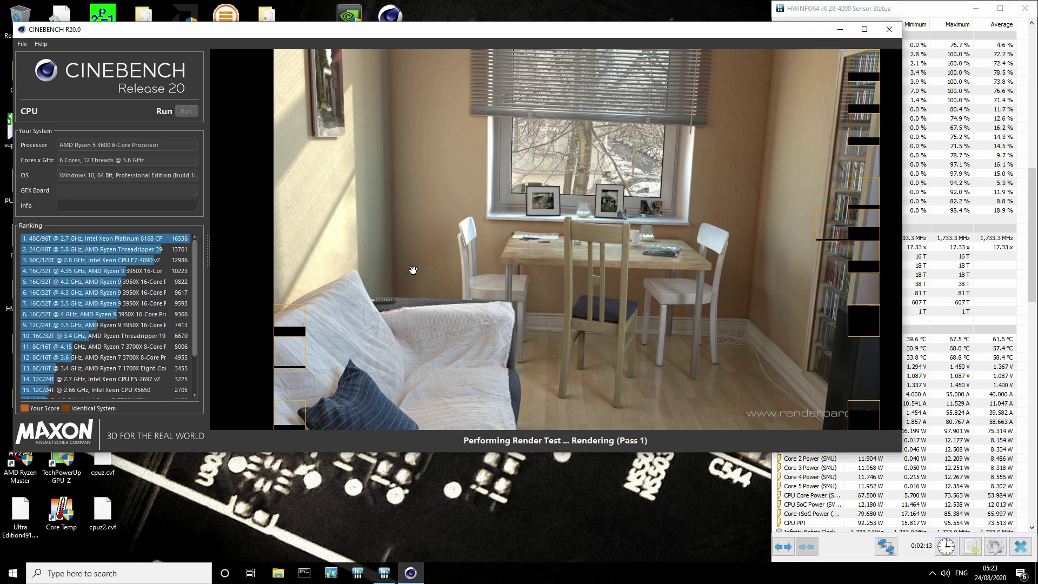
{"action": "left_click", "coordinate": [412, 270]}
{"action": "left_click", "coordinate": [537, 328]}
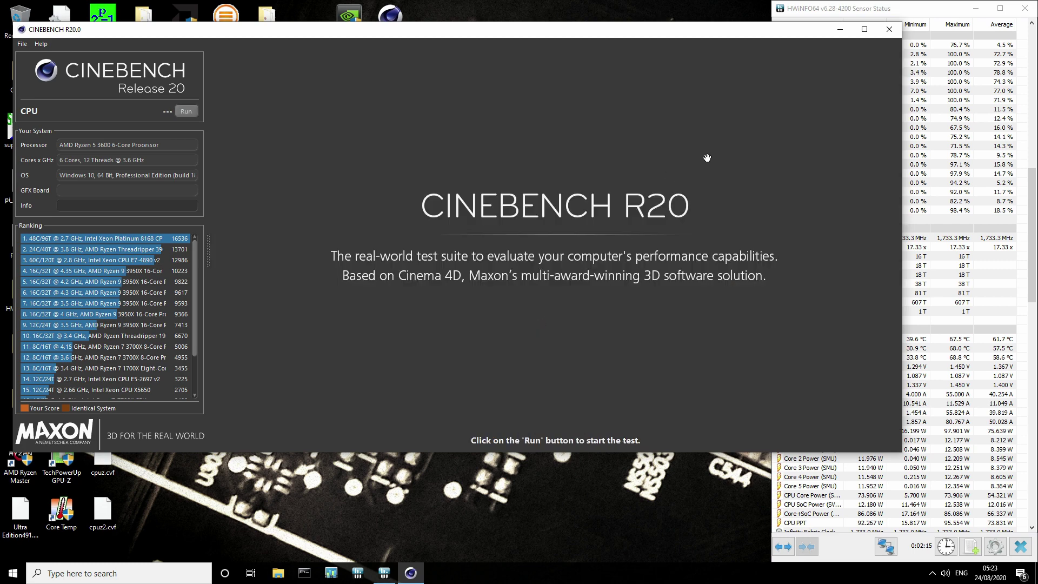
{"action": "left_click", "coordinate": [889, 30]}
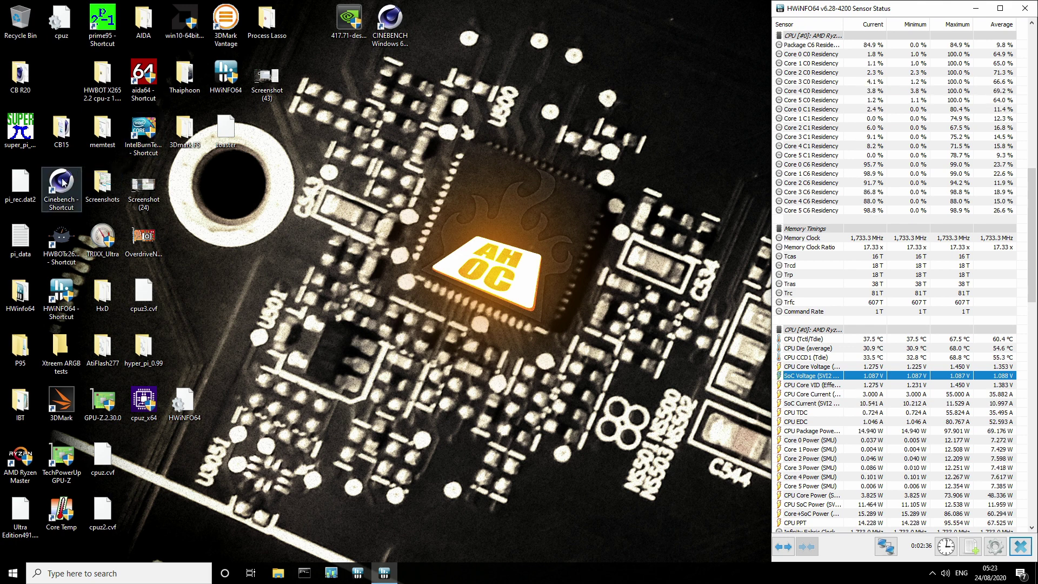
Step: Run a Prime95 custom torture test with 128K min and max FFT, 1 minute each
{"action": "double_click", "coordinate": [102, 24]}
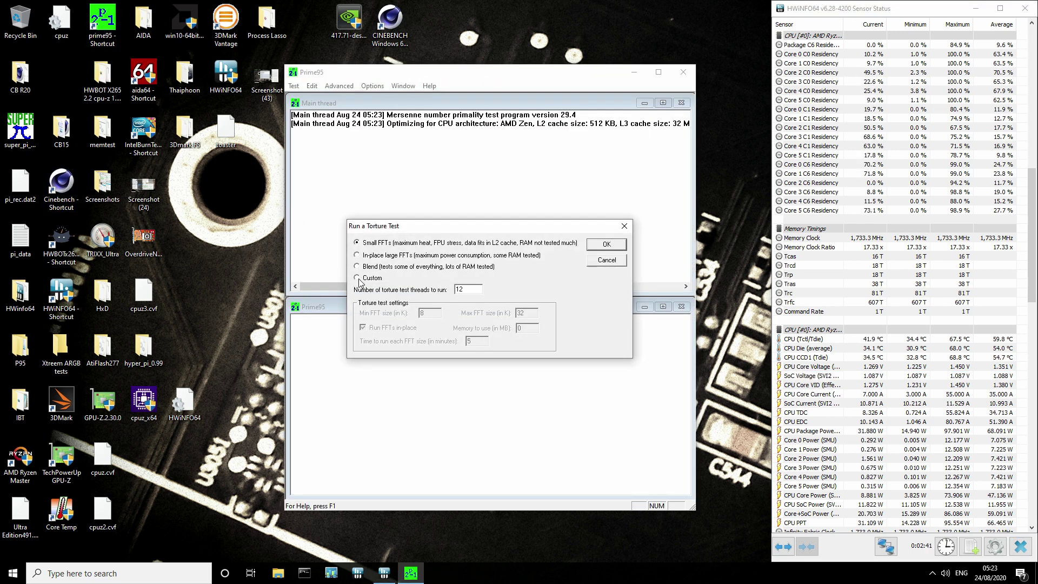
{"action": "left_click", "coordinate": [360, 277]}
{"action": "double_click", "coordinate": [429, 313]}
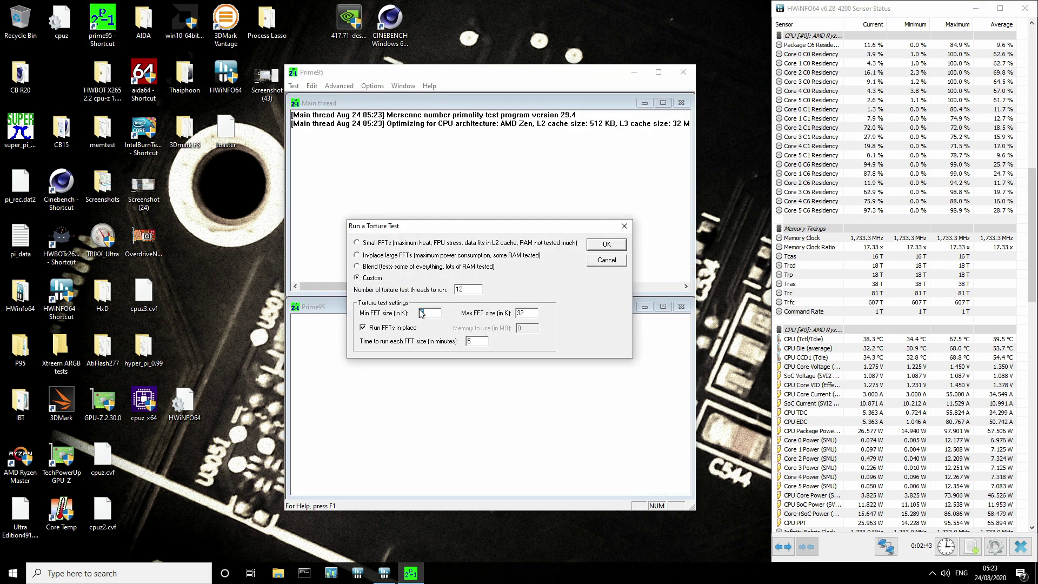
{"action": "type", "text": "128"}
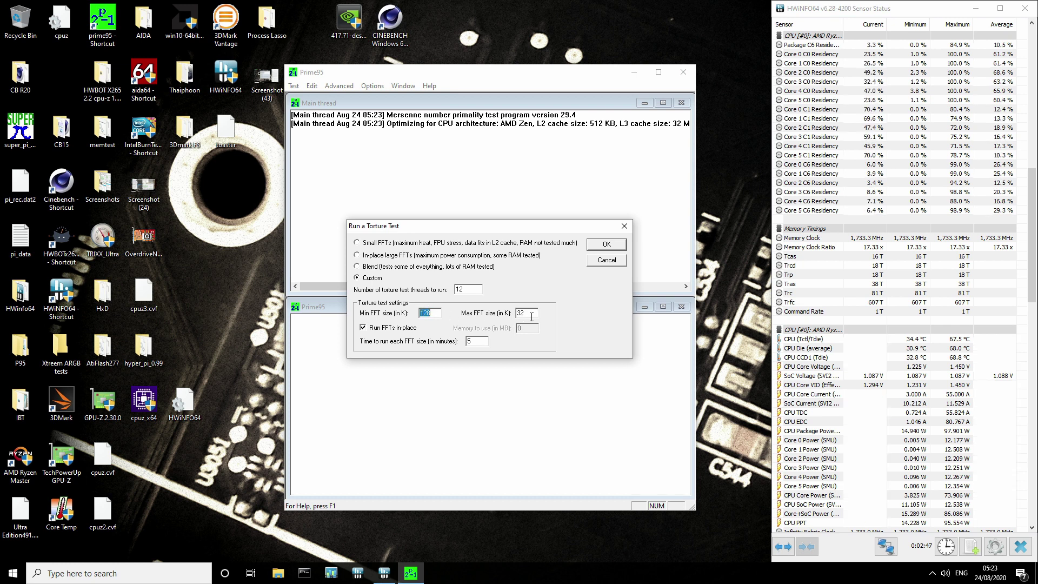
{"action": "double_click", "coordinate": [534, 313]}
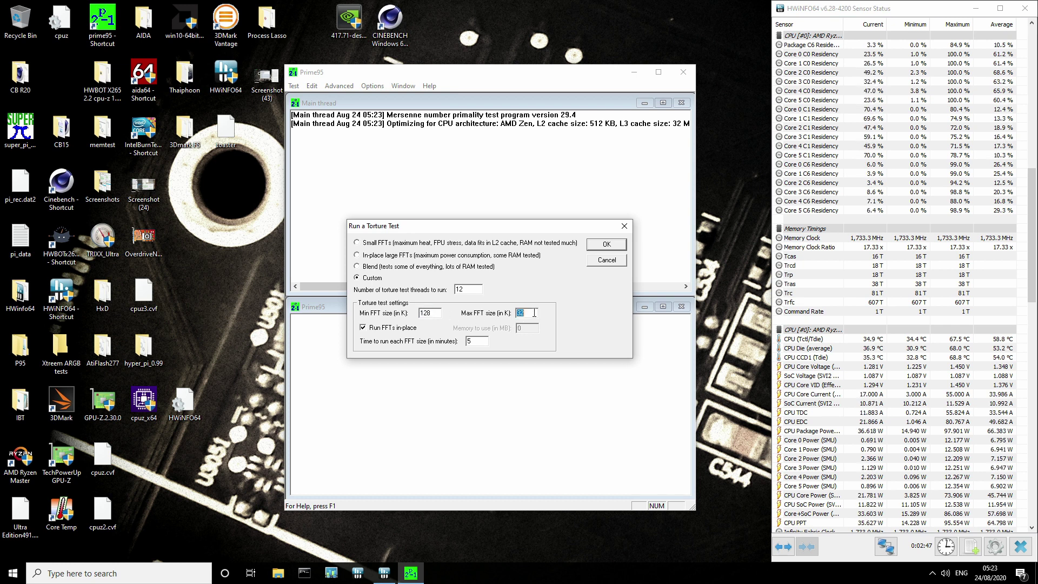
{"action": "double_click", "coordinate": [479, 342]}
{"action": "type", "text": "1"}
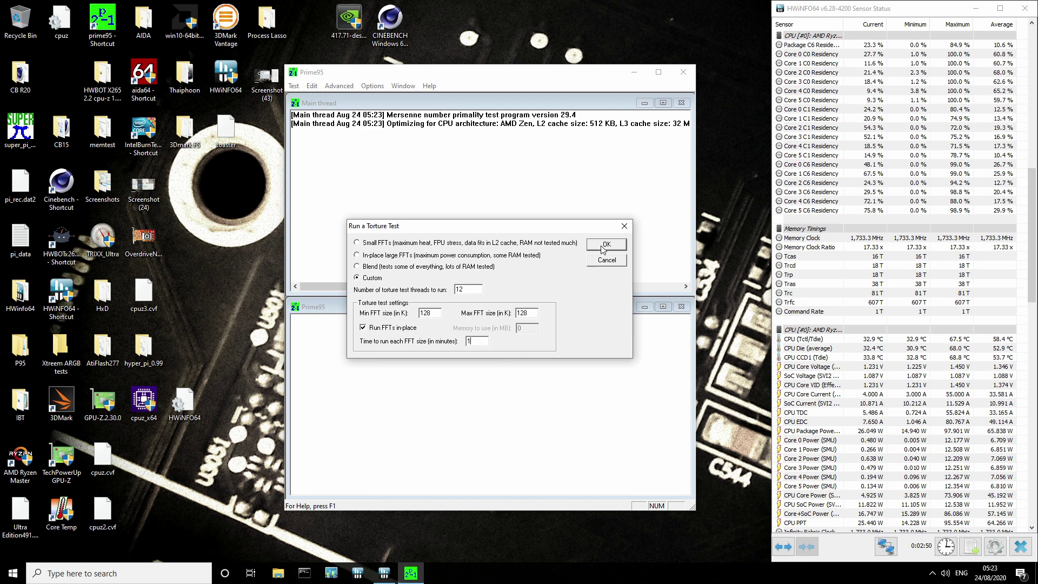
{"action": "left_click", "coordinate": [602, 249]}
{"action": "left_click", "coordinate": [852, 367]}
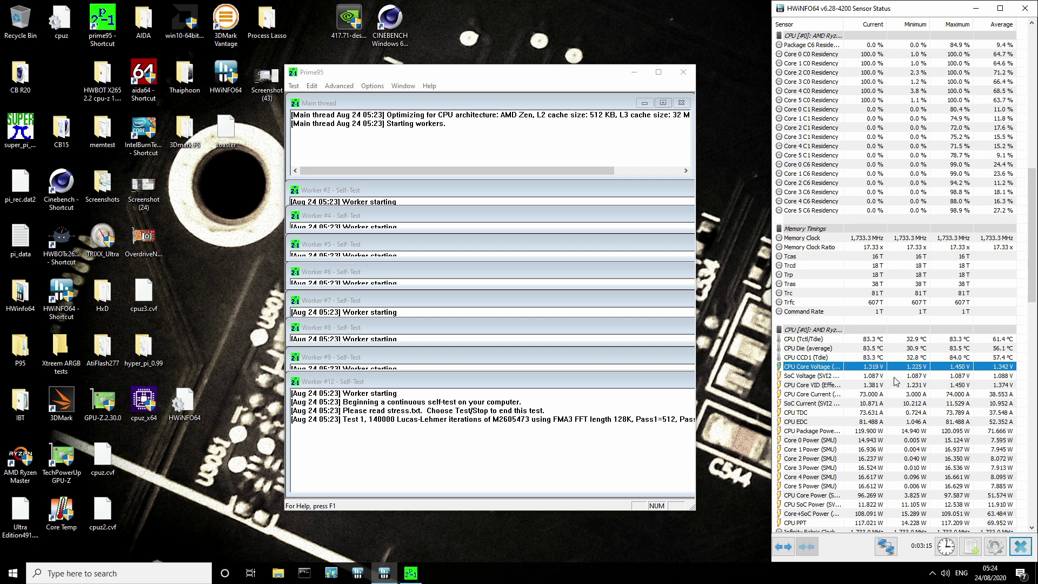
{"action": "left_click", "coordinate": [906, 405]}
Step: Halt all Prime95 torture test workers after the run shows 0 errors and 0 warnings
{"action": "left_click", "coordinate": [866, 368]}
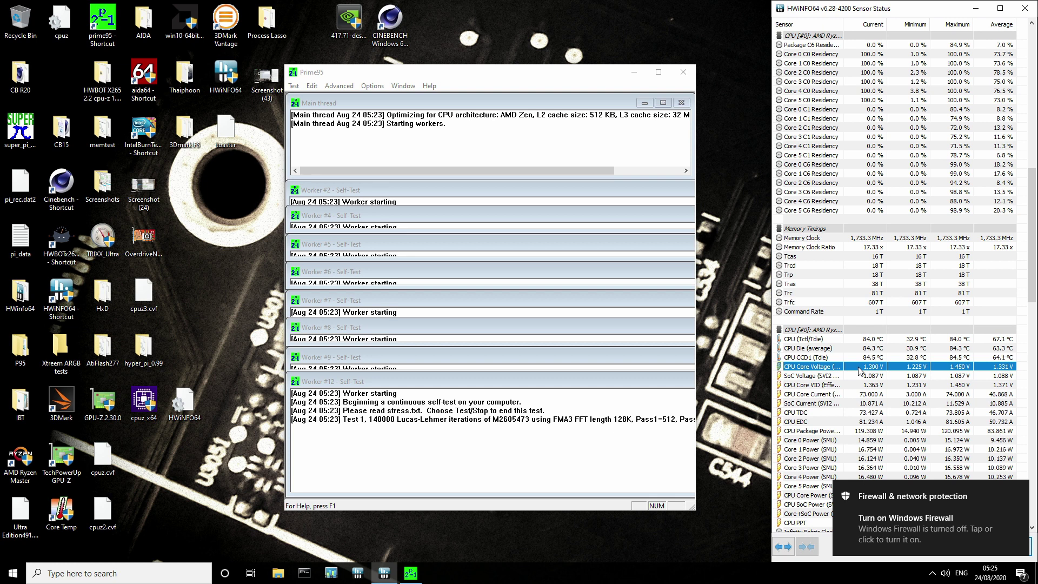
{"action": "left_click", "coordinate": [574, 457]}
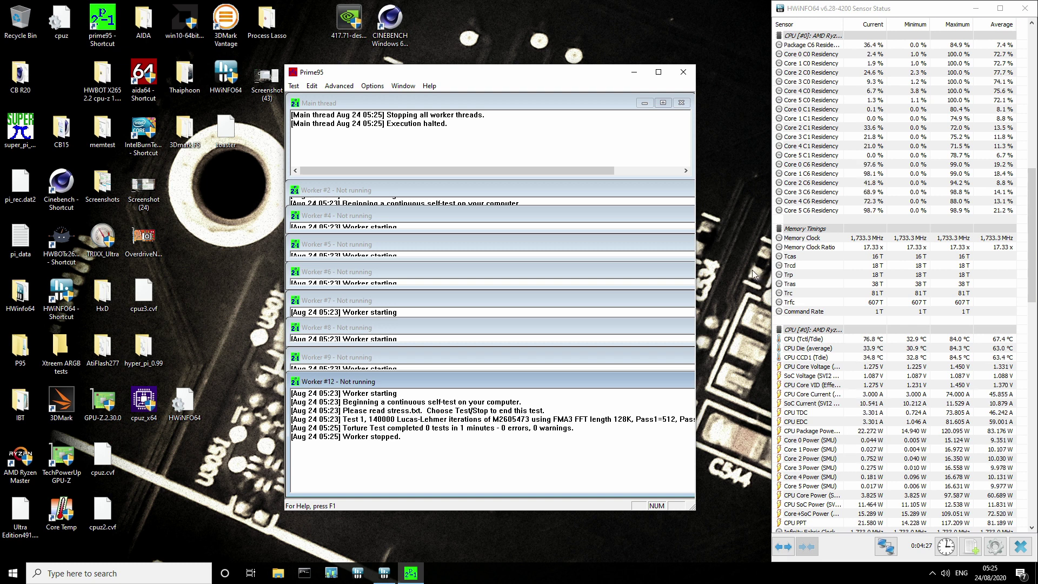
Step: Close Prime95 and restart Windows from the Start menu power options
{"action": "left_click", "coordinate": [684, 73]}
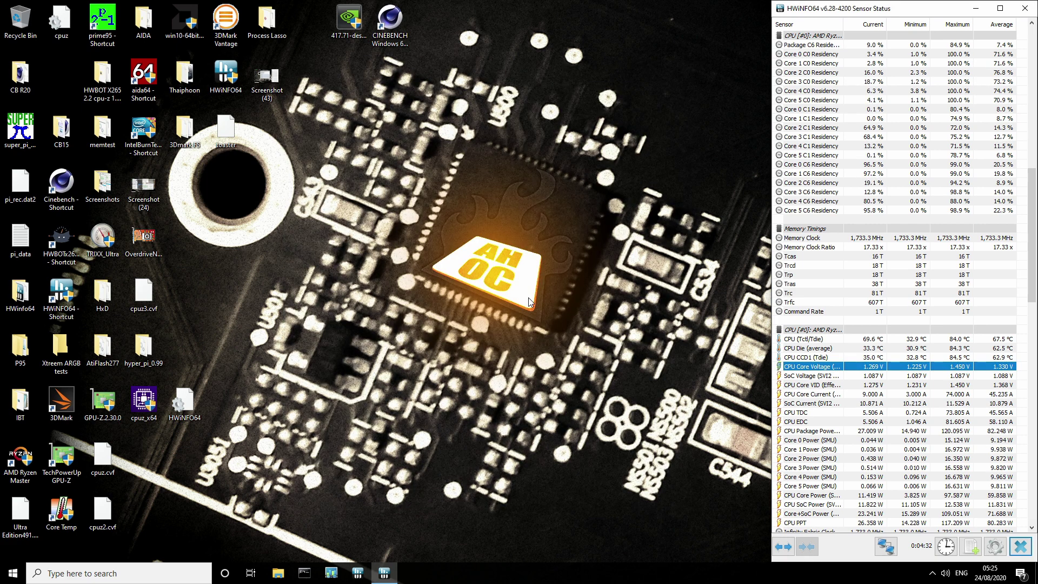
{"action": "left_click", "coordinate": [13, 573]}
{"action": "left_click", "coordinate": [14, 549]}
{"action": "left_click", "coordinate": [20, 523]}
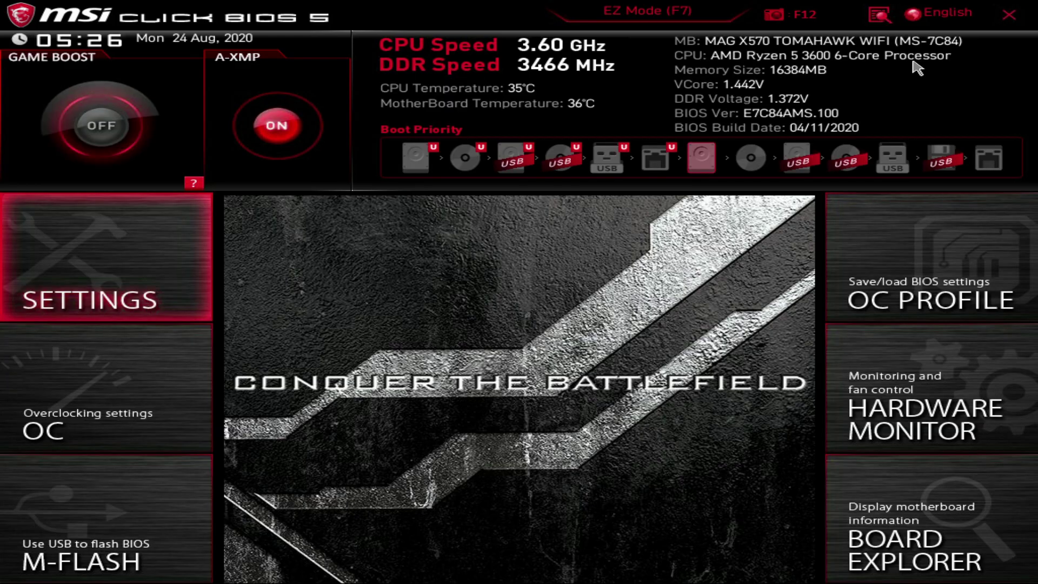
Step: Enter the Overclocking page and set CPU Ratio to 43.00 (4300 MHz)
{"action": "key", "text": "Down"}
{"action": "key", "text": "Return"}
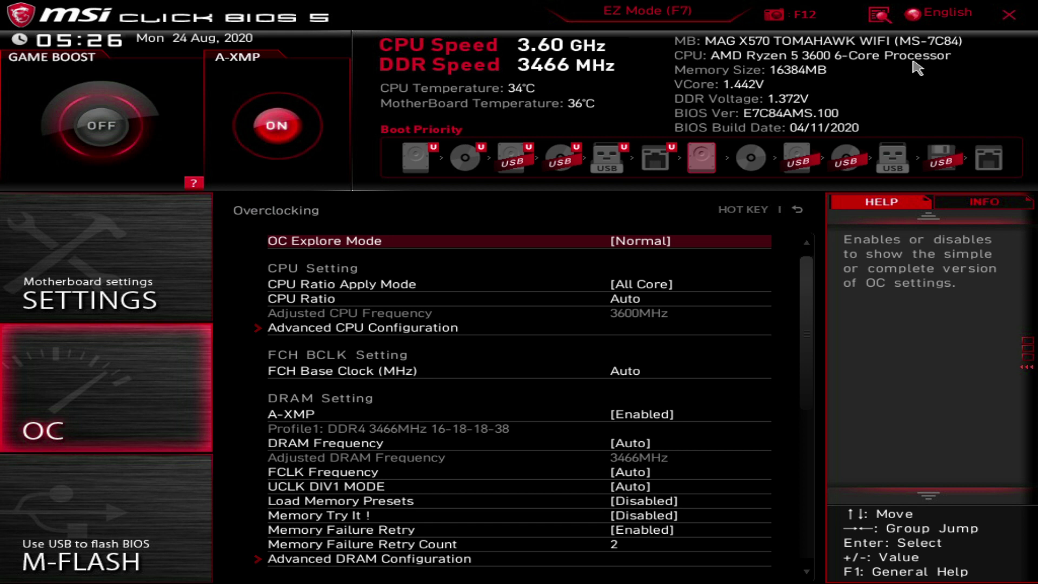
{"action": "key", "text": "Down"}
{"action": "key", "text": "Down"}
{"action": "type", "text": "43"}
{"action": "key", "text": "Return"}
Step: Move down the Overclocking list past FCLK Frequency to CPU Core Voltage in Override Mode
{"action": "key", "text": "Down"}
{"action": "key", "text": "Down"}
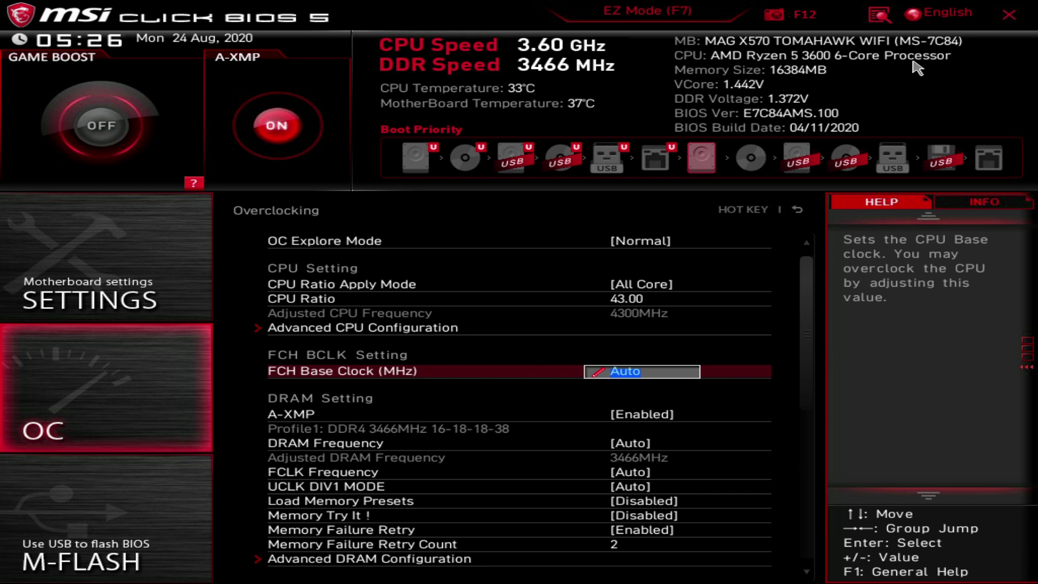
{"action": "key", "text": "Up"}
{"action": "key", "text": "Down"}
{"action": "key", "text": "Down"}
{"action": "key", "text": "Down"}
{"action": "key", "text": "Down"}
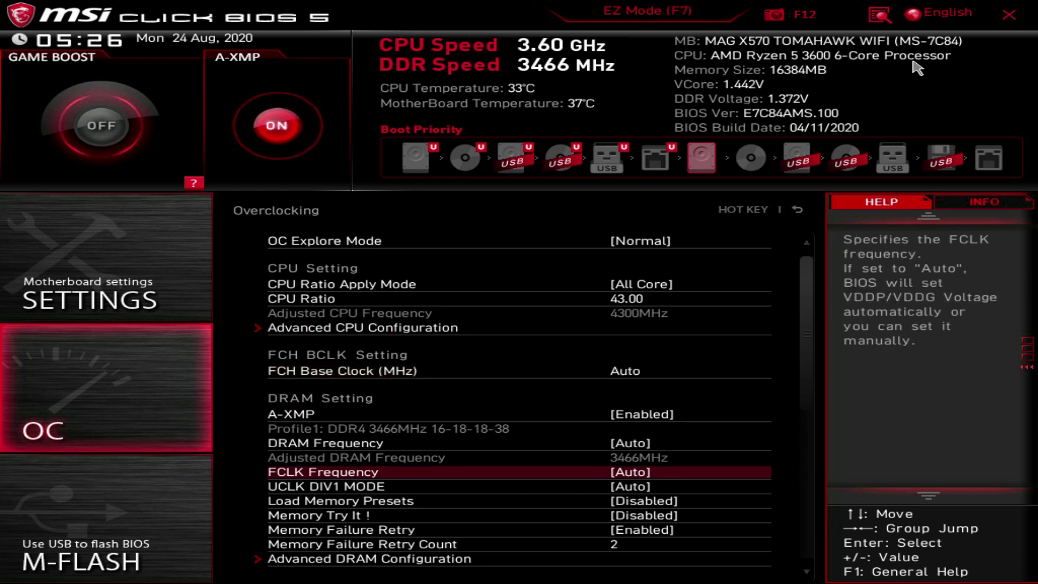
{"action": "key", "text": "Up"}
{"action": "key", "text": "Down"}
{"action": "key", "text": "Down"}
{"action": "key", "text": "Down"}
{"action": "key", "text": "Down"}
{"action": "key", "text": "Down"}
{"action": "key", "text": "Down"}
{"action": "key", "text": "Down"}
{"action": "key", "text": "Down"}
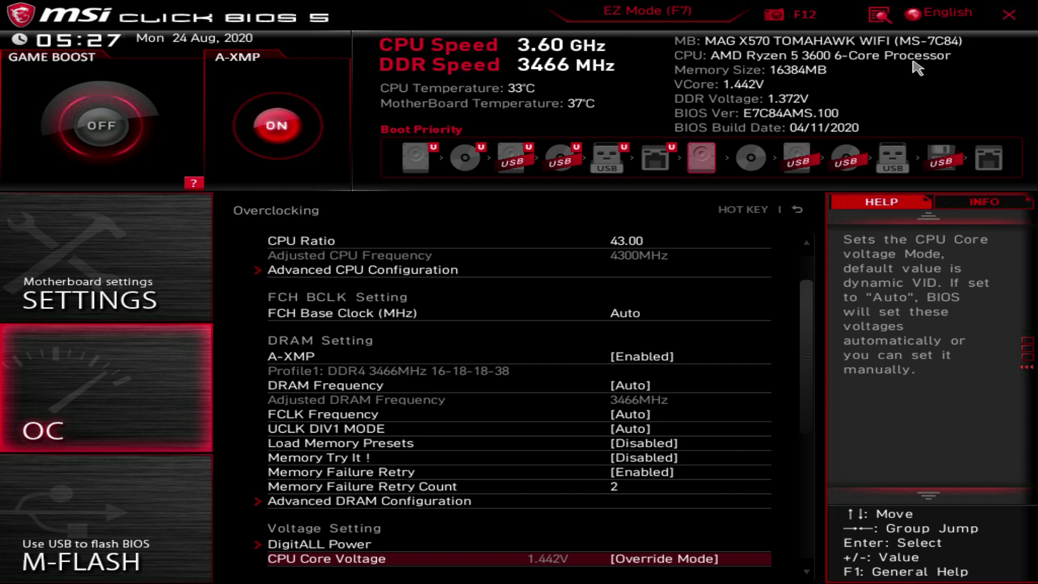
Step: Set the Override CPU Core Voltage to 1.3375 V
{"action": "key", "text": "Escape"}
{"action": "key", "text": "Return"}
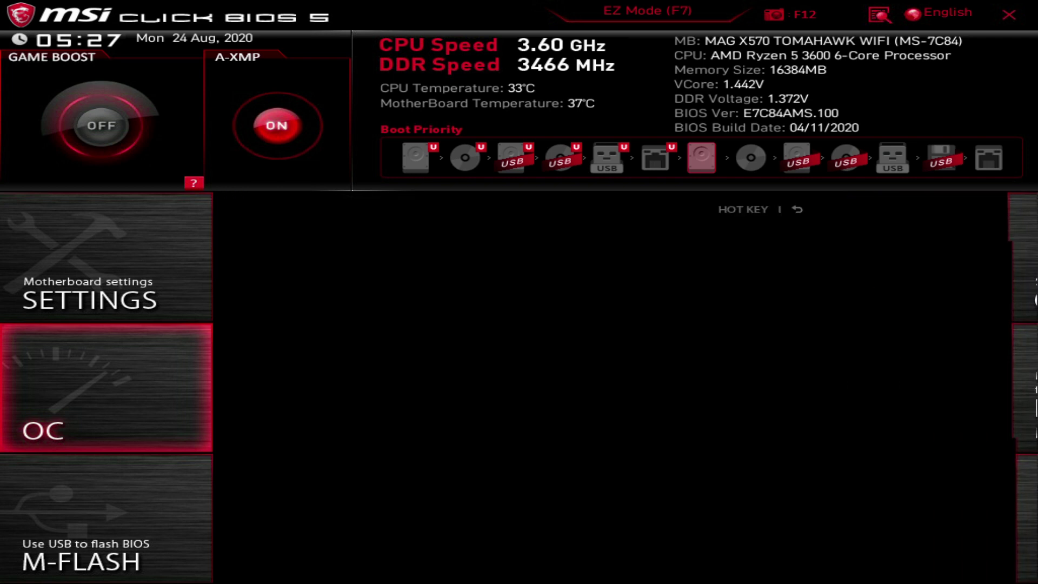
{"action": "key", "text": "Down"}
{"action": "key", "text": "Down"}
{"action": "key", "text": "Up"}
{"action": "key", "text": "Up"}
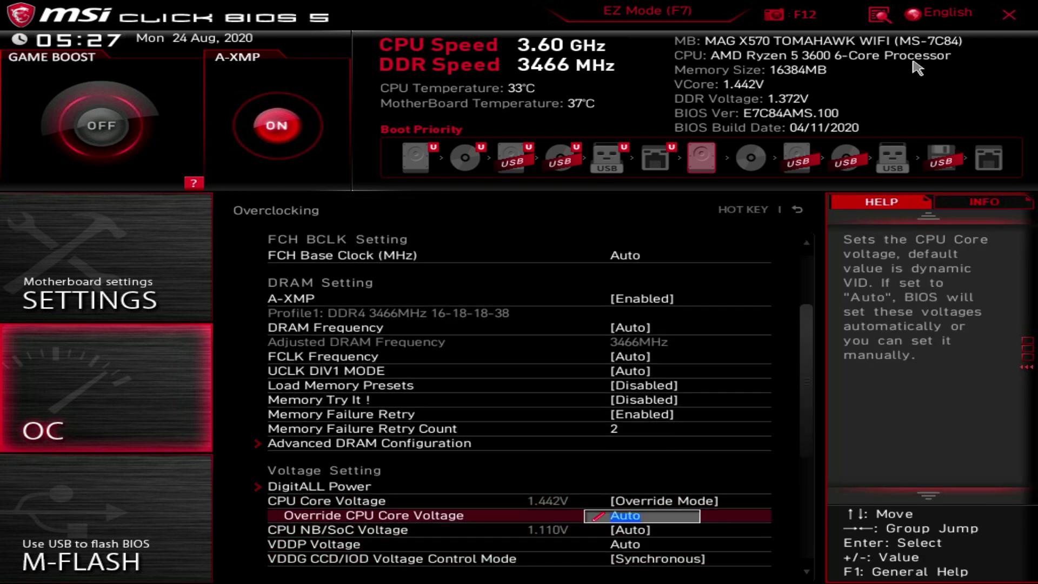
{"action": "type", "text": "1.33"}
{"action": "key", "text": "Up"}
{"action": "key", "text": "Down"}
Step: In DigitALL Power, set CPU Loadline Calibration Control to Mode 6
{"action": "key", "text": "Up"}
{"action": "key", "text": "Up"}
{"action": "key", "text": "Return"}
{"action": "key", "text": "Down"}
{"action": "key", "text": "Down"}
{"action": "key", "text": "Up"}
{"action": "key", "text": "Up"}
{"action": "key", "text": "Return"}
{"action": "key", "text": "Down"}
{"action": "key", "text": "Down"}
{"action": "key", "text": "Down"}
{"action": "key", "text": "Down"}
{"action": "key", "text": "Down"}
{"action": "key", "text": "Down"}
{"action": "key", "text": "Return"}
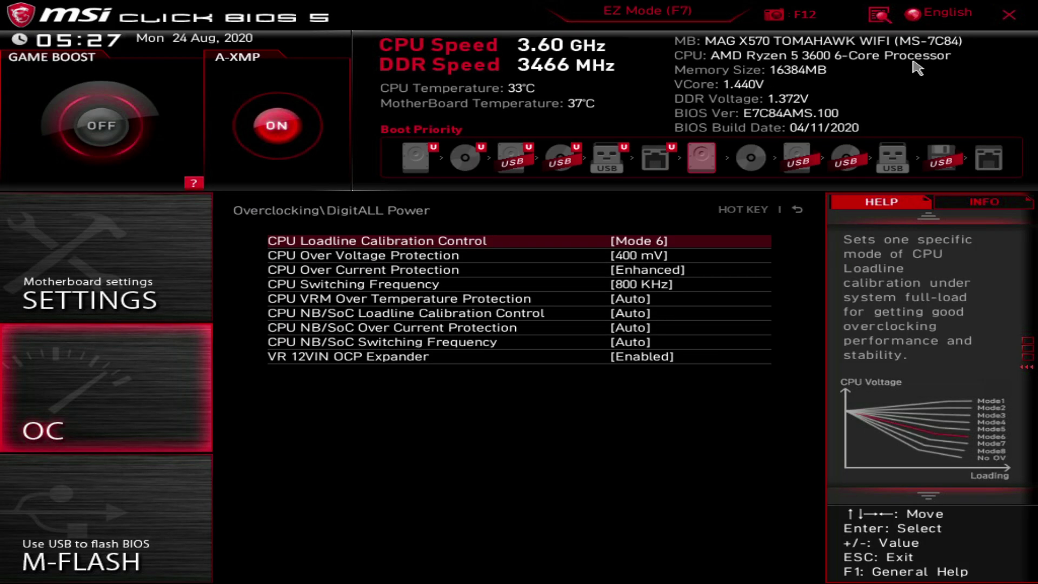
{"action": "key", "text": "Escape"}
Step: Review the DigitALL Power CPU switching frequency options, leaving them unchanged
{"action": "key", "text": "Down"}
{"action": "key", "text": "Down"}
{"action": "key", "text": "Up"}
{"action": "key", "text": "Up"}
{"action": "key", "text": "Up"}
{"action": "key", "text": "Up"}
{"action": "key", "text": "Down"}
{"action": "key", "text": "Down"}
{"action": "key", "text": "Down"}
{"action": "key", "text": "Up"}
{"action": "key", "text": "Return"}
{"action": "key", "text": "Down"}
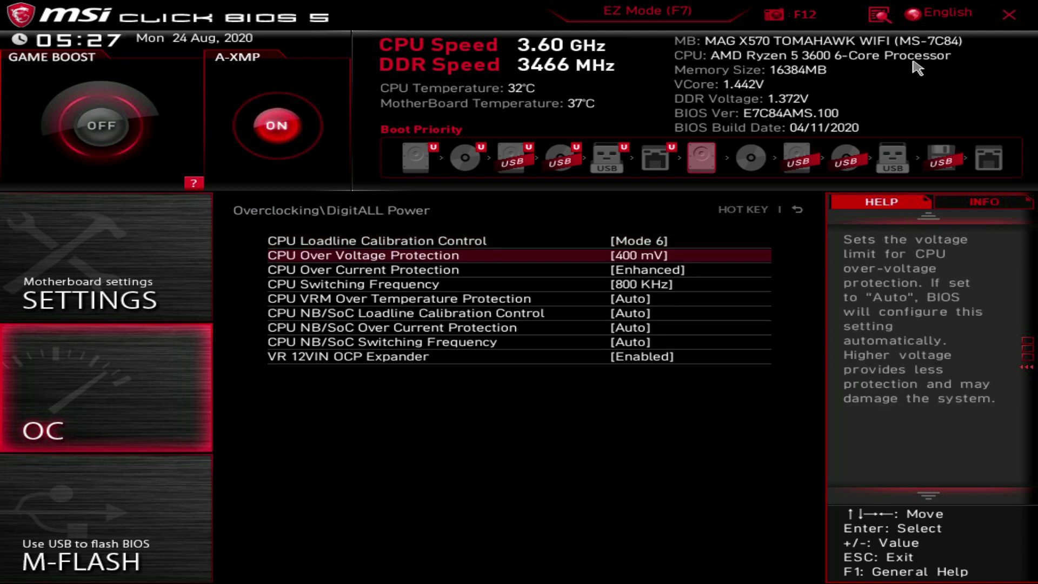
{"action": "key", "text": "Down"}
{"action": "key", "text": "Down"}
{"action": "key", "text": "Return"}
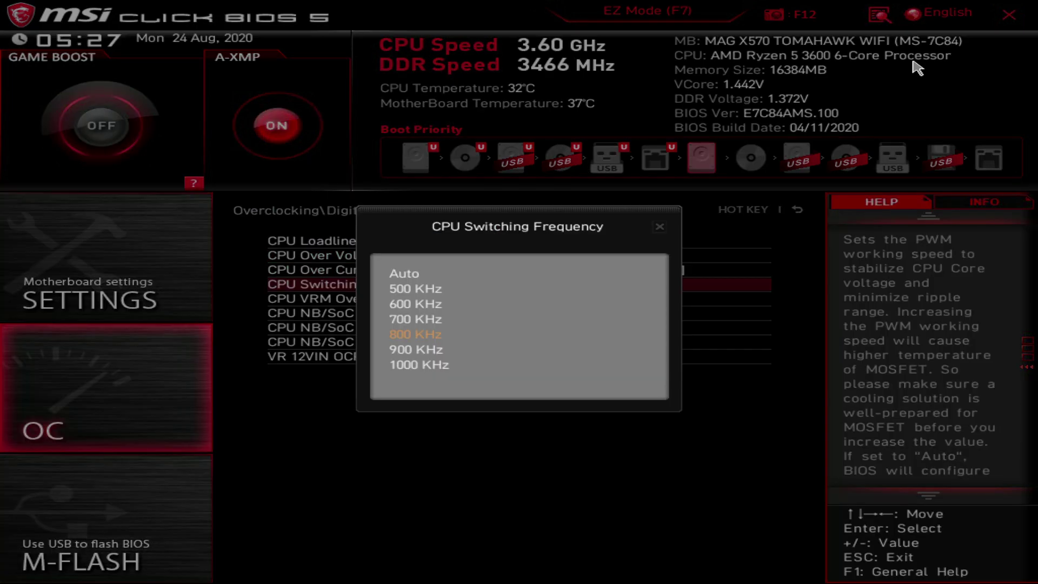
{"action": "key", "text": "Escape"}
{"action": "key", "text": "Escape"}
{"action": "key", "text": "Home"}
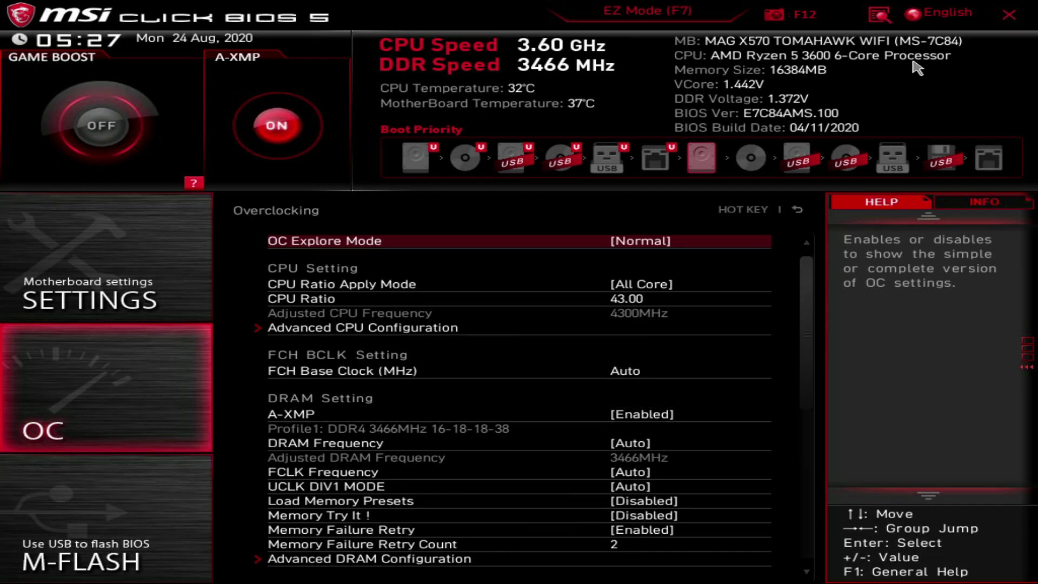
Step: Verify CPU Ratio Apply Mode, CPU Ratio at 43.00 and FCH Base Clock at Auto
{"action": "key", "text": "Down"}
{"action": "key", "text": "Down"}
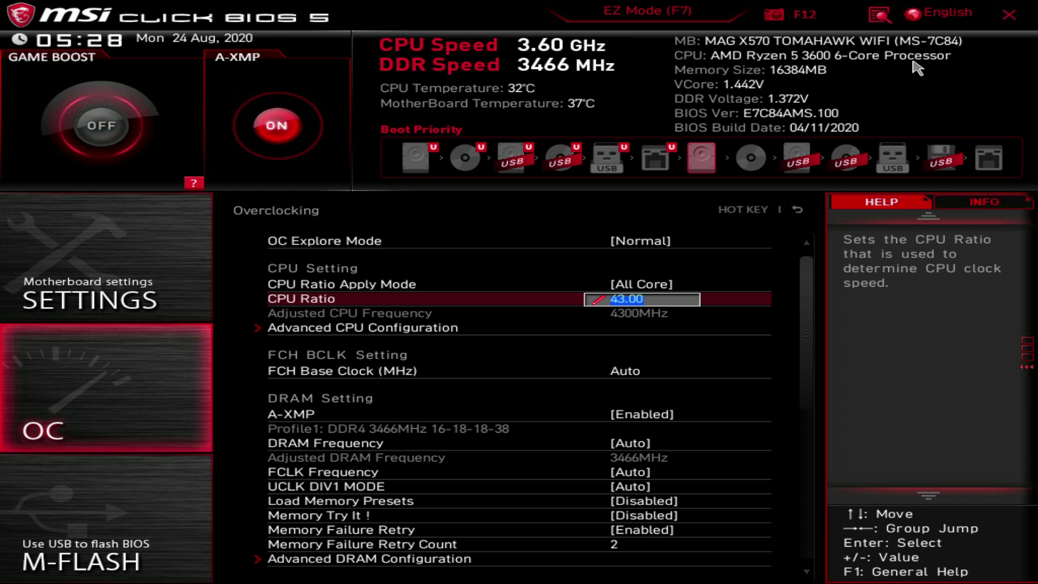
{"action": "key", "text": "Up"}
{"action": "key", "text": "Down"}
{"action": "key", "text": "Down"}
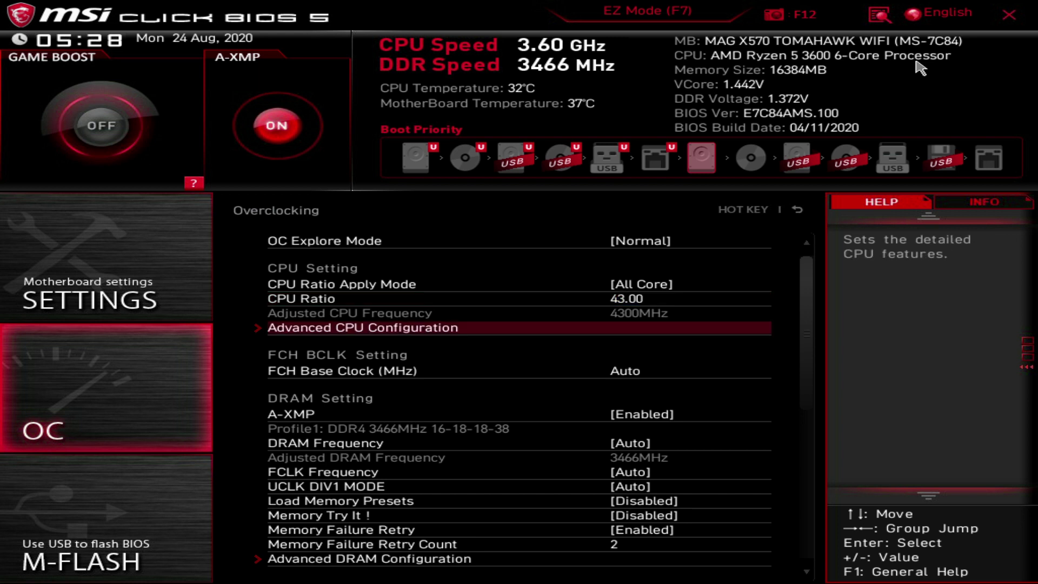
{"action": "key", "text": "Down"}
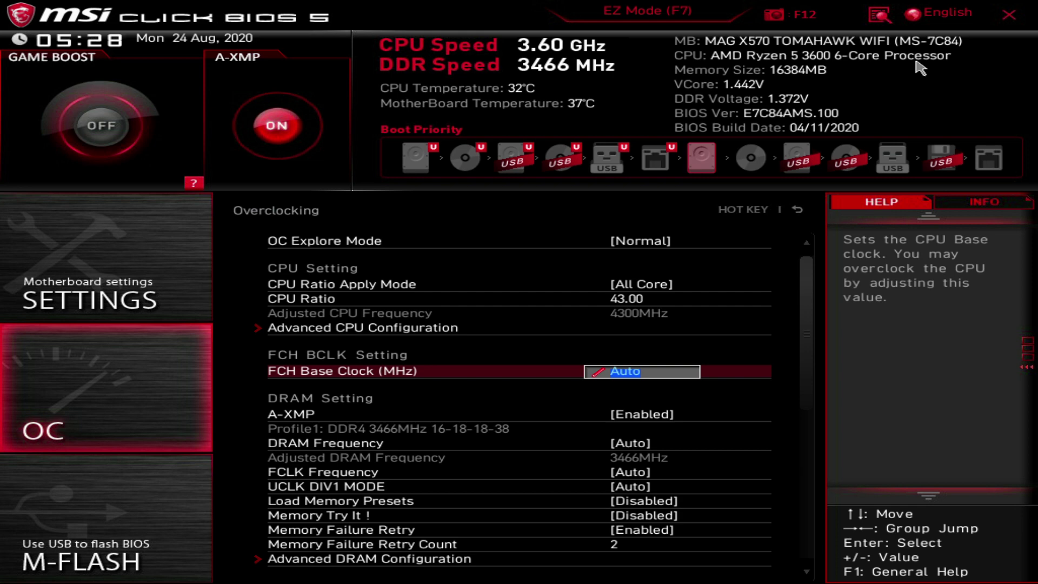
{"action": "key", "text": "Down"}
{"action": "key", "text": "Down"}
{"action": "key", "text": "Down"}
{"action": "key", "text": "Down"}
{"action": "key", "text": "Down"}
{"action": "key", "text": "Down"}
{"action": "key", "text": "Down"}
{"action": "key", "text": "Down"}
{"action": "key", "text": "Down"}
{"action": "key", "text": "Down"}
{"action": "key", "text": "Down"}
{"action": "key", "text": "Down"}
{"action": "key", "text": "Down"}
{"action": "key", "text": "Down"}
{"action": "key", "text": "Down"}
{"action": "key", "text": "Down"}
{"action": "key", "text": "Down"}
{"action": "key", "text": "Down"}
Step: Leave the OC page and save the configuration with F10, rebooting into Windows
{"action": "key", "text": "Escape"}
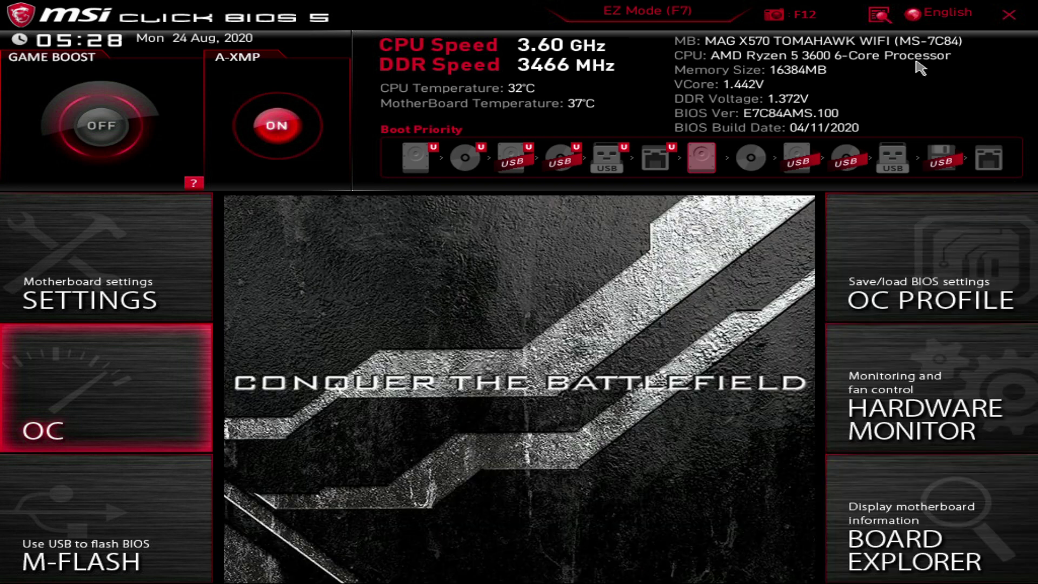
{"action": "key", "text": "Escape"}
{"action": "key", "text": "Escape"}
{"action": "key", "text": "F10"}
{"action": "key", "text": "Escape"}
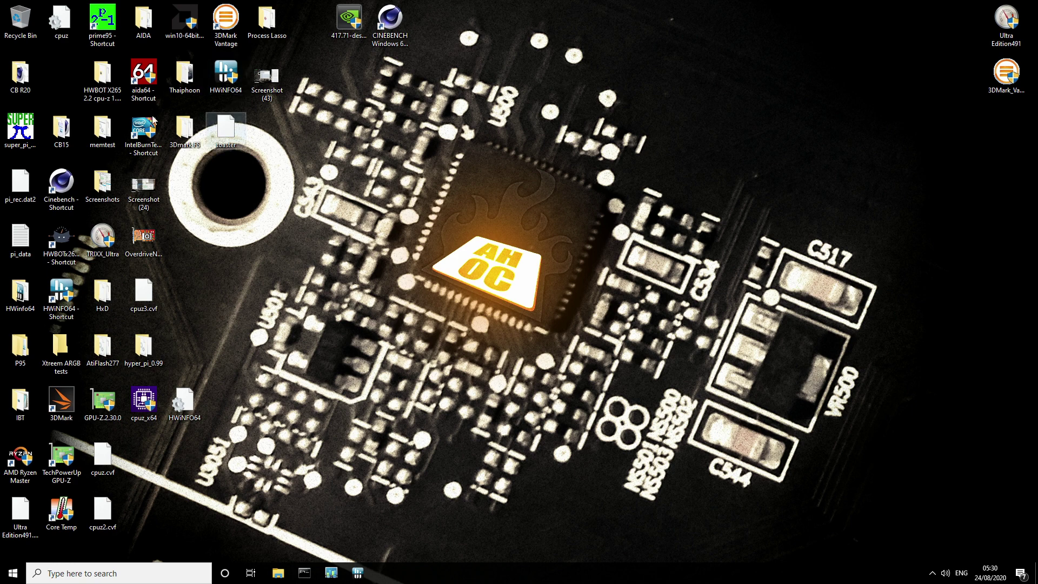
Step: Check CPU-Z, then run Cinebench R15's CPU benchmark for a 1717 cb score
{"action": "double_click", "coordinate": [144, 406]}
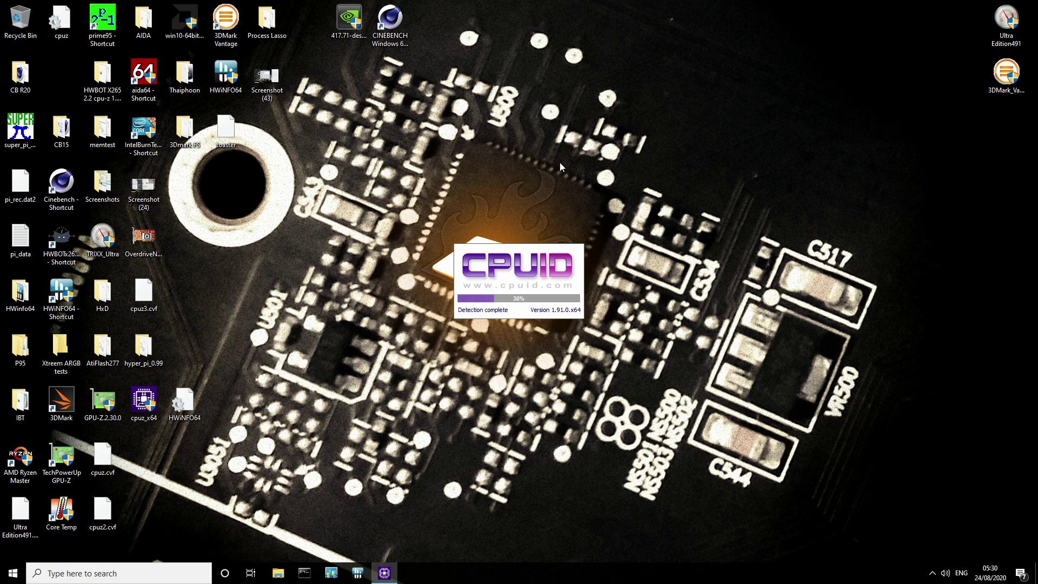
{"action": "left_click", "coordinate": [624, 186]}
{"action": "double_click", "coordinate": [390, 21]}
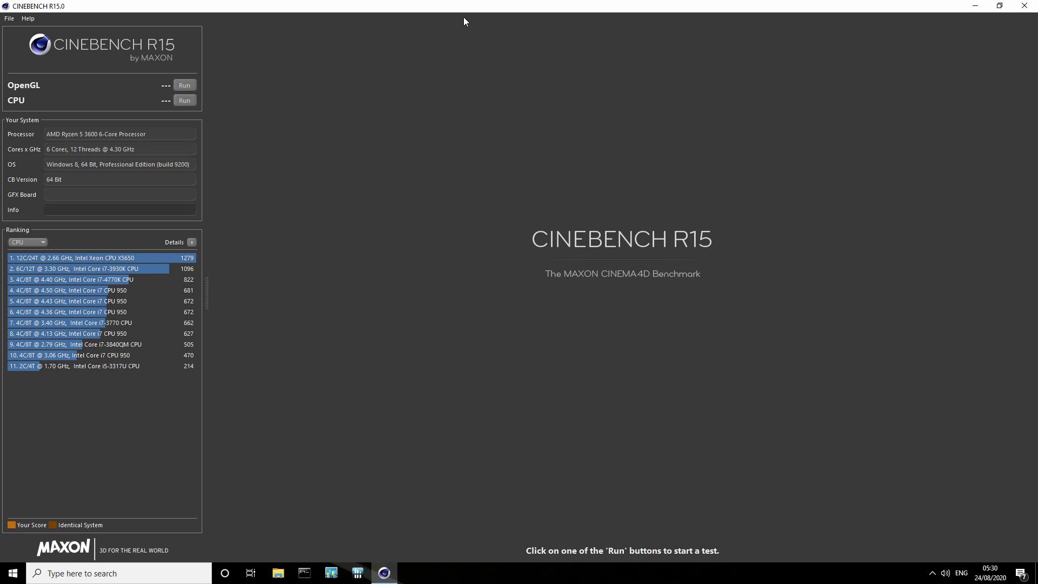
{"action": "double_click", "coordinate": [465, 6]}
{"action": "left_click", "coordinate": [356, 165]}
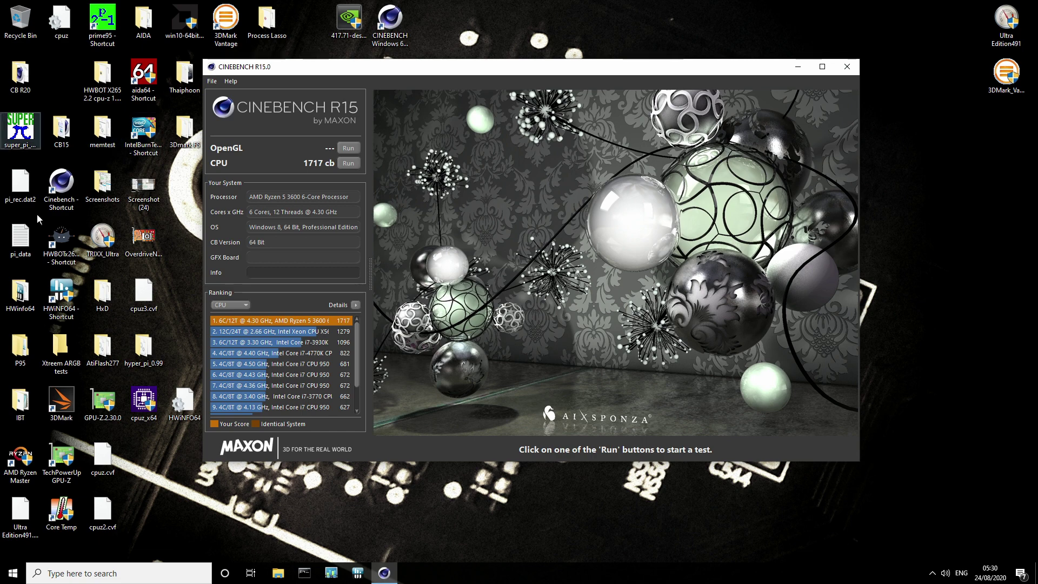
{"action": "left_click", "coordinate": [13, 574]}
Step: Open Calculator beside the Cinebench results and enter 1717
{"action": "left_click", "coordinate": [86, 392]}
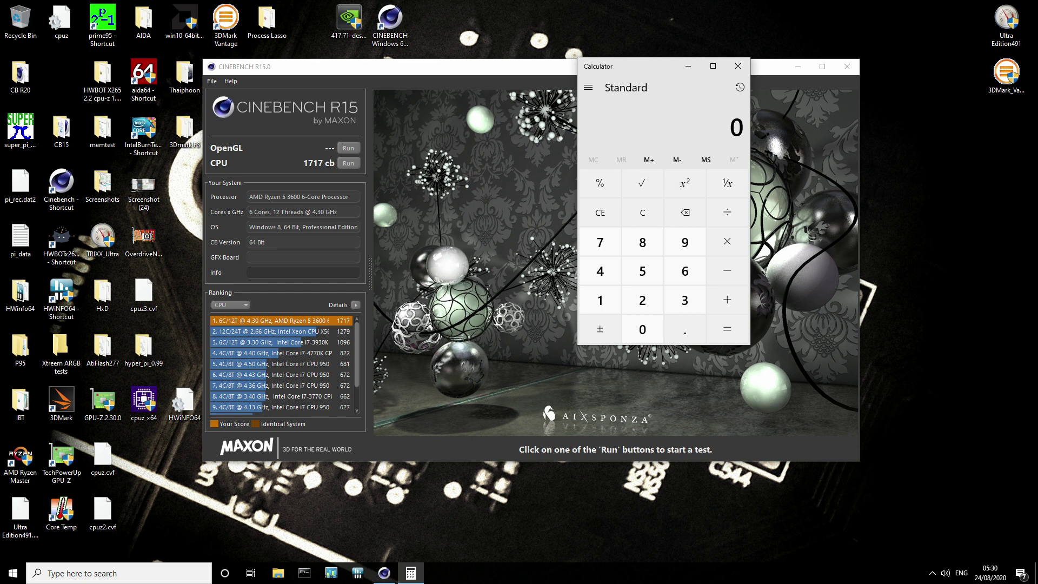
{"action": "left_click_drag", "start_coordinate": [637, 72], "coordinate": [845, 96]}
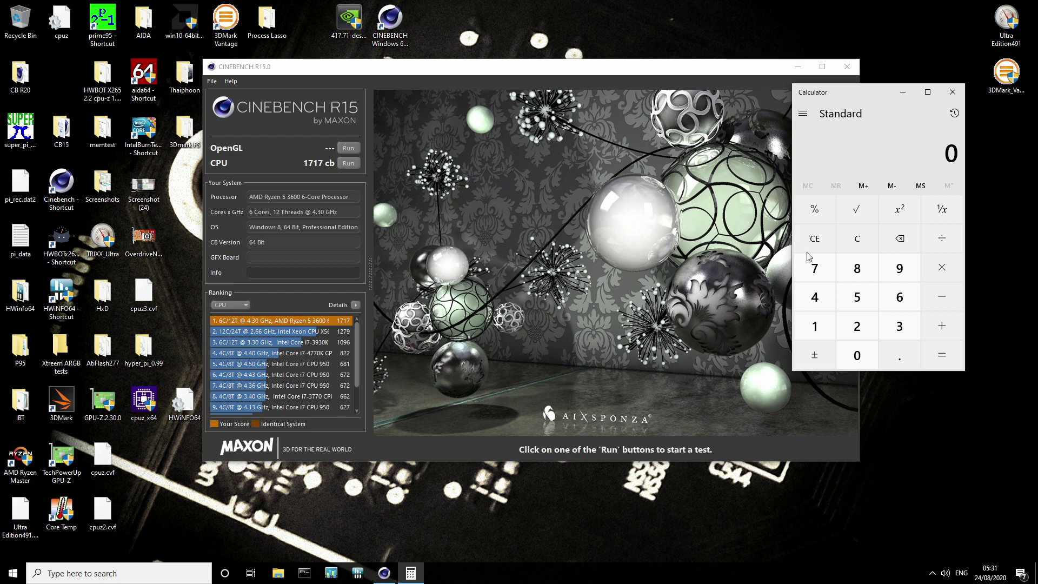
{"action": "left_click", "coordinate": [831, 324]}
{"action": "left_click", "coordinate": [823, 273]}
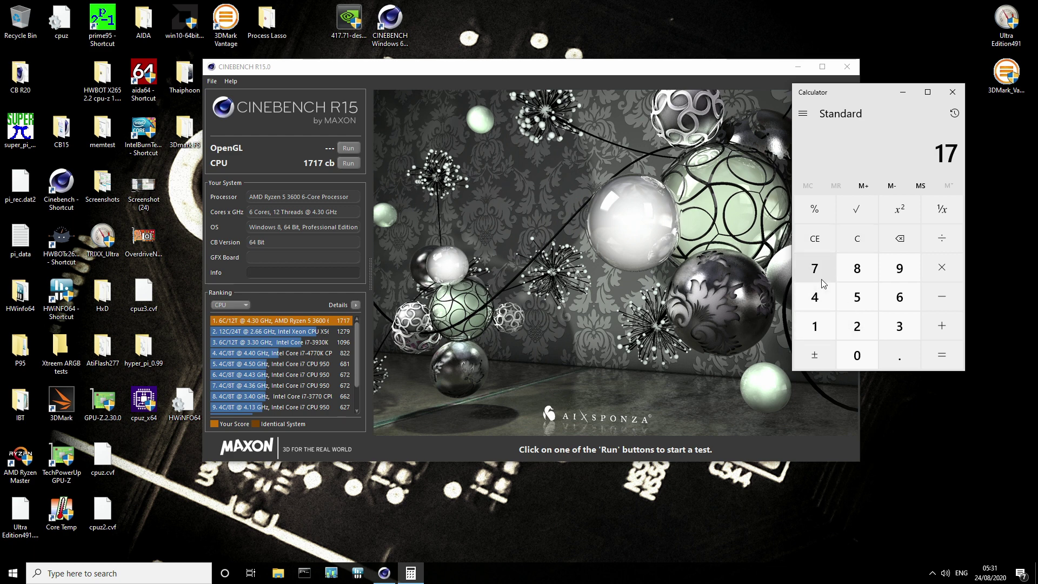
{"action": "left_click", "coordinate": [821, 321]}
{"action": "left_click", "coordinate": [822, 279]}
Step: Divide 1717 by 1616 to get 1.0625
{"action": "left_click", "coordinate": [941, 239]}
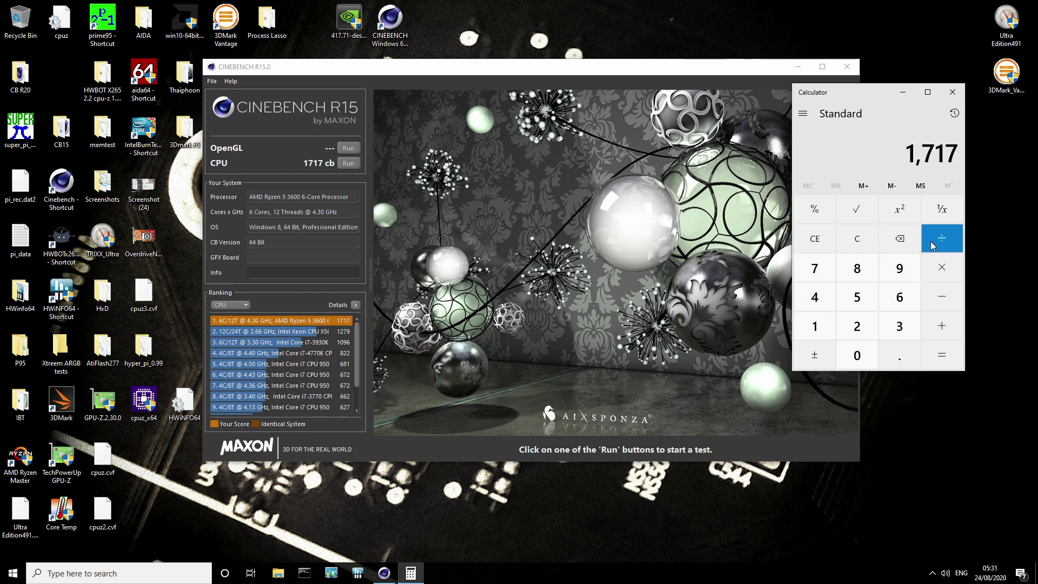
{"action": "left_click", "coordinate": [828, 326]}
{"action": "left_click", "coordinate": [901, 298]}
{"action": "left_click", "coordinate": [825, 324]}
{"action": "left_click", "coordinate": [911, 305]}
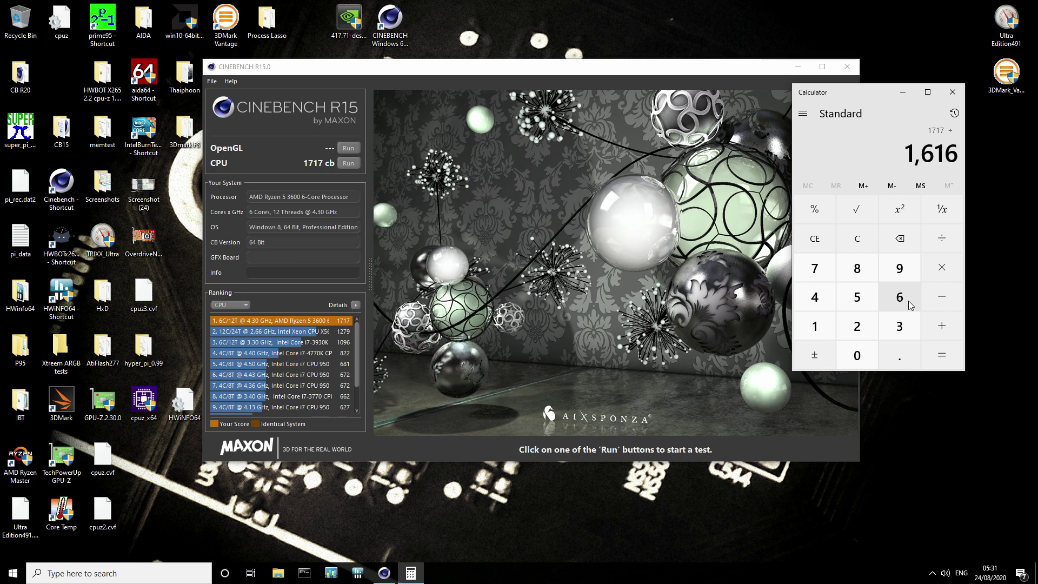
{"action": "left_click", "coordinate": [939, 346]}
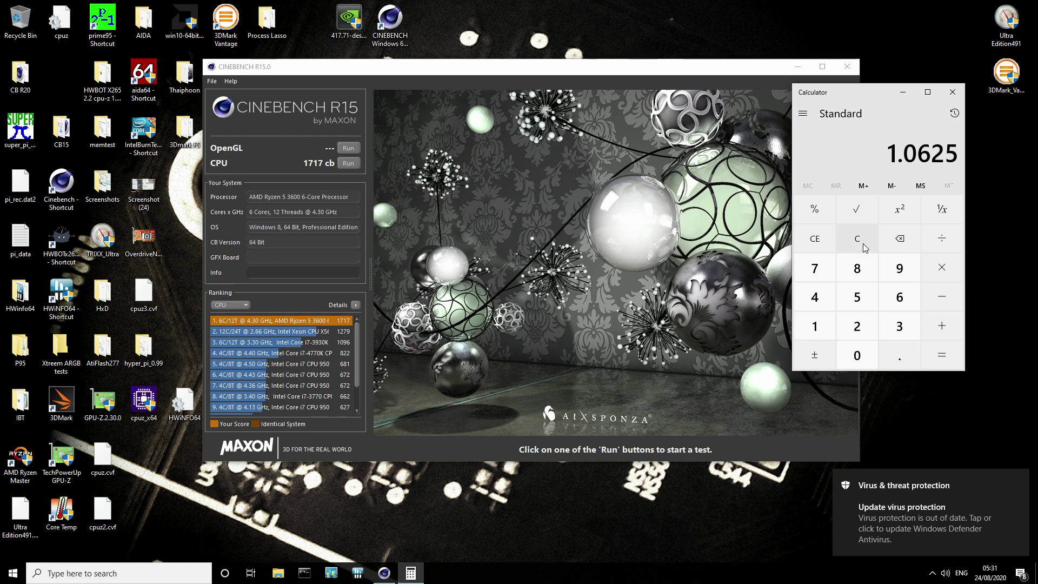
Step: Close Calculator and Cinebench R15, declining to save the benchmark score
{"action": "left_click", "coordinate": [953, 93]}
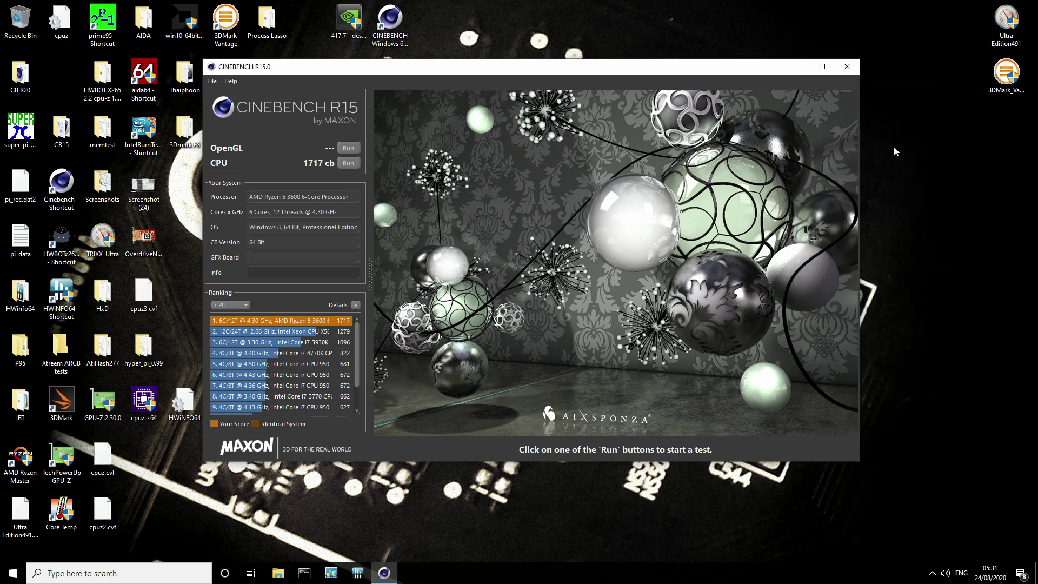
{"action": "left_click_drag", "start_coordinate": [734, 72], "coordinate": [706, 59]}
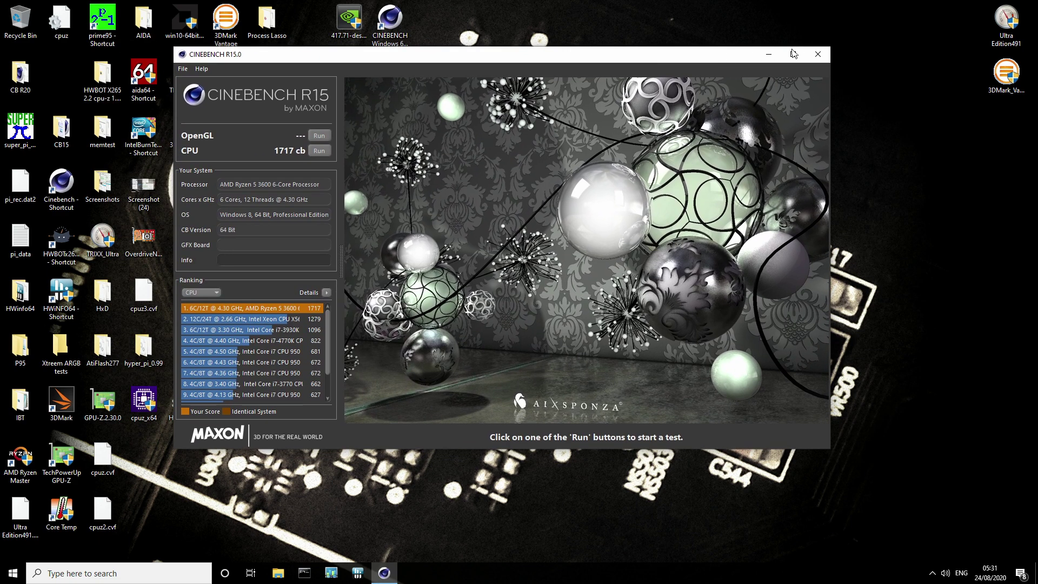
{"action": "left_click", "coordinate": [825, 57]}
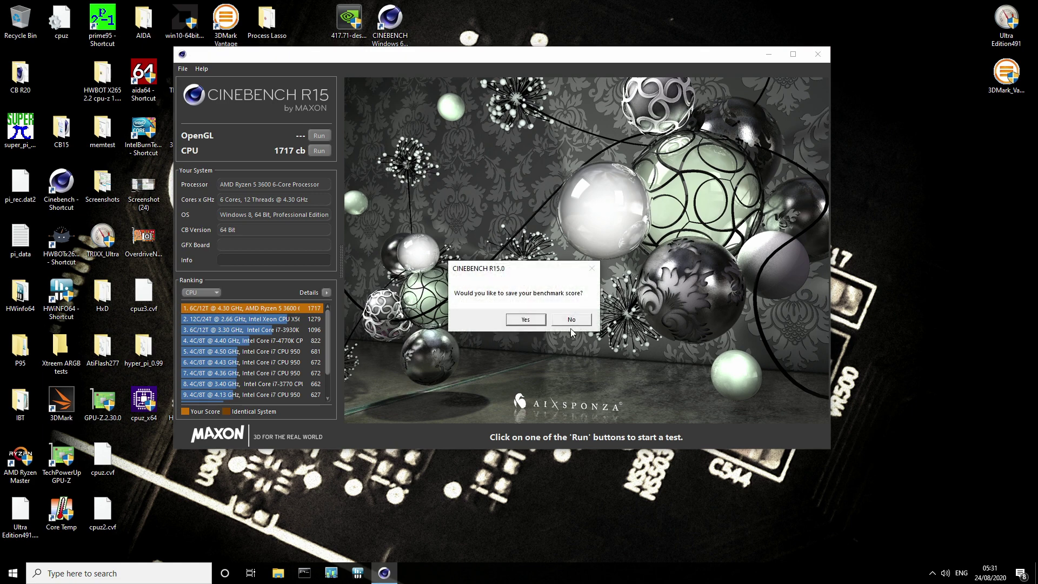
{"action": "left_click", "coordinate": [570, 320]}
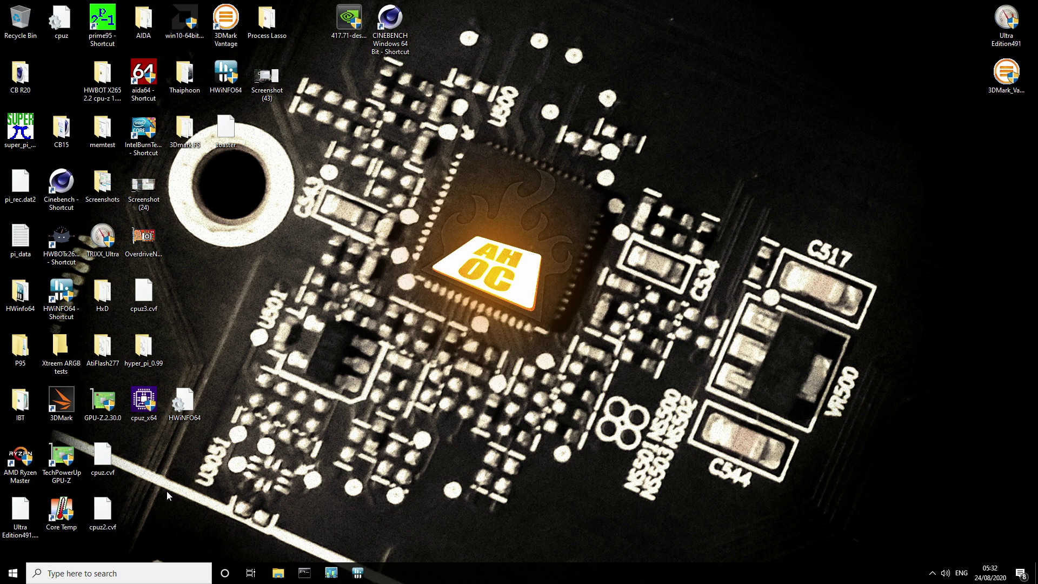
{"action": "left_click", "coordinate": [103, 512]}
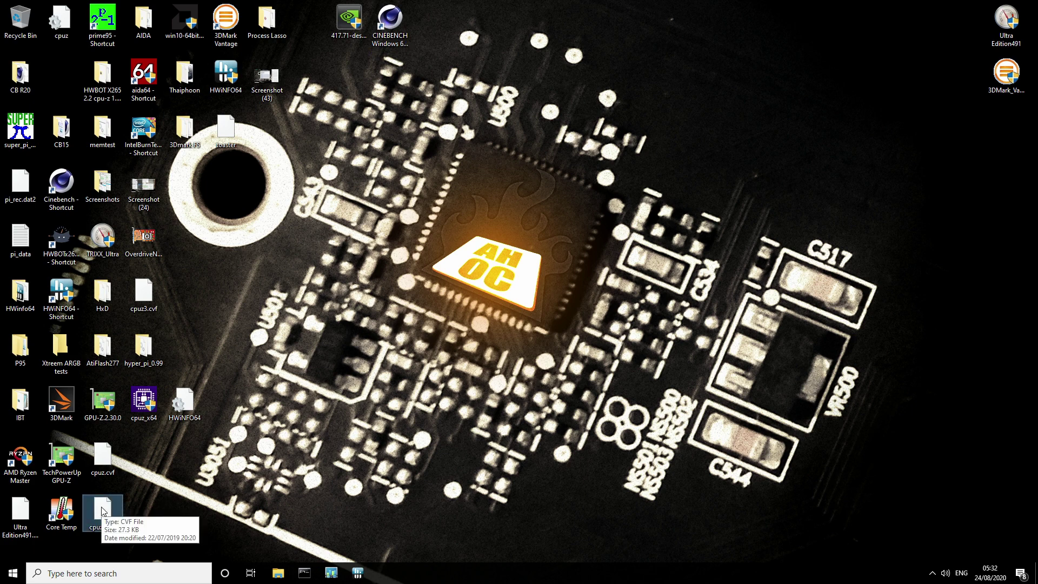